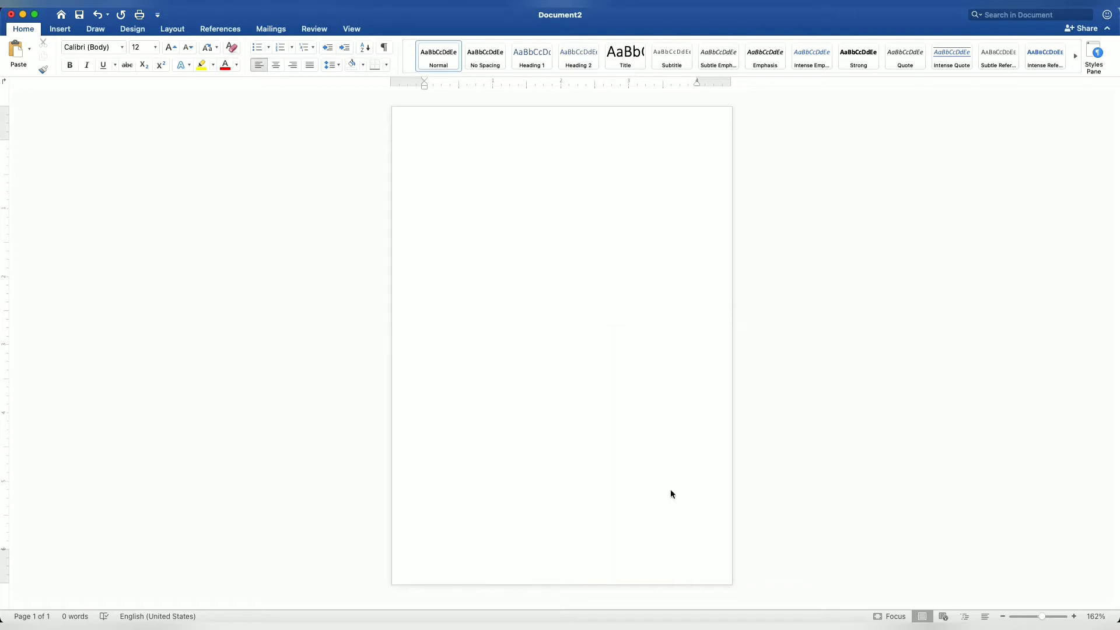
- Insert rose gold background.jpeg from the Desktop's rose gold folder
left_click(66, 33)
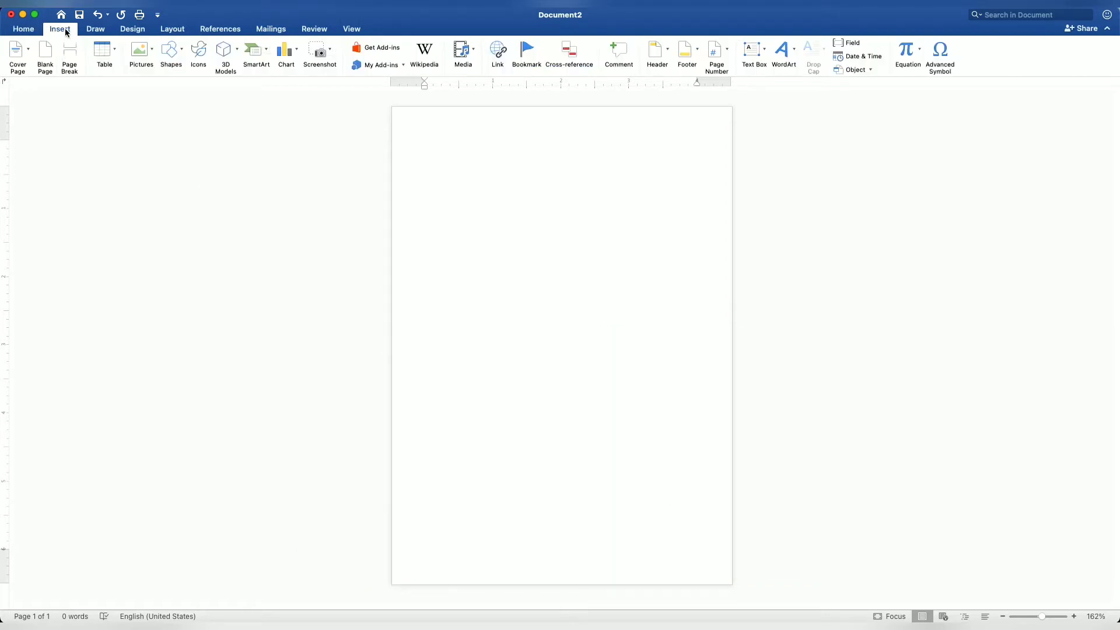
left_click(144, 57)
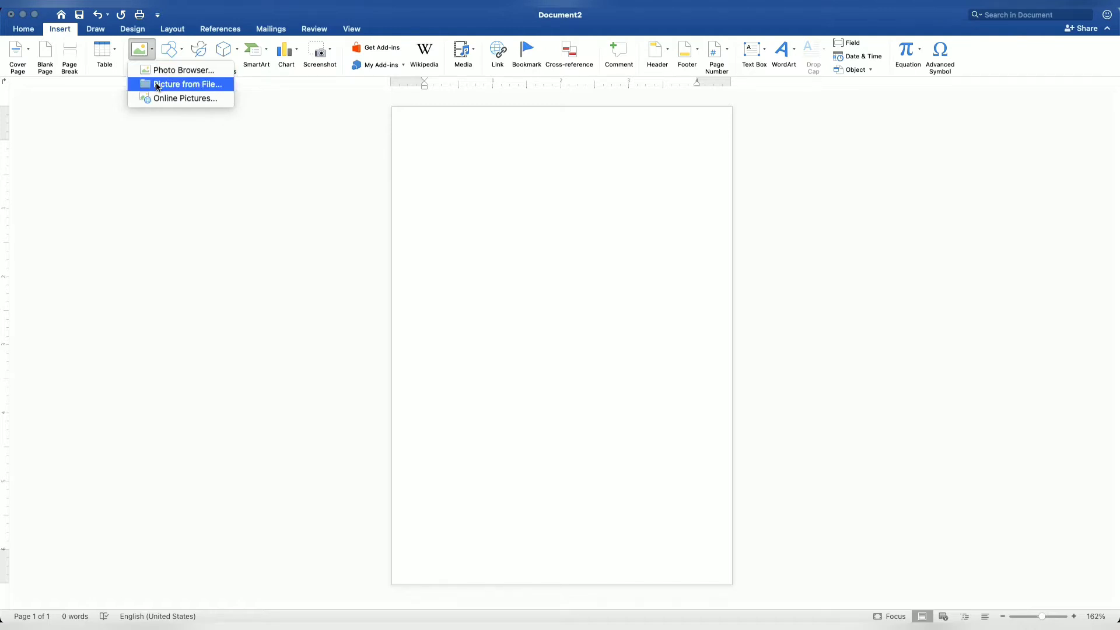
left_click(157, 85)
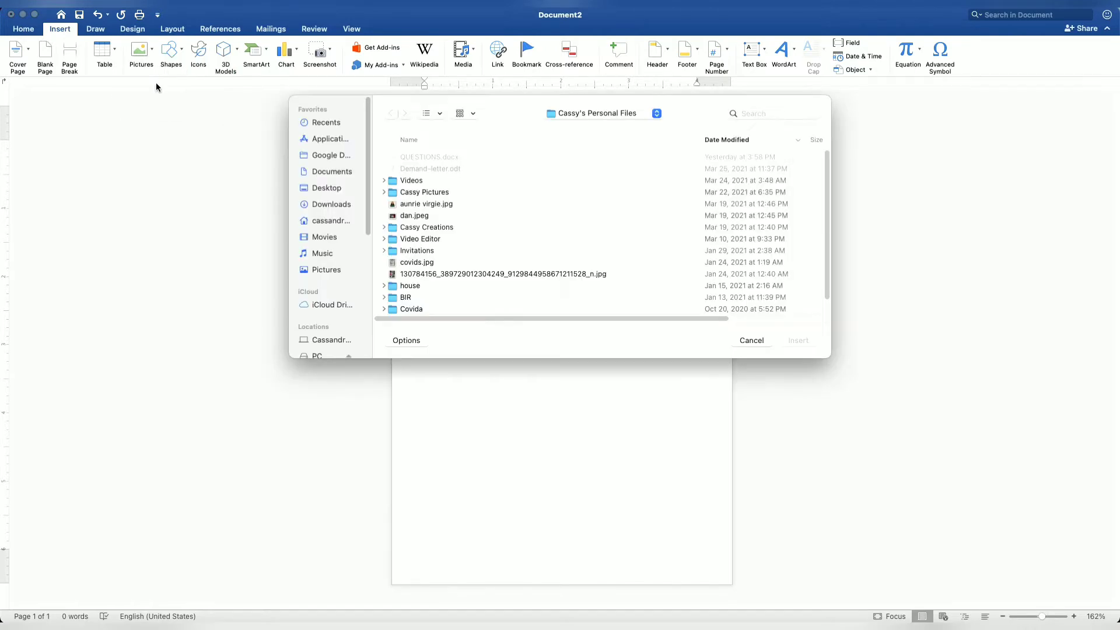
left_click(327, 188)
left_click(418, 158)
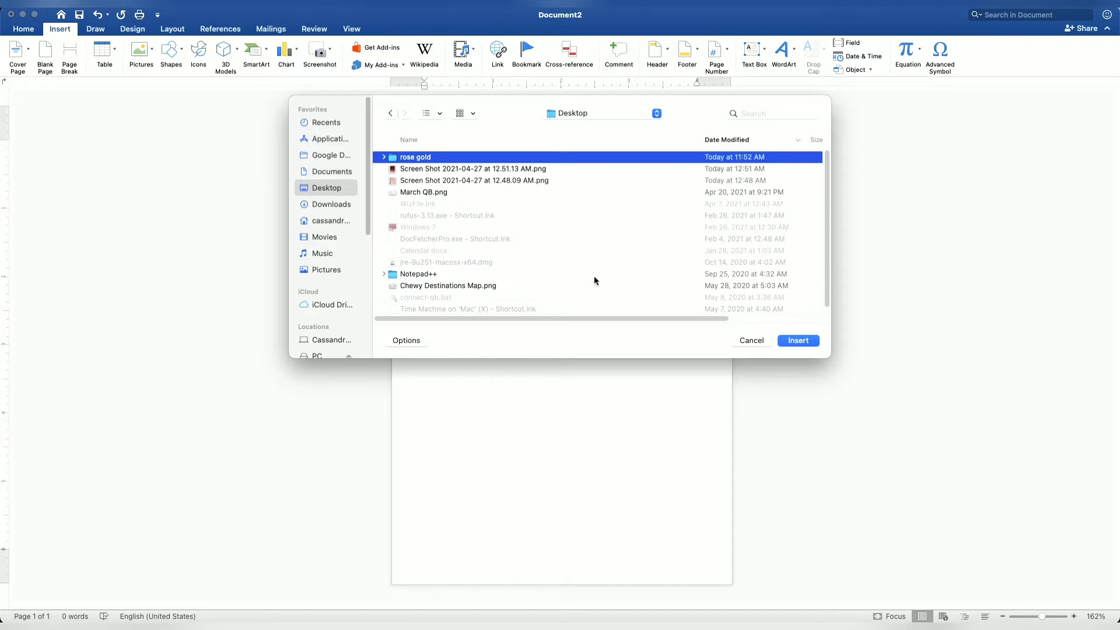
left_click(786, 343)
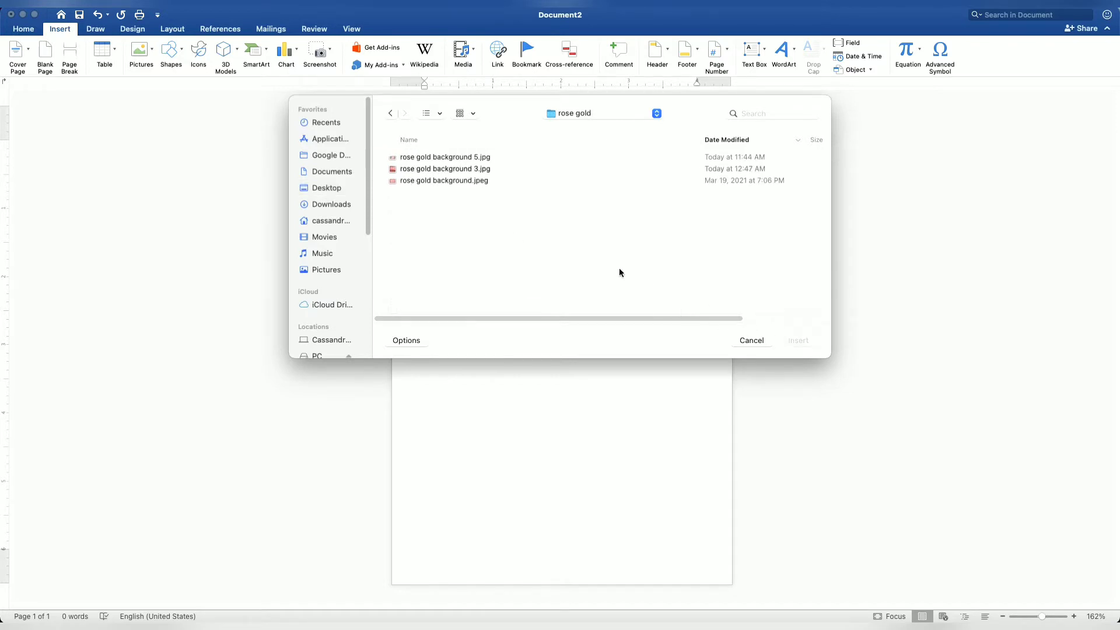
left_click(444, 180)
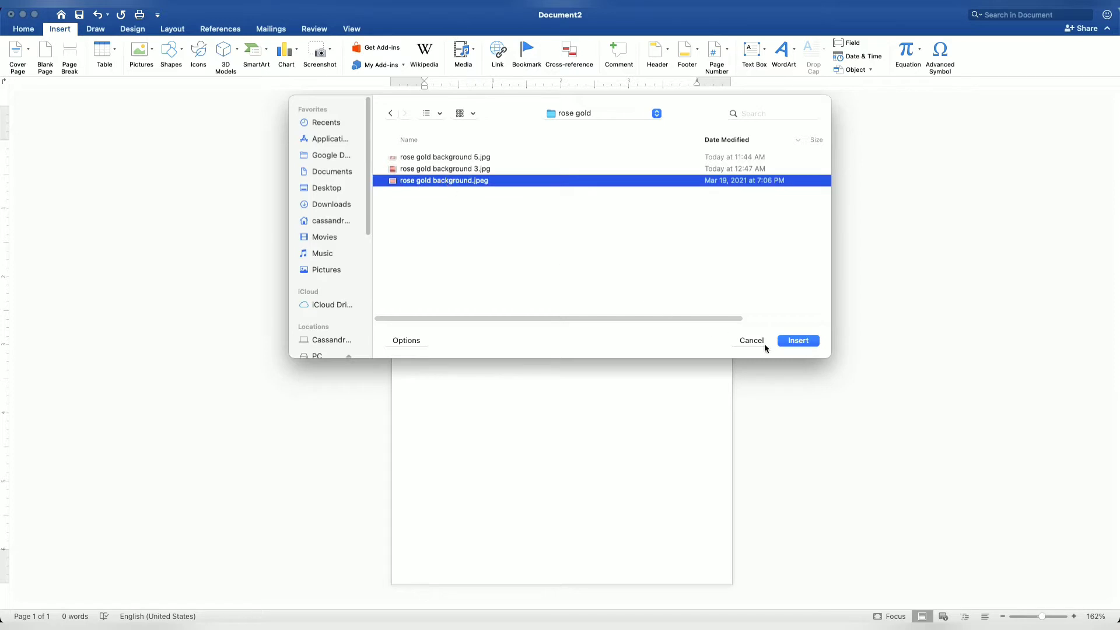
left_click(810, 343)
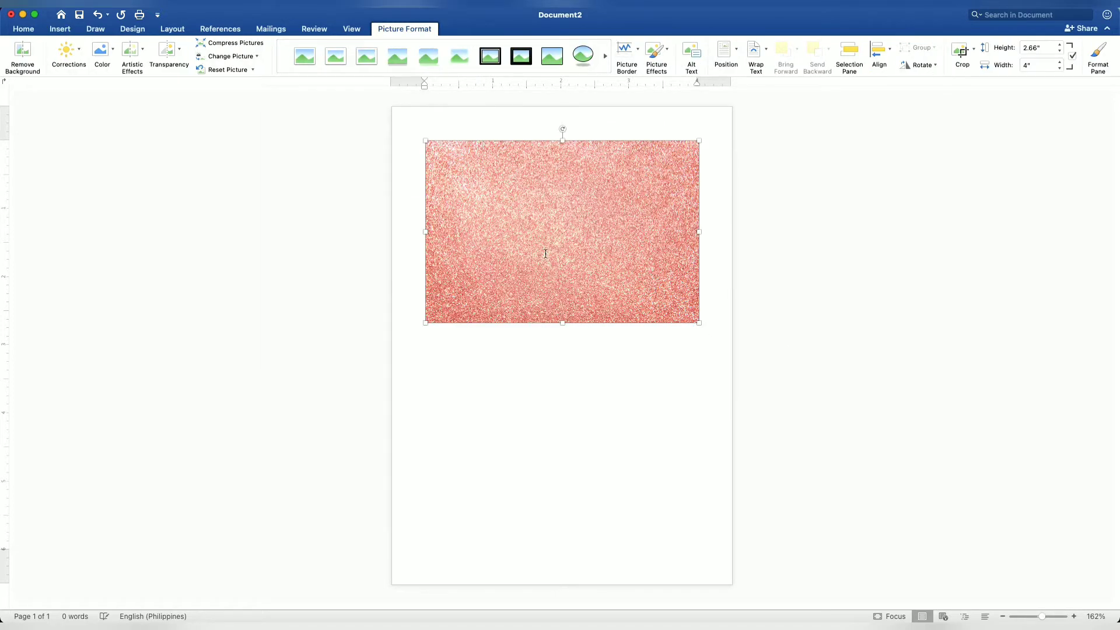
- Set the glitter picture behind text, rotate it to portrait, and stretch it over the whole page
left_click(172, 30)
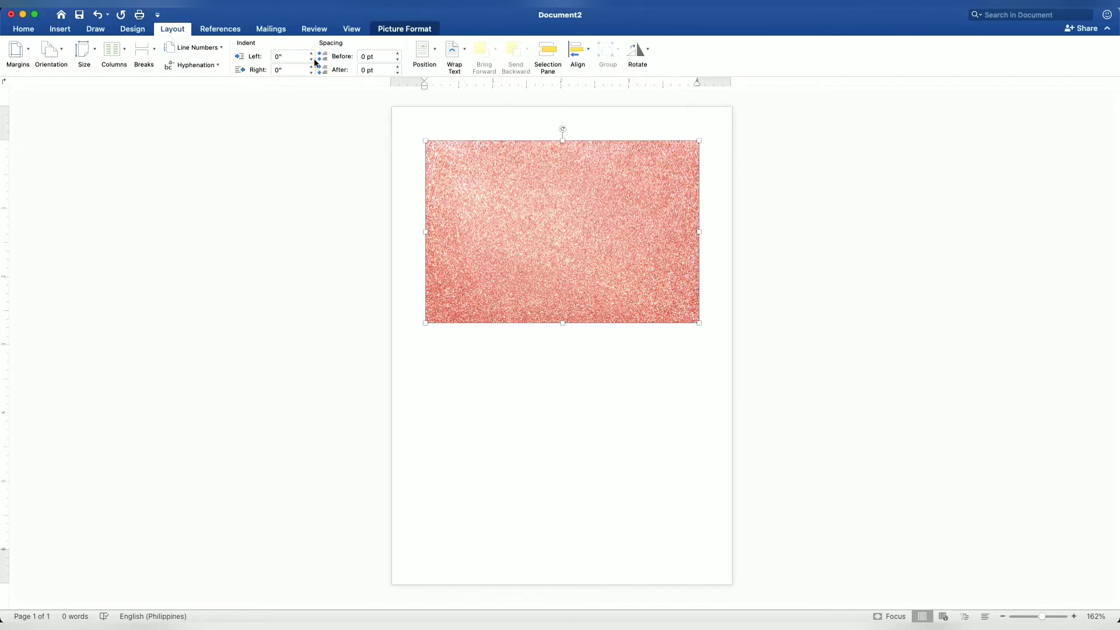
left_click(454, 57)
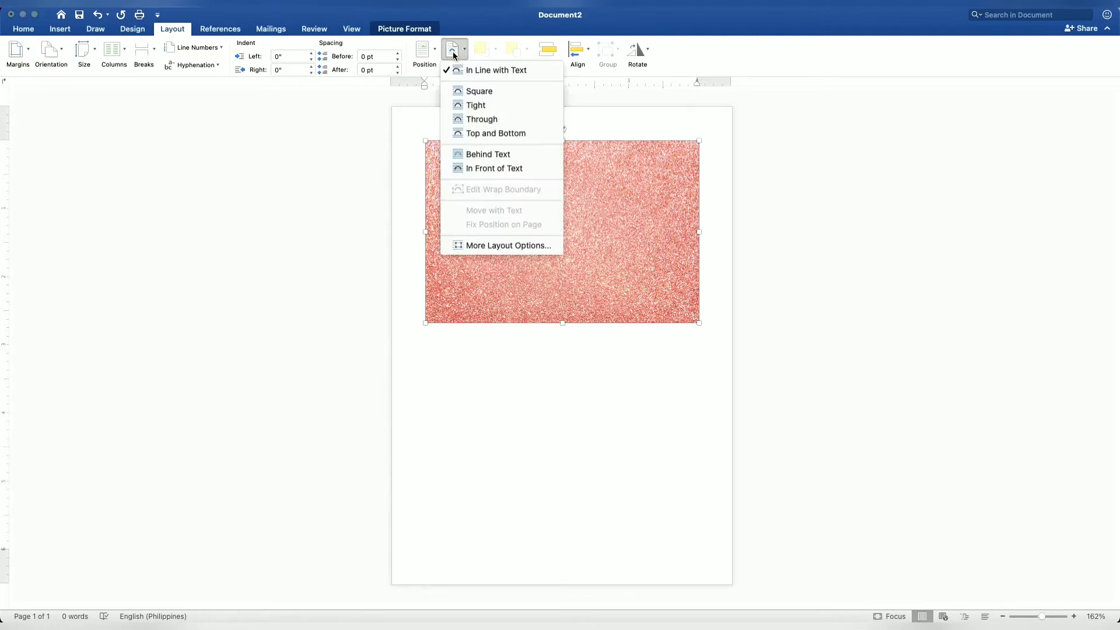
left_click(470, 153)
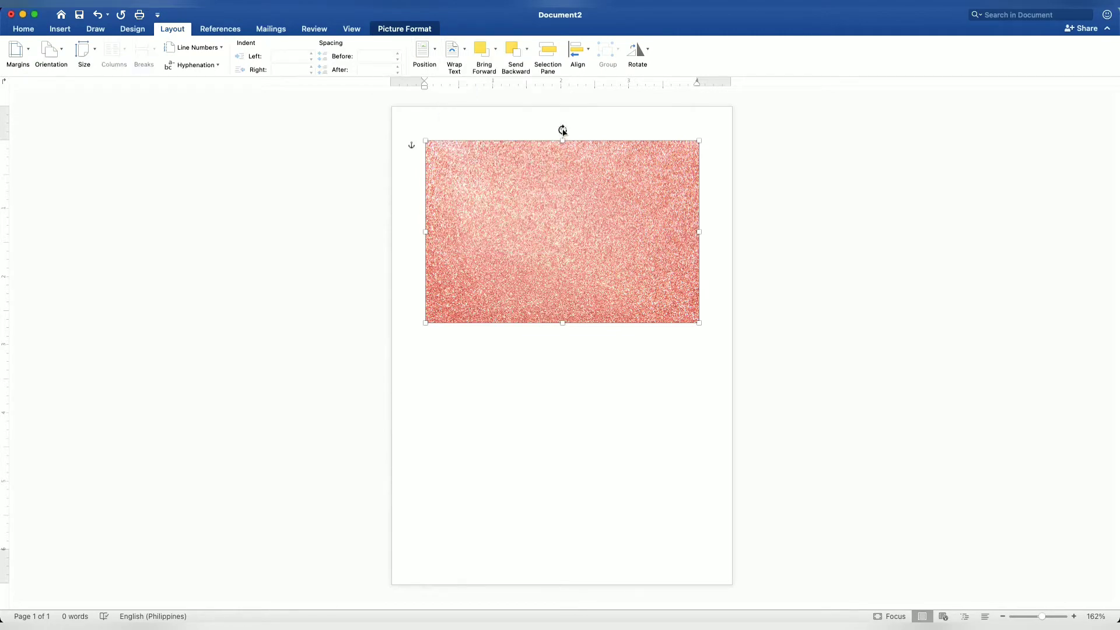
left_click_drag(562, 131, 610, 232)
mouse_move(572, 170)
left_mouse_down()
mouse_move(501, 170)
mouse_move(480, 149)
left_mouse_up()
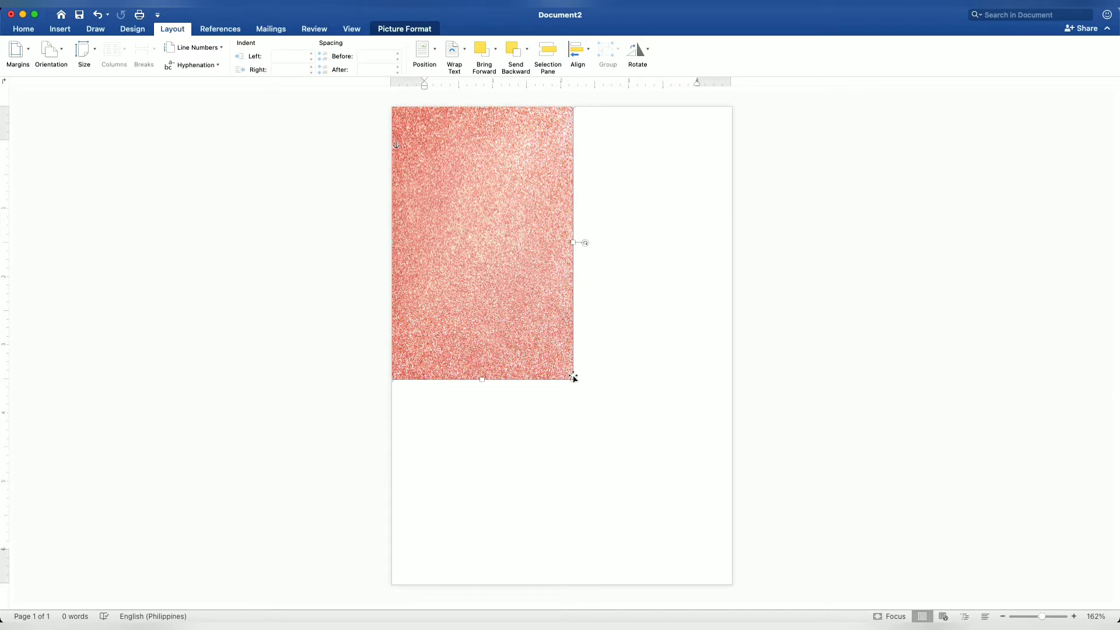
mouse_move(572, 378)
left_mouse_down()
mouse_move(669, 521)
mouse_move(733, 557)
left_mouse_up()
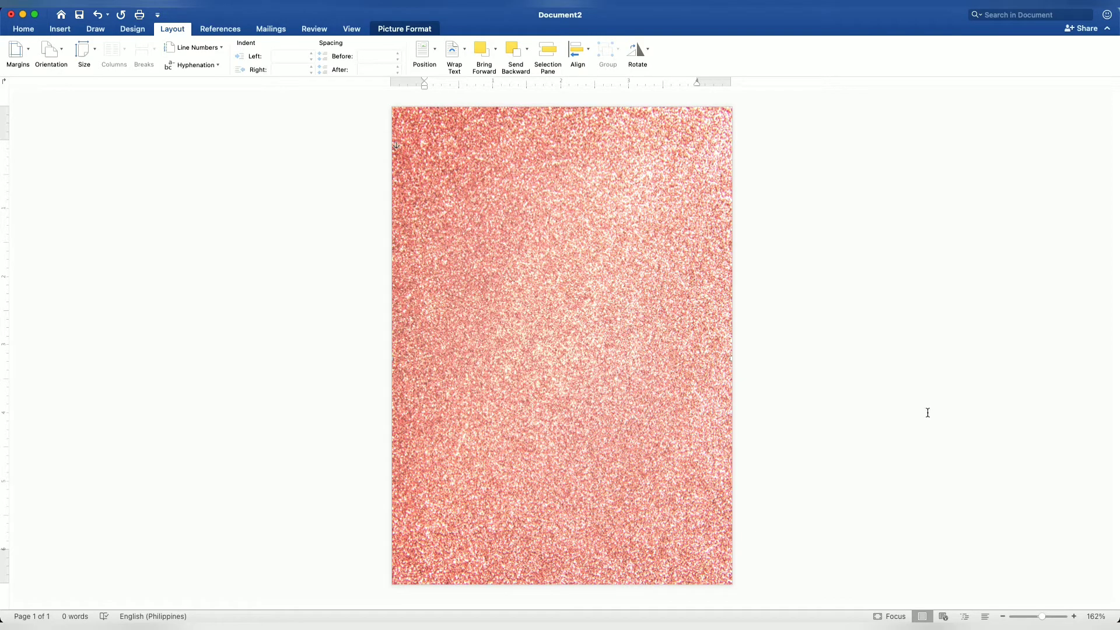
left_click(928, 412)
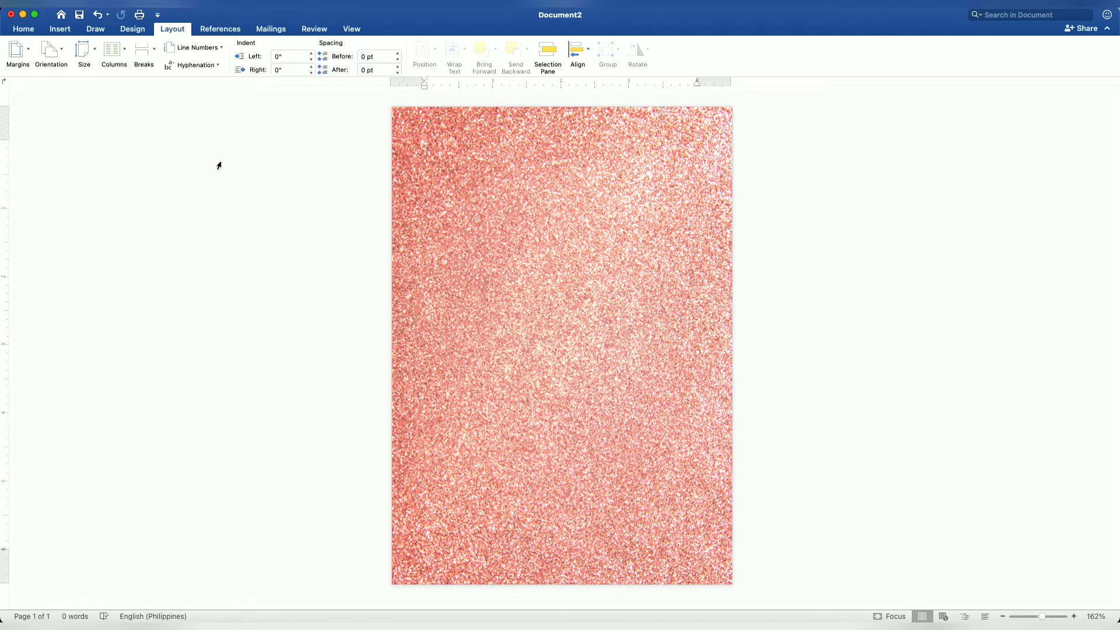
- Insert the rose gold background 3.jpg foil image from file
left_click(59, 30)
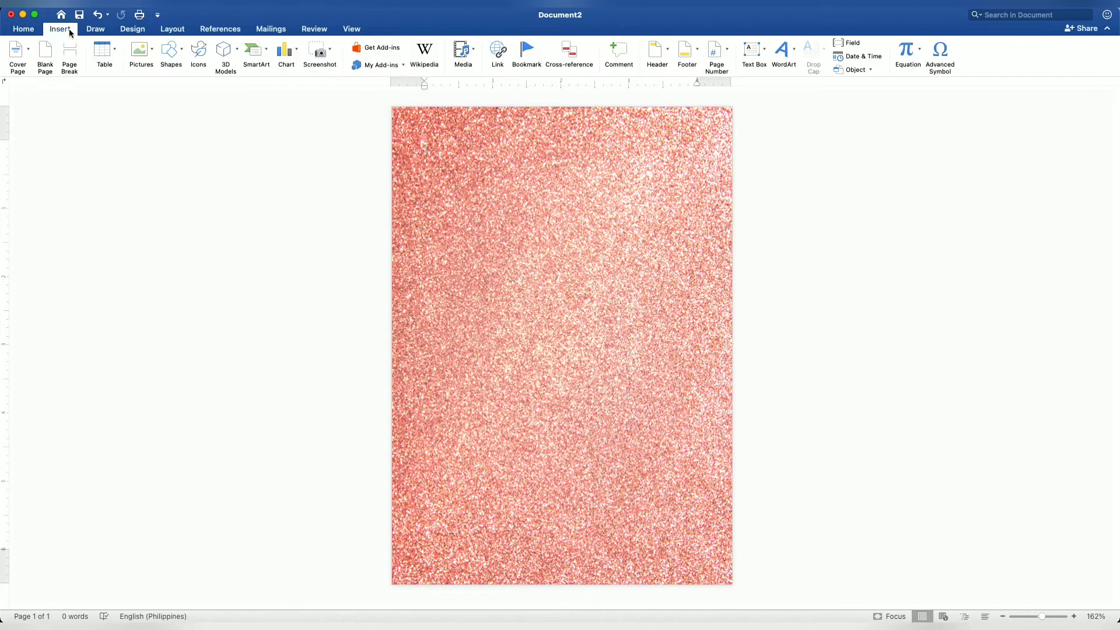
left_click(146, 50)
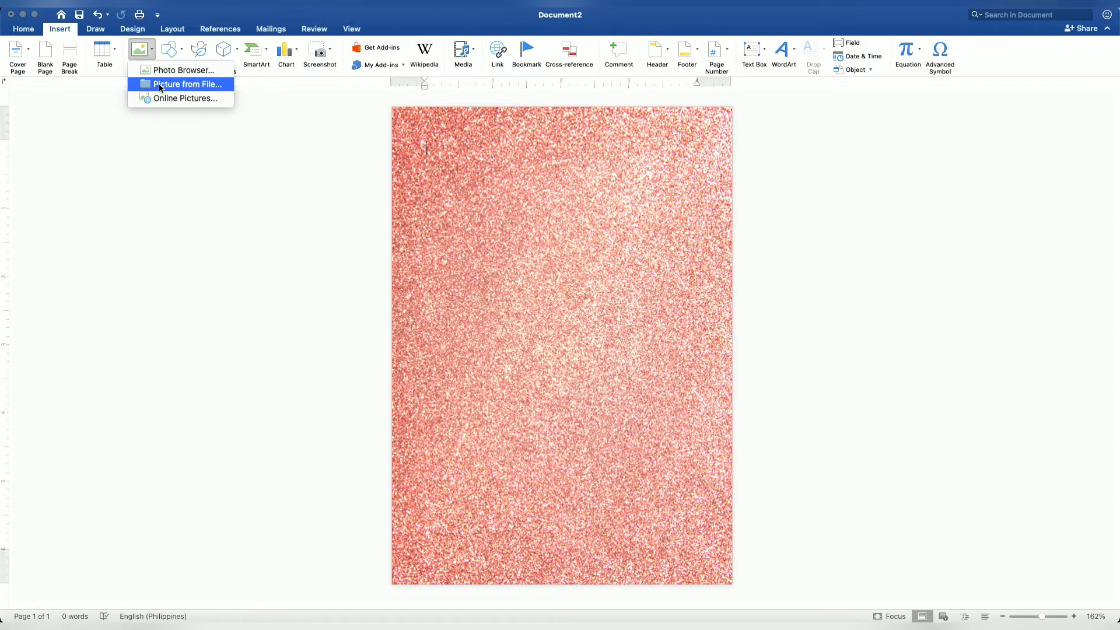
left_click(160, 88)
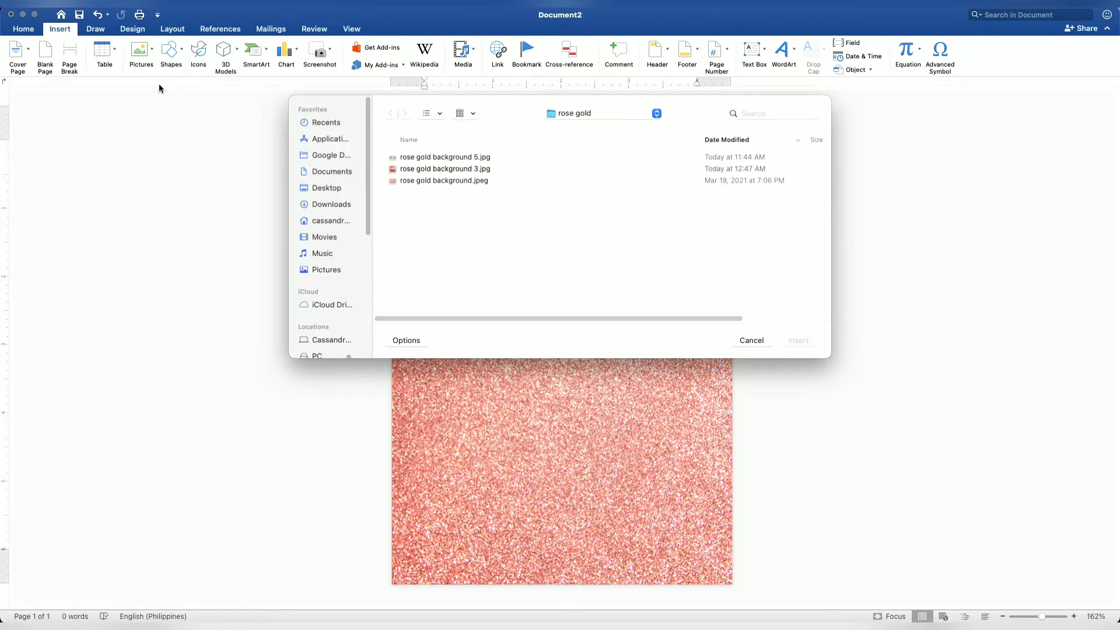
left_click(418, 169)
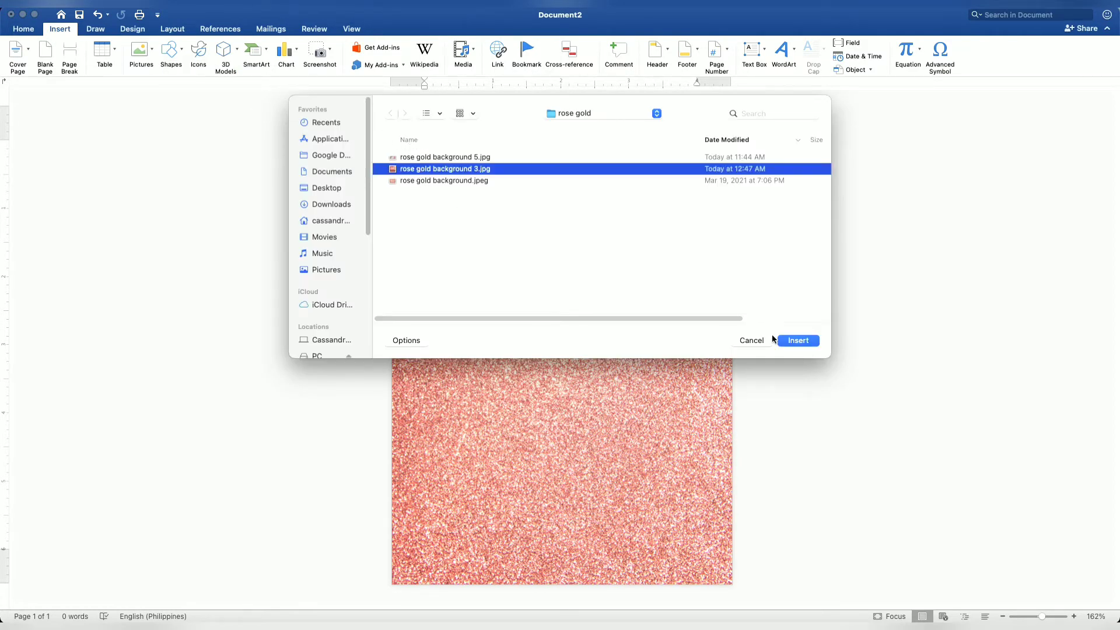
left_click(792, 341)
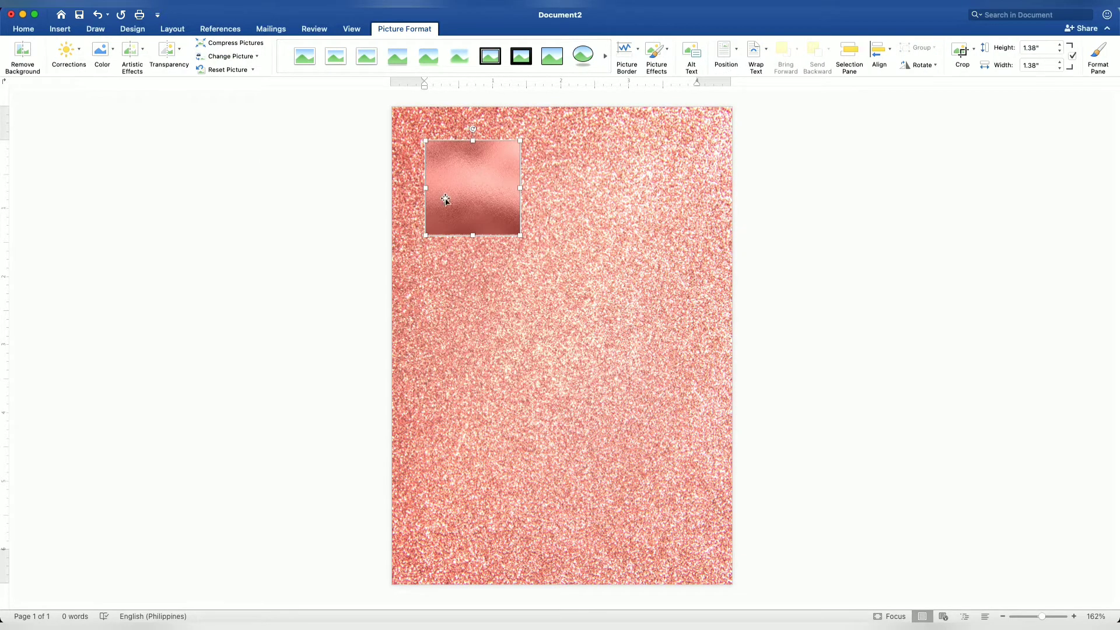
- Place the foil image behind text and size it to 3.82 x 5.84 inches inside the glitter border
left_click(174, 31)
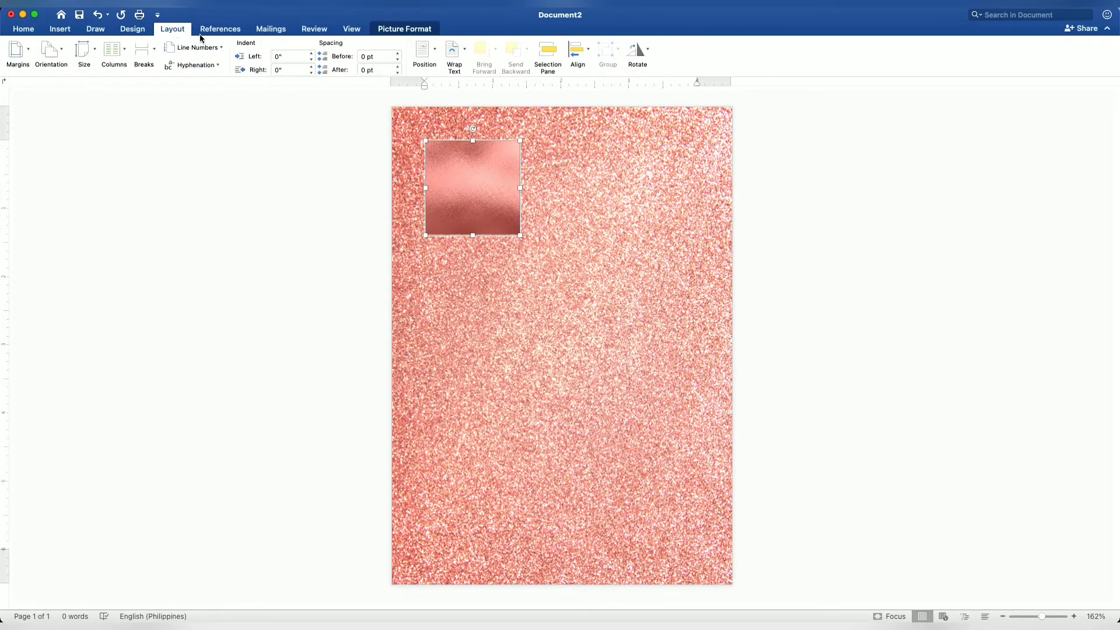
left_click(454, 55)
left_click(482, 154)
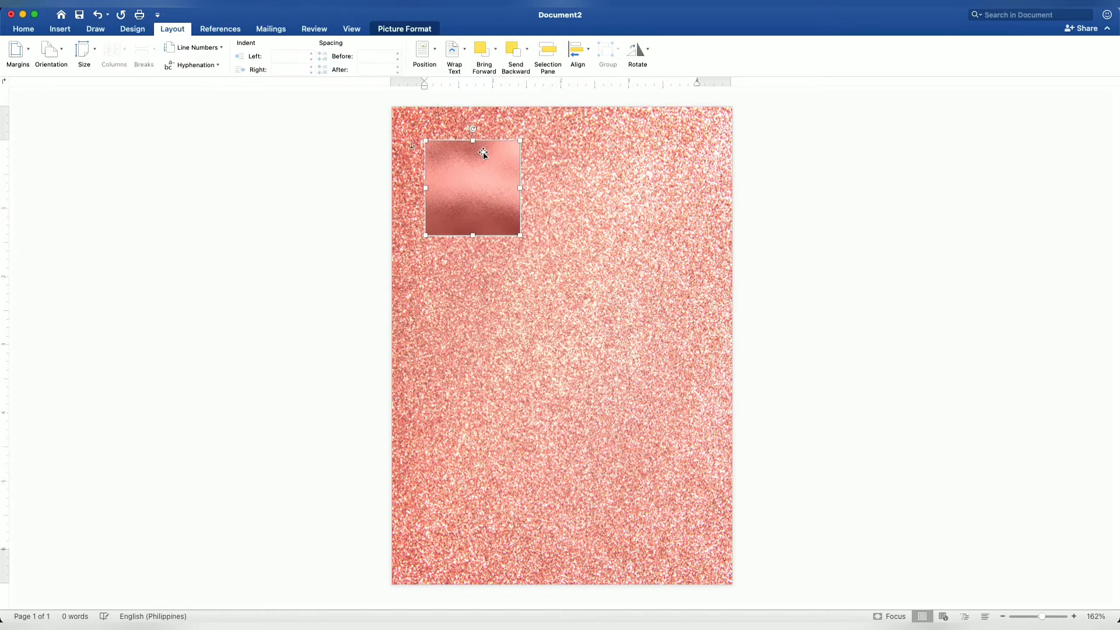
left_click_drag(522, 235, 628, 393)
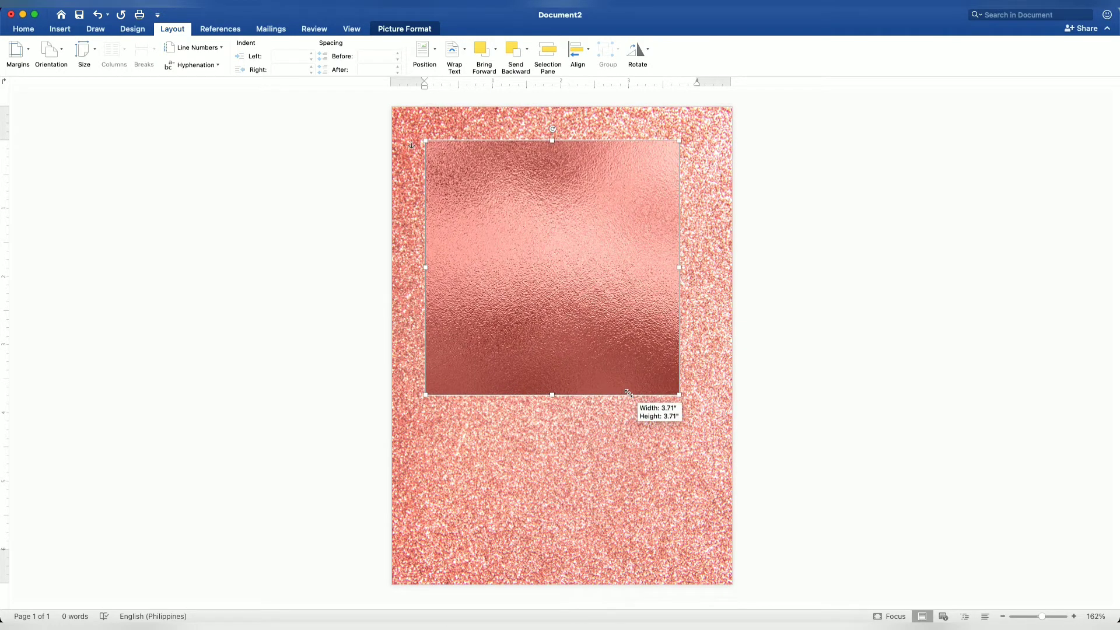
left_click_drag(561, 281, 566, 290)
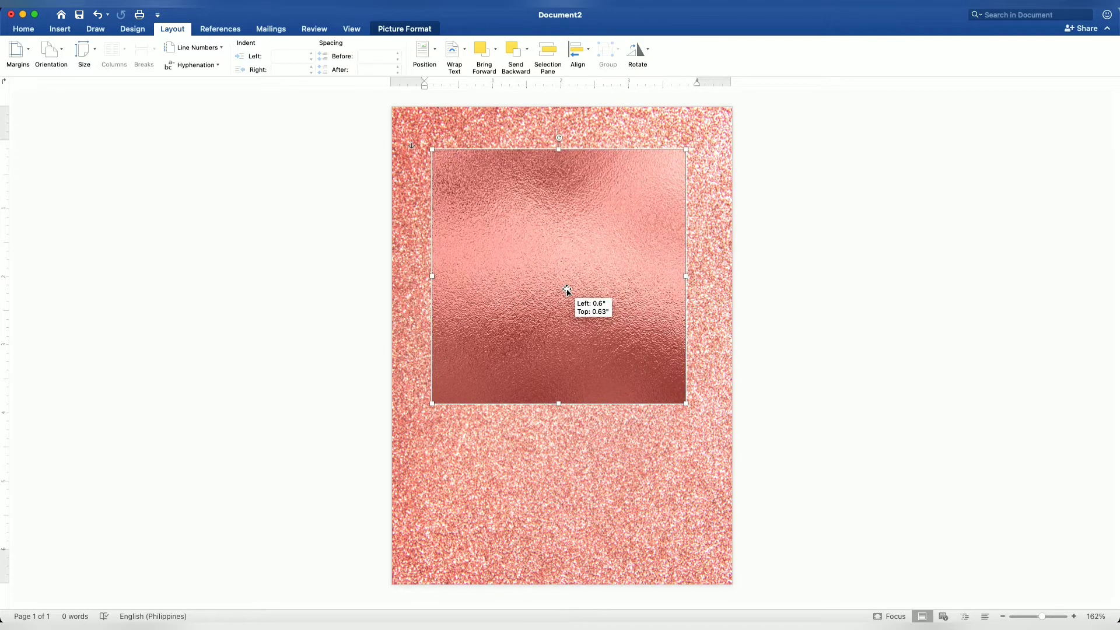
left_click_drag(685, 404, 690, 410)
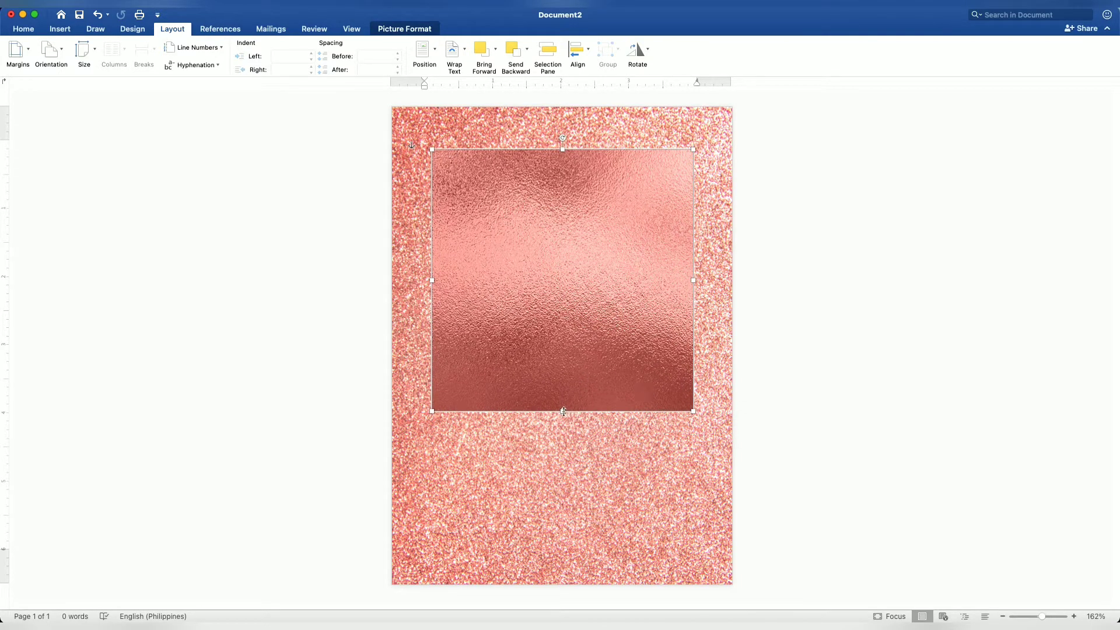
left_click_drag(563, 411, 568, 549)
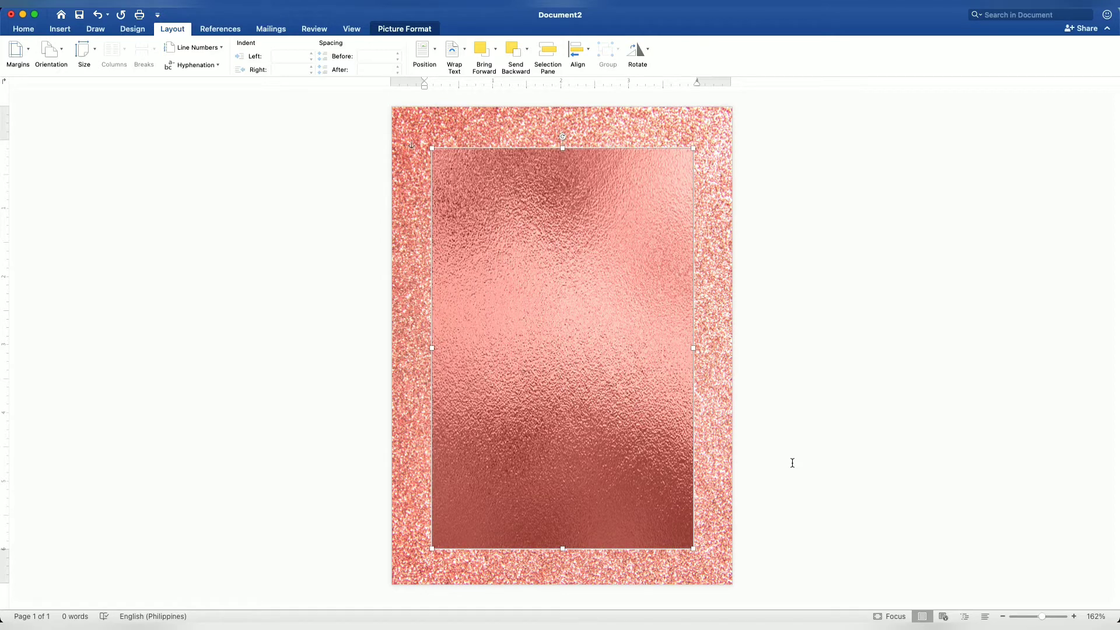
- Apply a brighter Brightness/Contrast correction preset to the rose gold foil panel
left_click(387, 32)
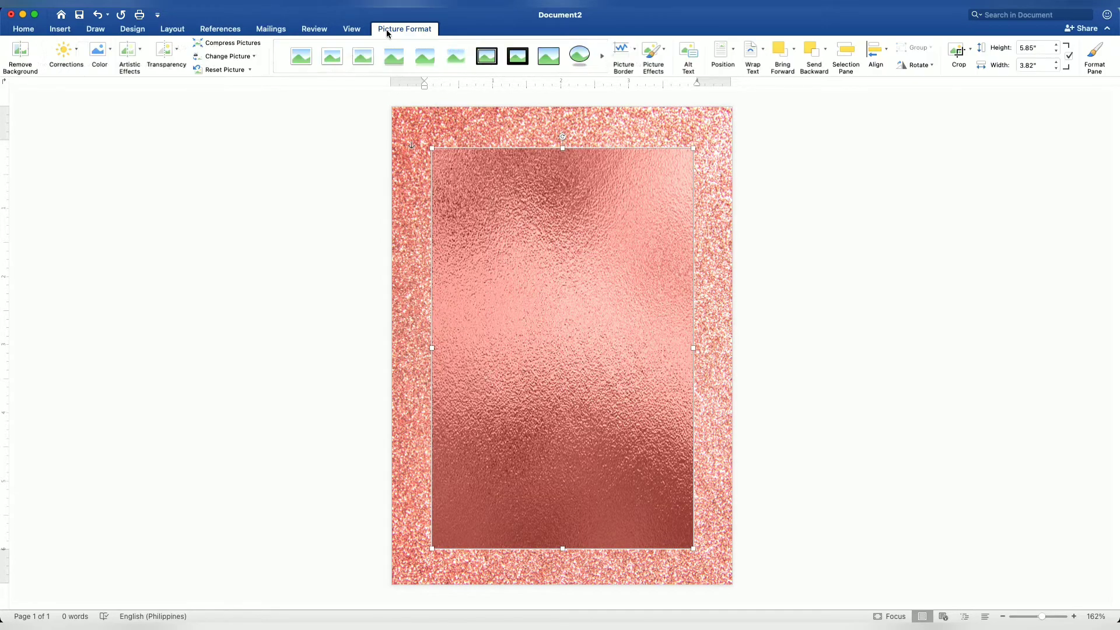
left_click(75, 51)
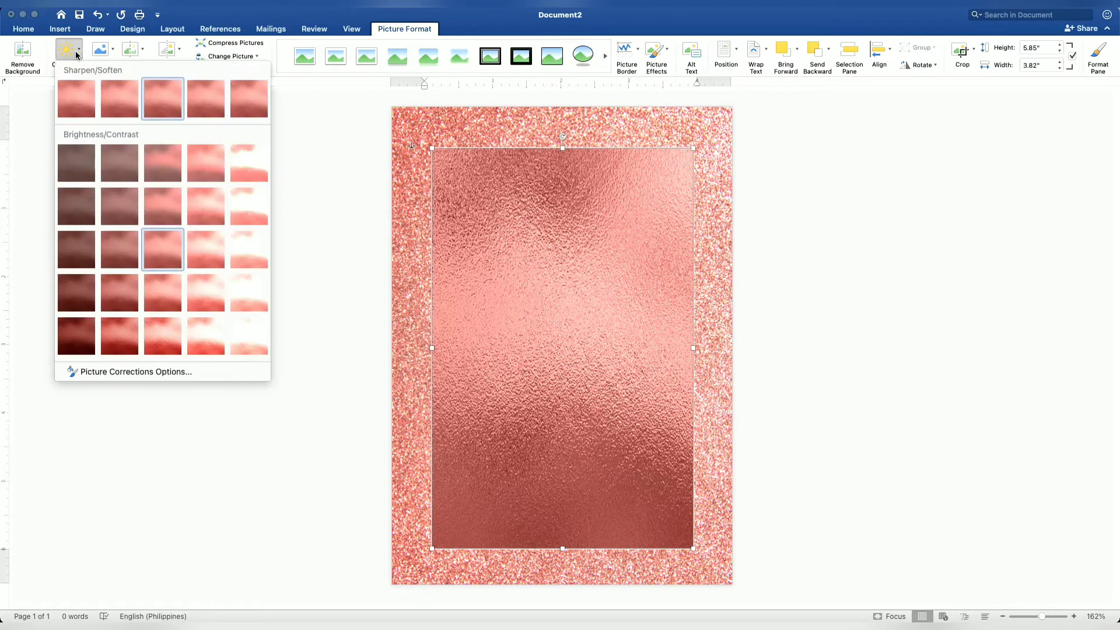
left_click(200, 249)
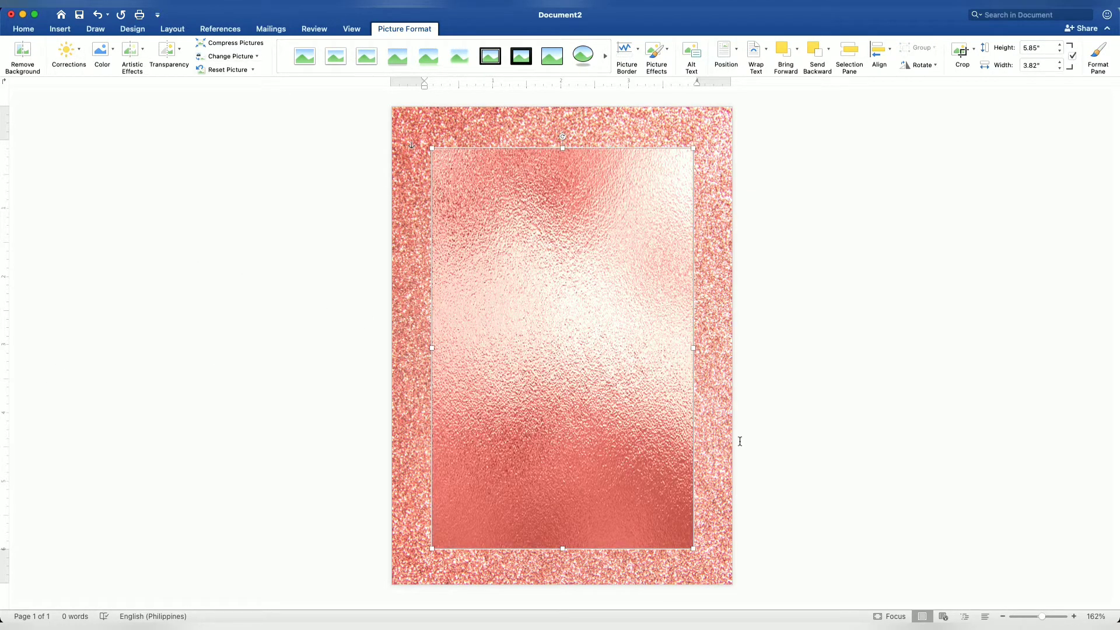
left_click(937, 470)
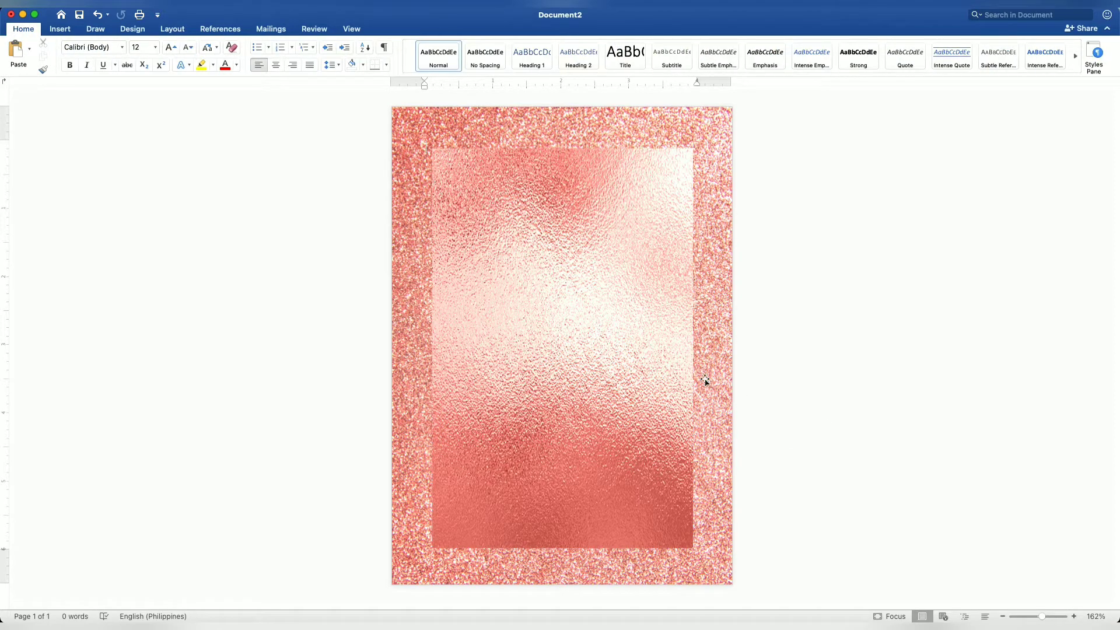
- Insert the rose gold background 5 image from file
left_click(59, 29)
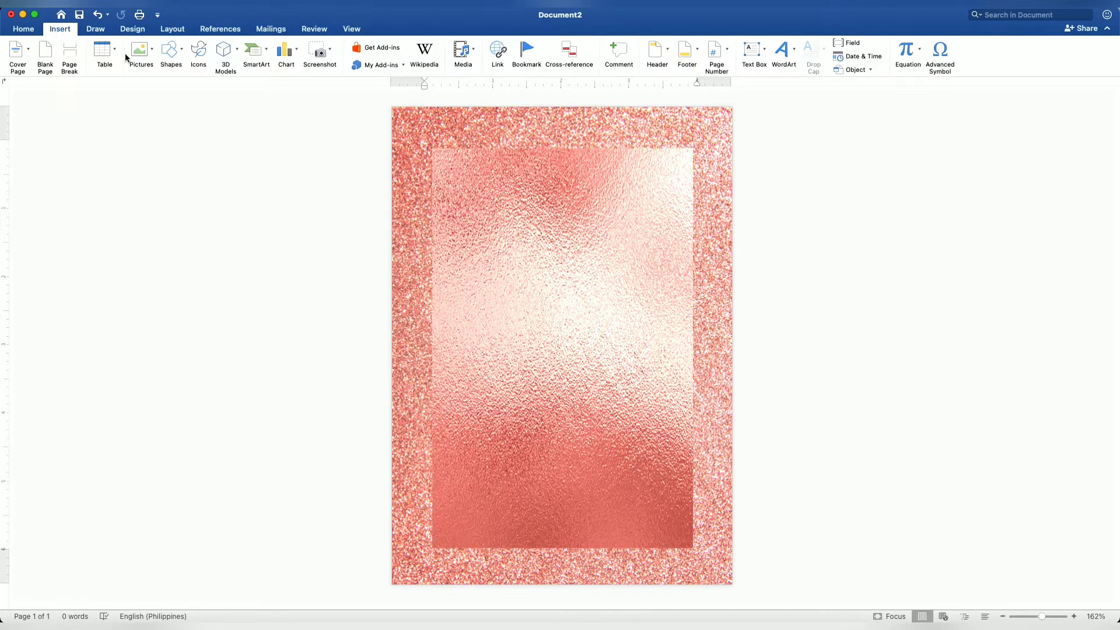
left_click(144, 53)
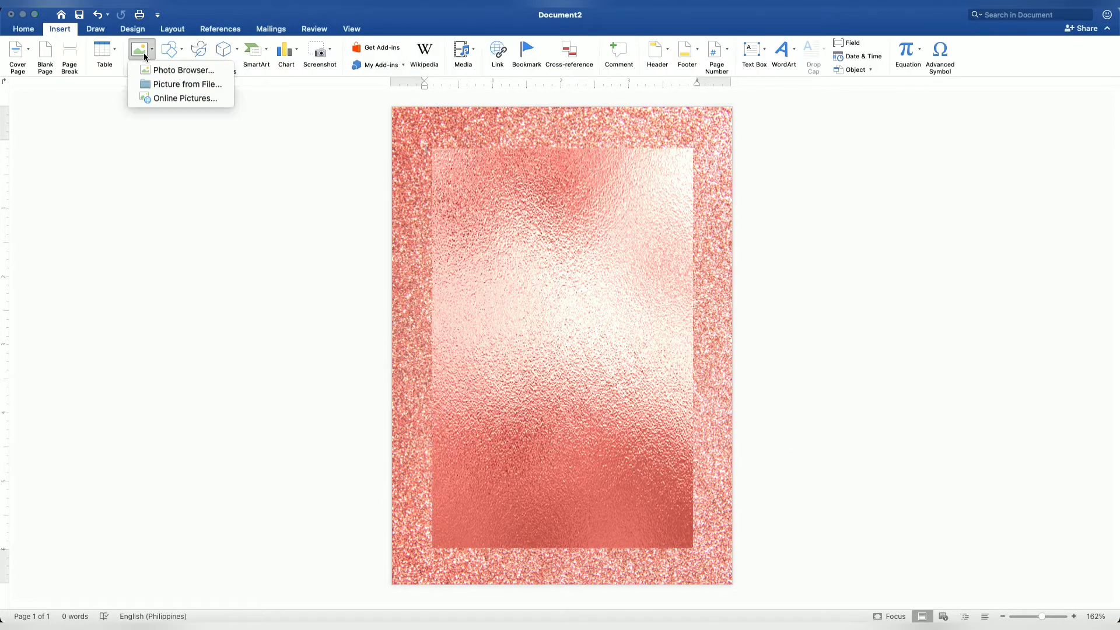
left_click(158, 87)
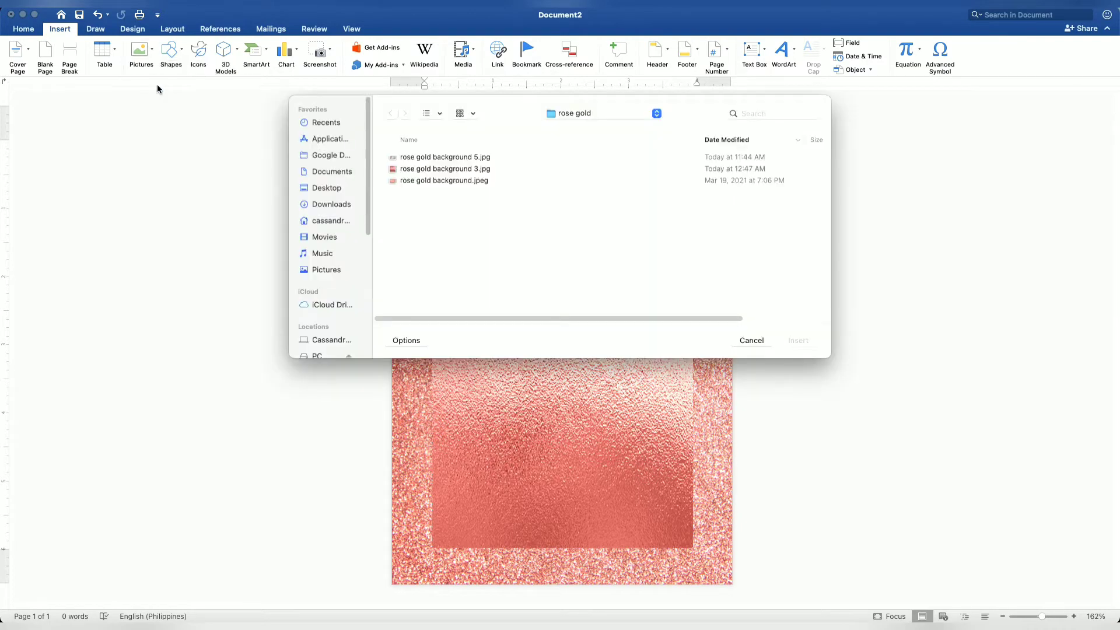
left_click(409, 158)
left_click(797, 340)
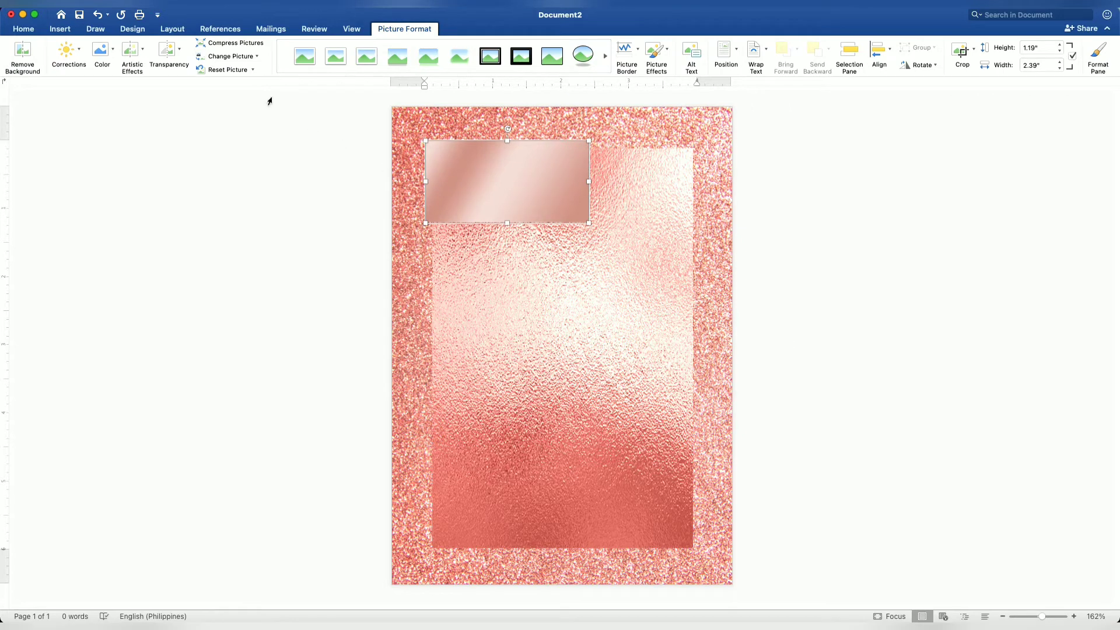
- Set the image behind text, rotate it upright, and size it to about 3.35 x 5.41 inches
left_click(170, 30)
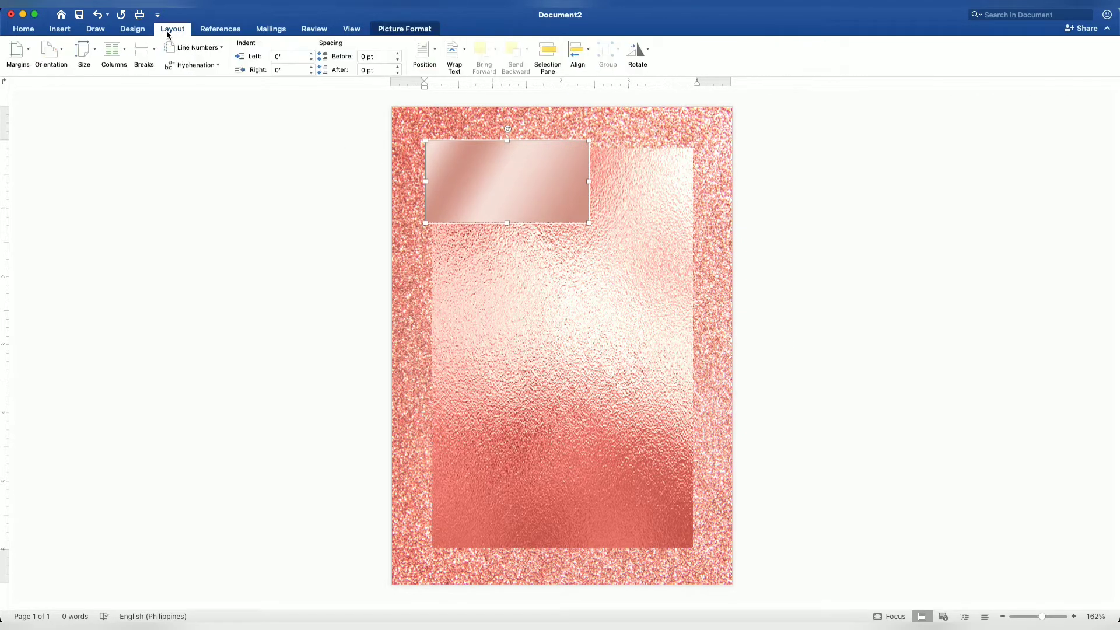
left_click(453, 61)
left_click(487, 154)
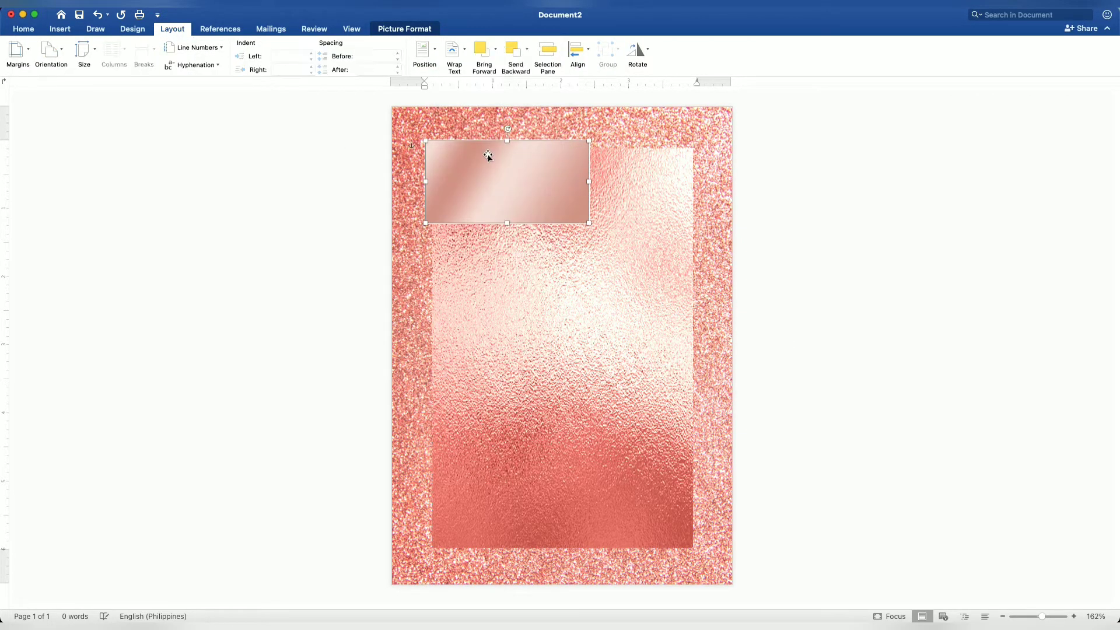
left_click_drag(507, 130, 531, 182)
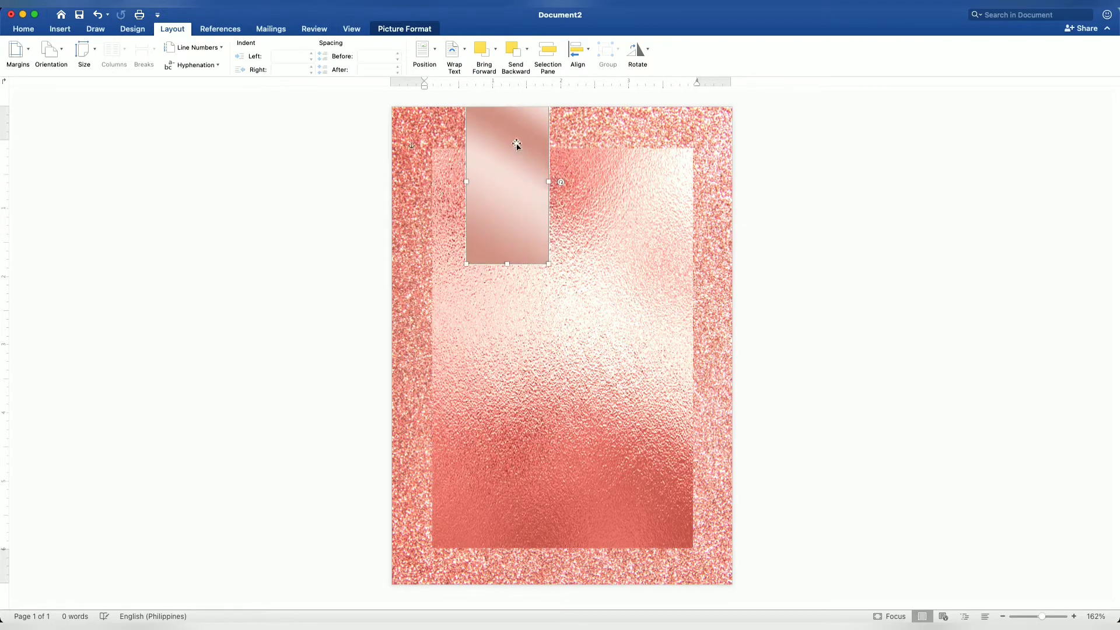
left_click_drag(517, 145, 500, 206)
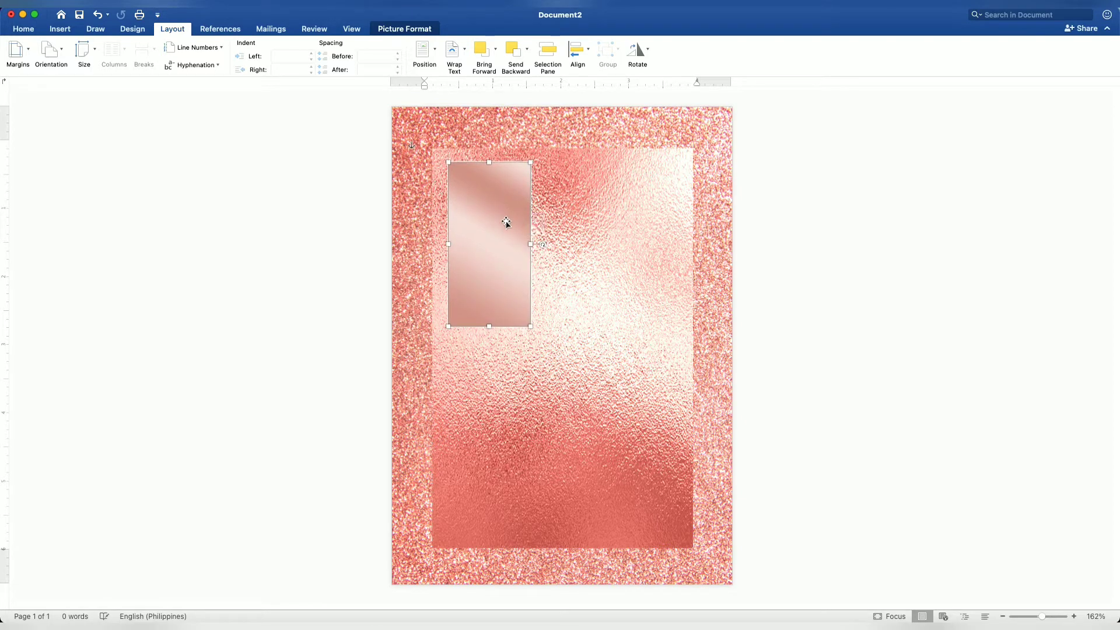
left_click_drag(531, 328, 631, 505)
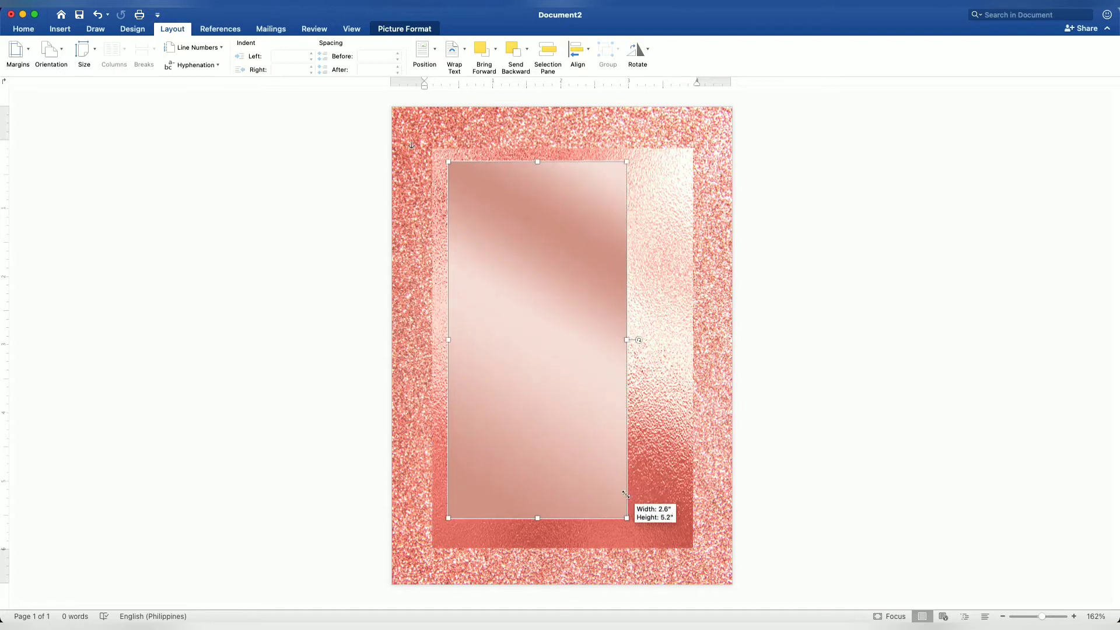
left_click_drag(631, 505, 631, 504)
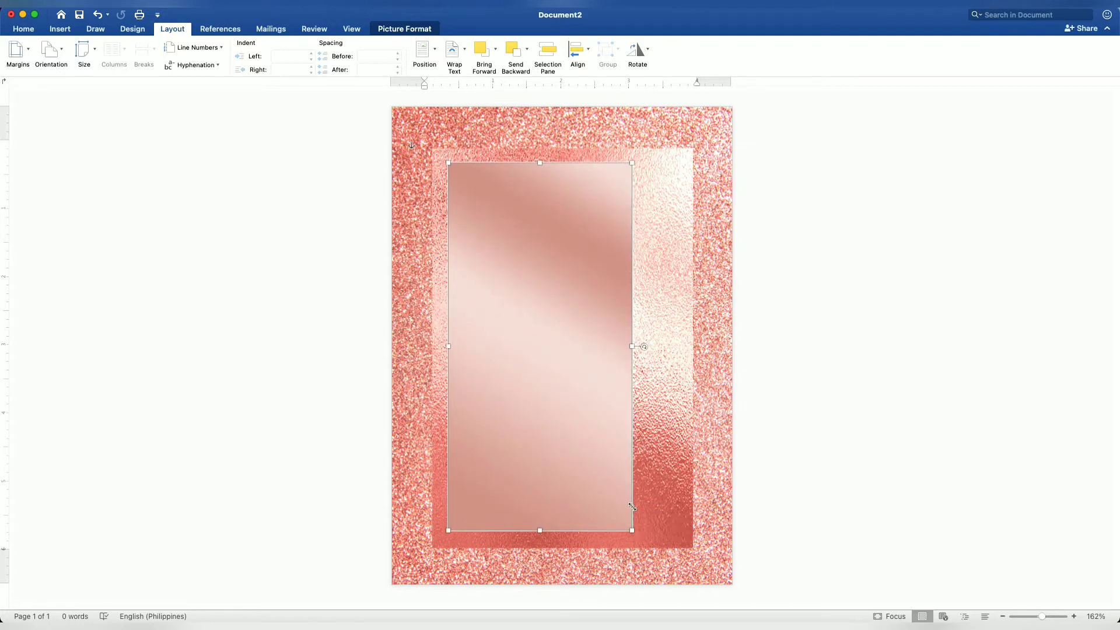
left_click_drag(641, 347, 677, 351)
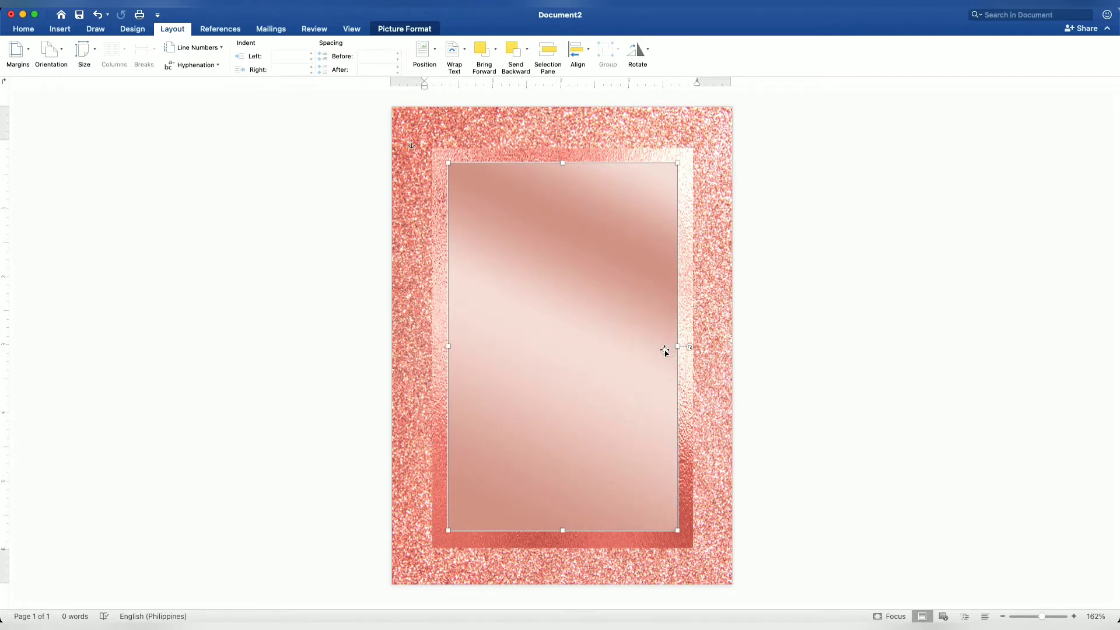
left_click_drag(564, 531, 565, 534)
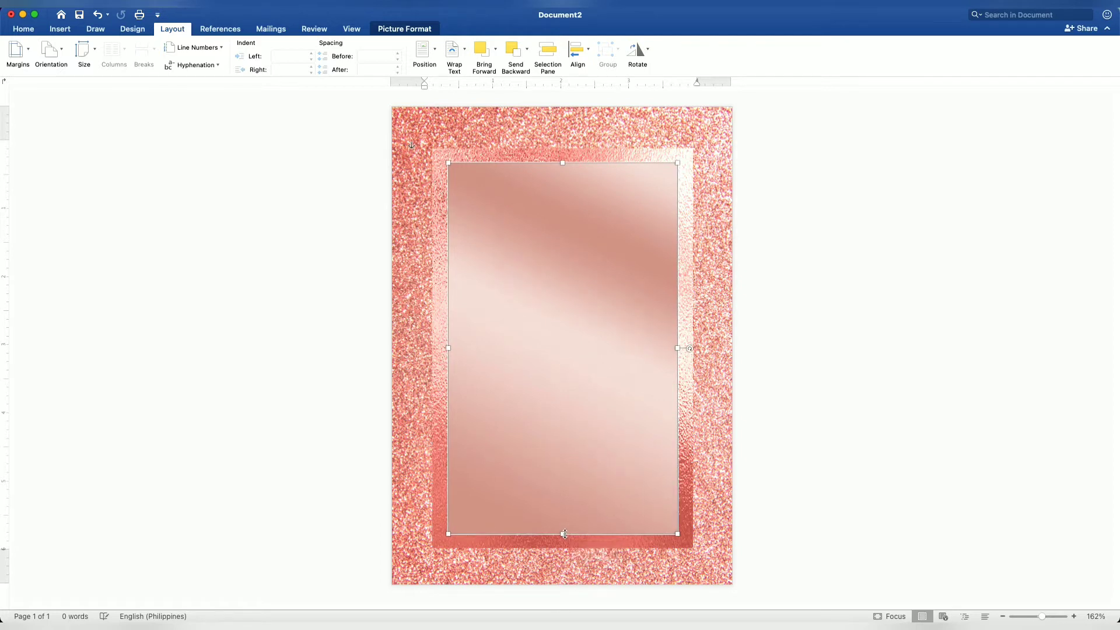
key("super+z")
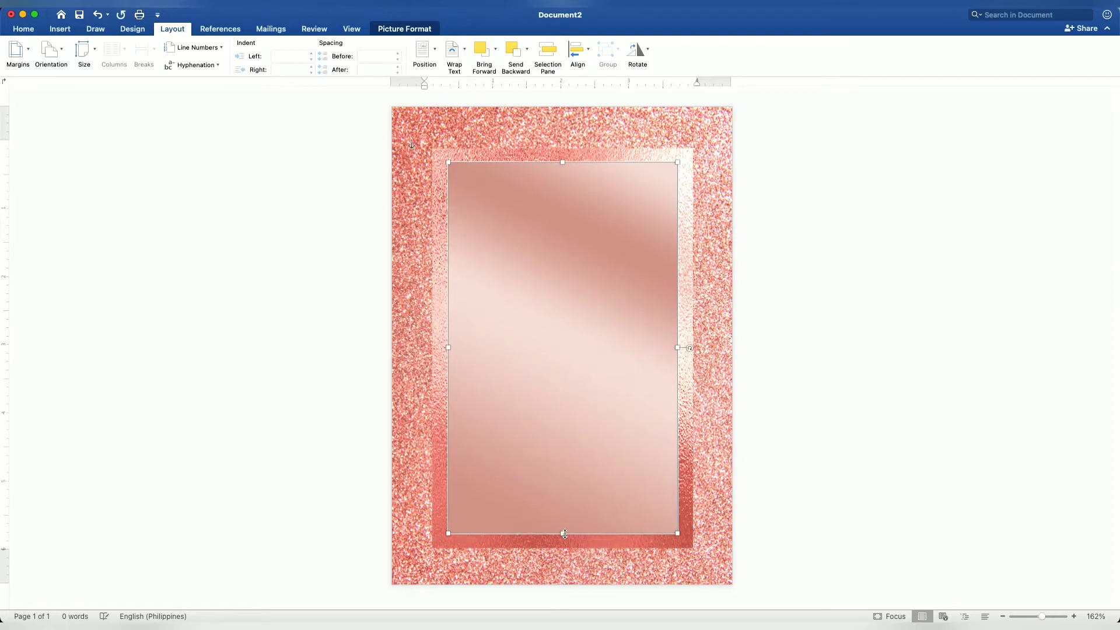
- Apply the brightest Brightness/Contrast correction so the inner gradient picture turns nearly white
left_click(403, 29)
left_click(65, 50)
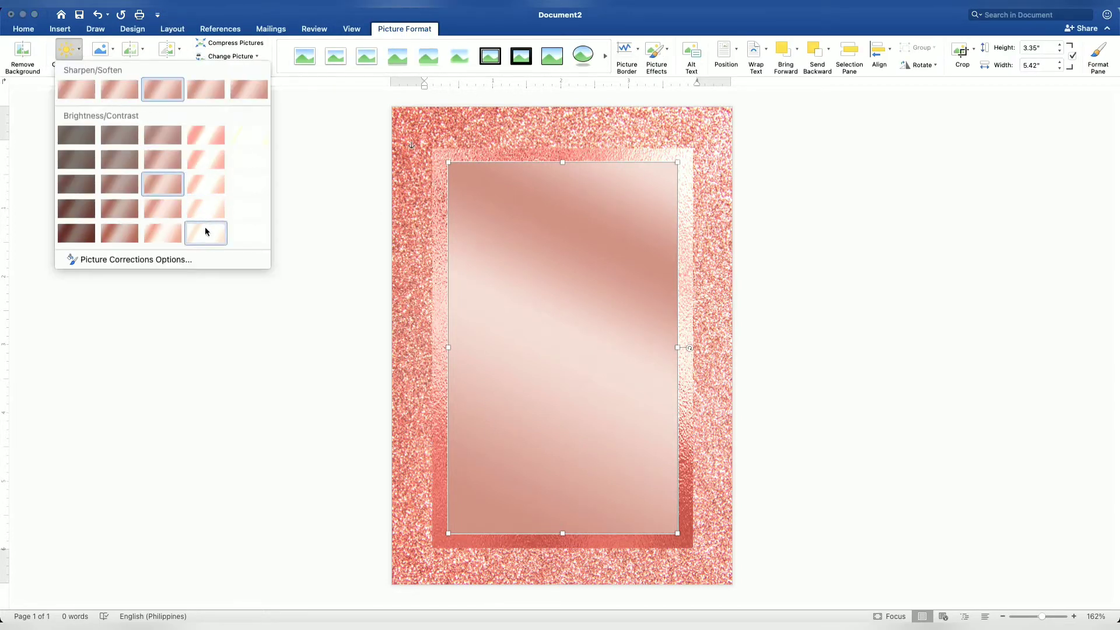
left_click(205, 231)
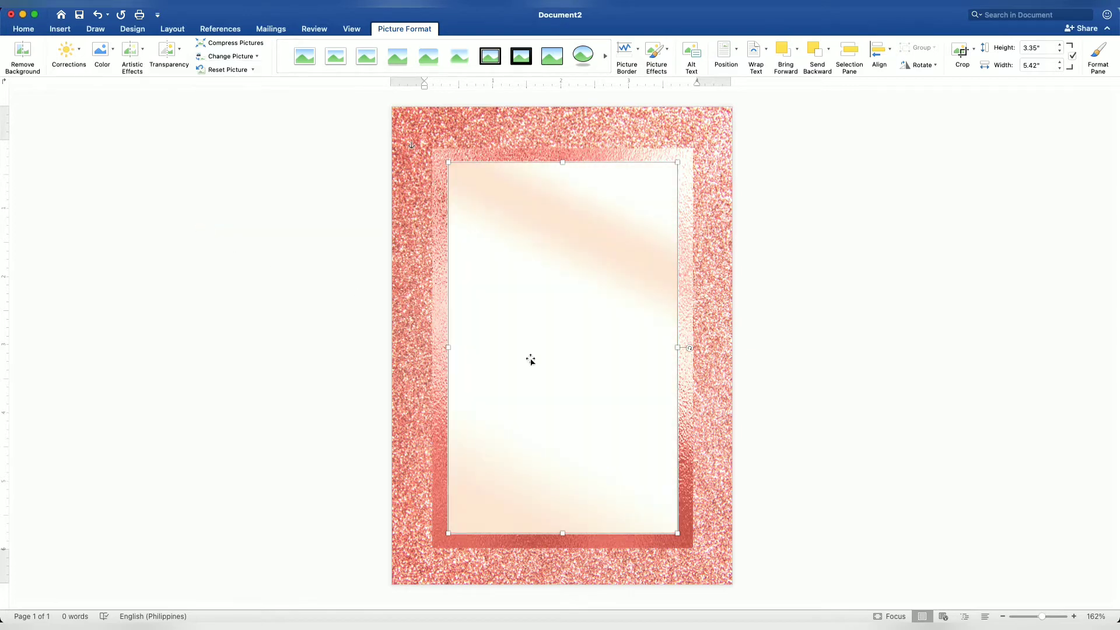
left_click(968, 479)
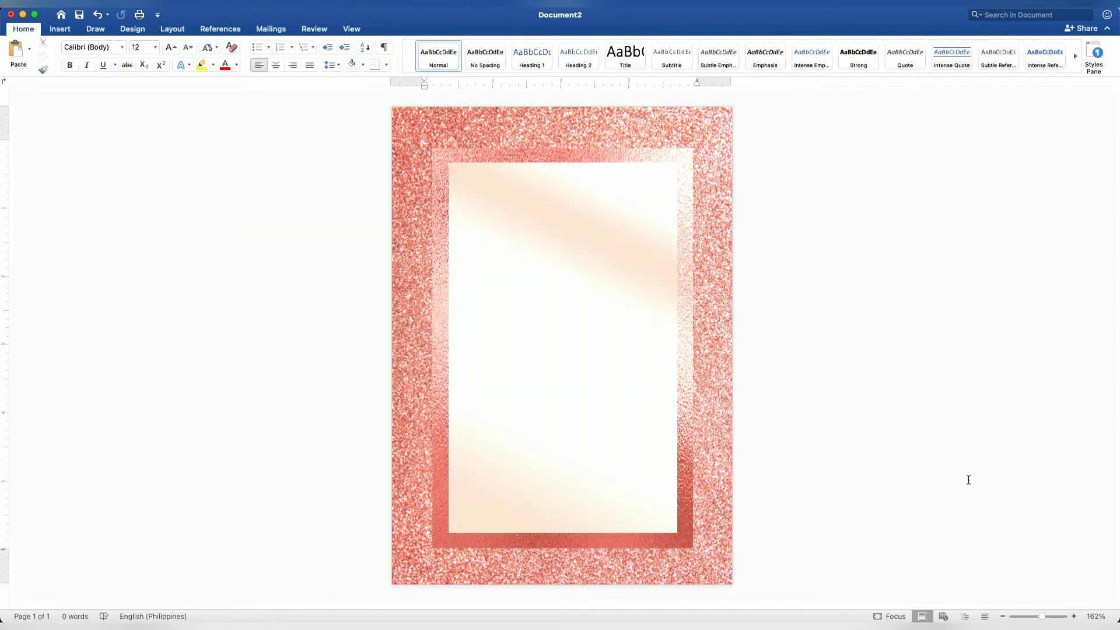
- Draw a 3.4 x 5.38 inch rectangle covering the whitened inner panel, then zoom in on it
left_click(60, 29)
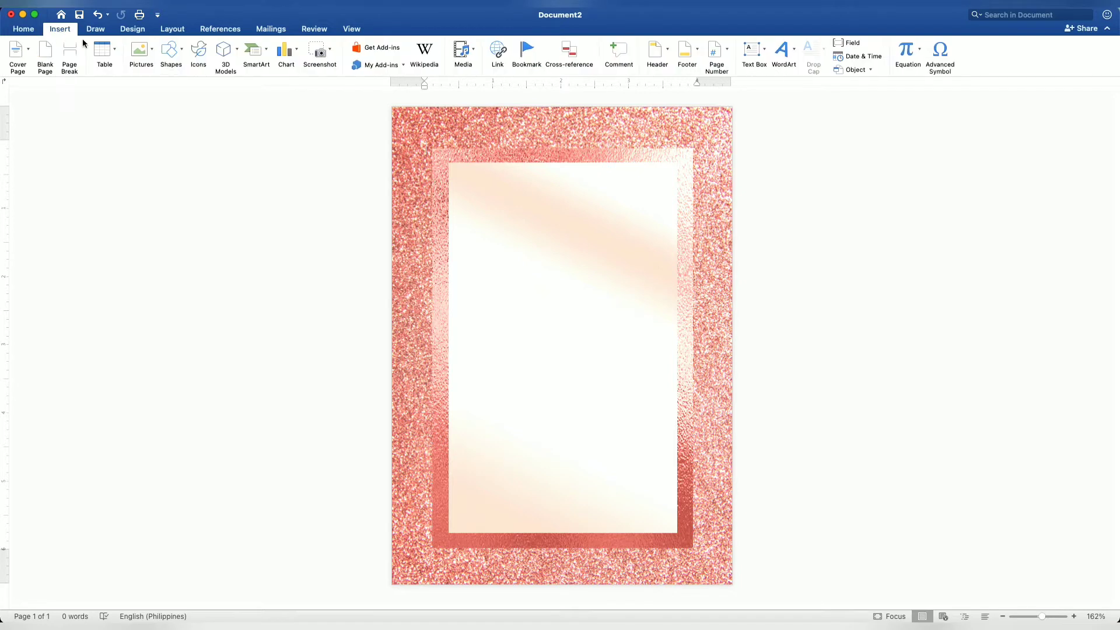
left_click(175, 54)
left_click(223, 88)
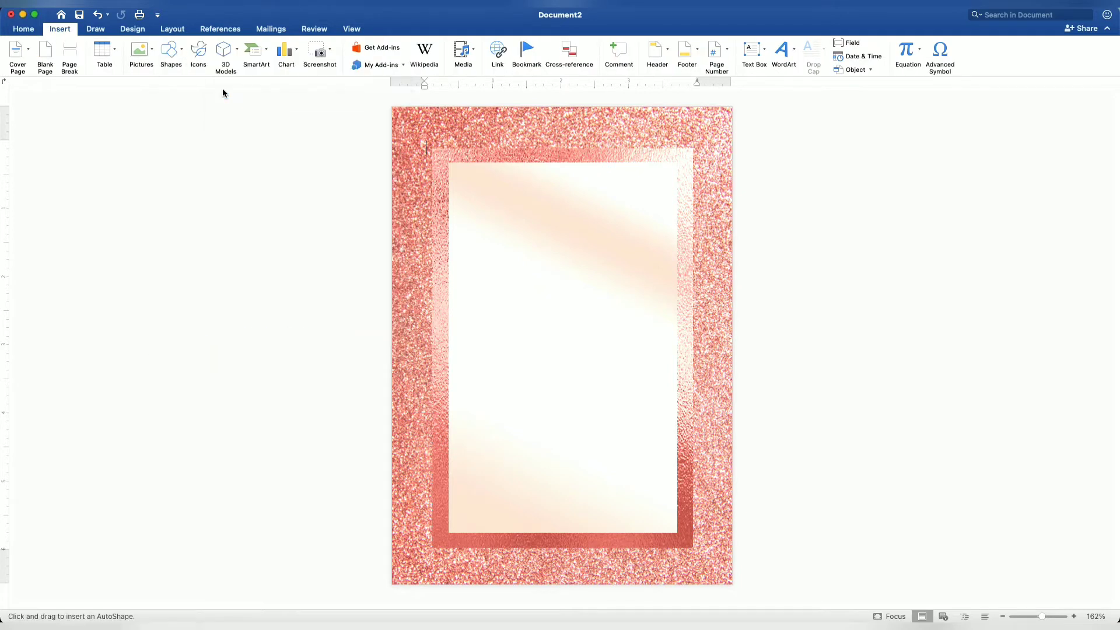
left_click_drag(453, 171, 680, 535)
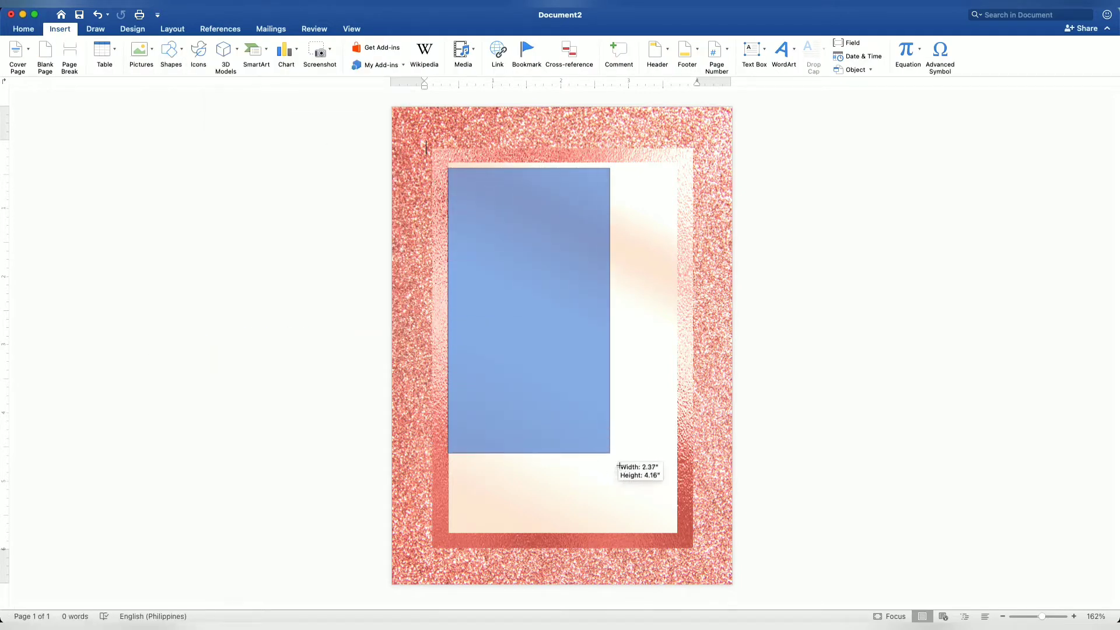
left_click_drag(628, 418, 628, 418)
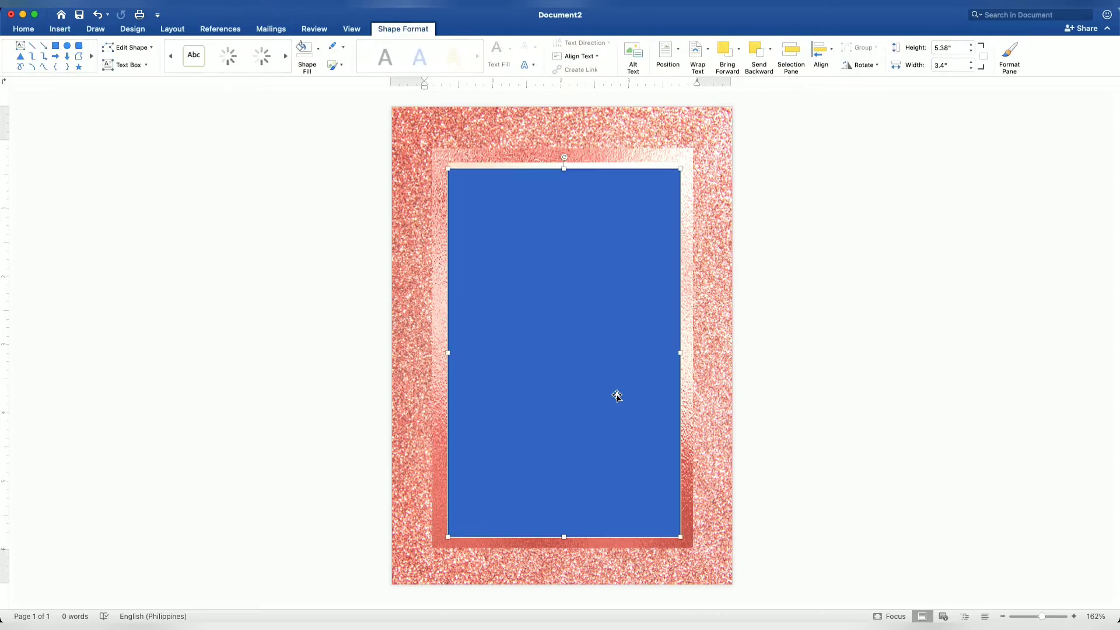
scroll(616, 394, "up", 2)
scroll(616, 394, "up", 3)
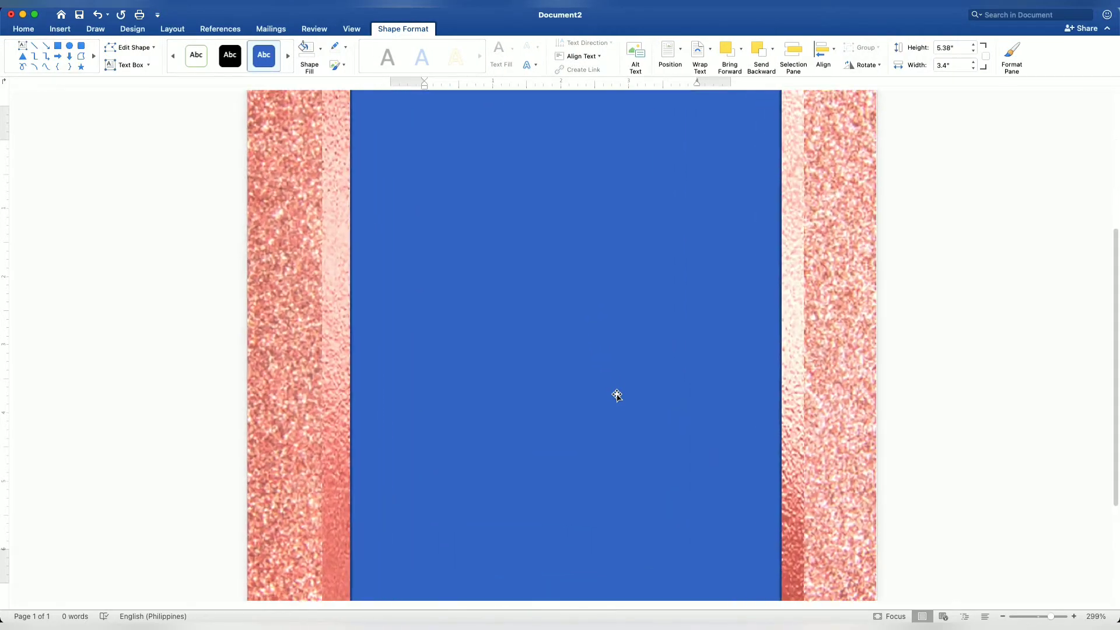
scroll(616, 395, "up", 3)
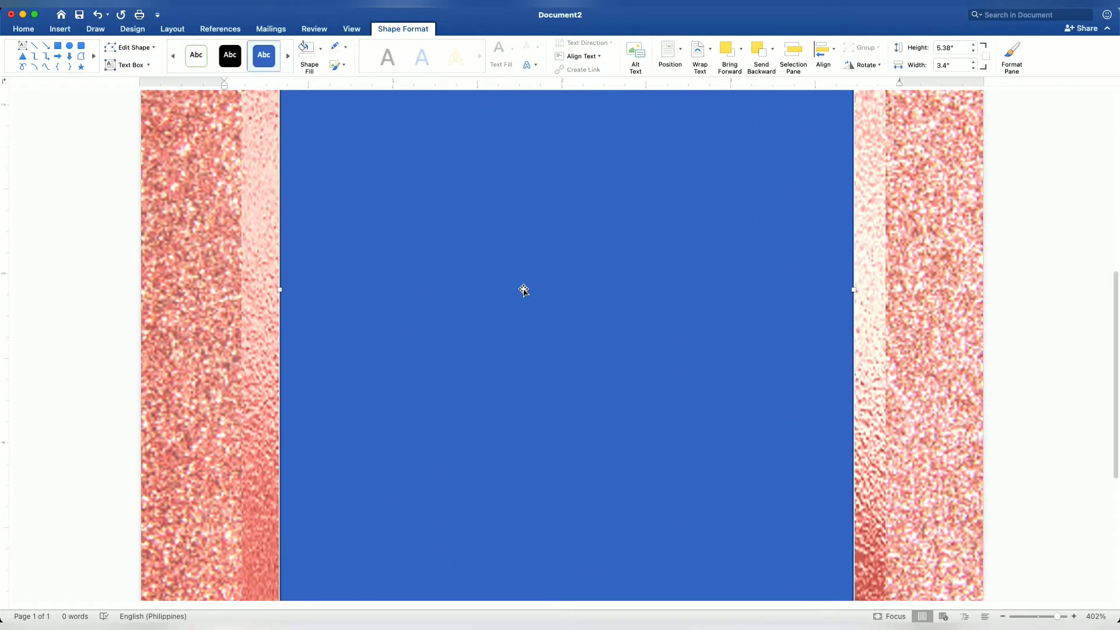
right_click(523, 290)
- Type 'TOGETHER WITH THEIR FAMILIES' in the rectangle, with the first partner's name below
left_click(558, 339)
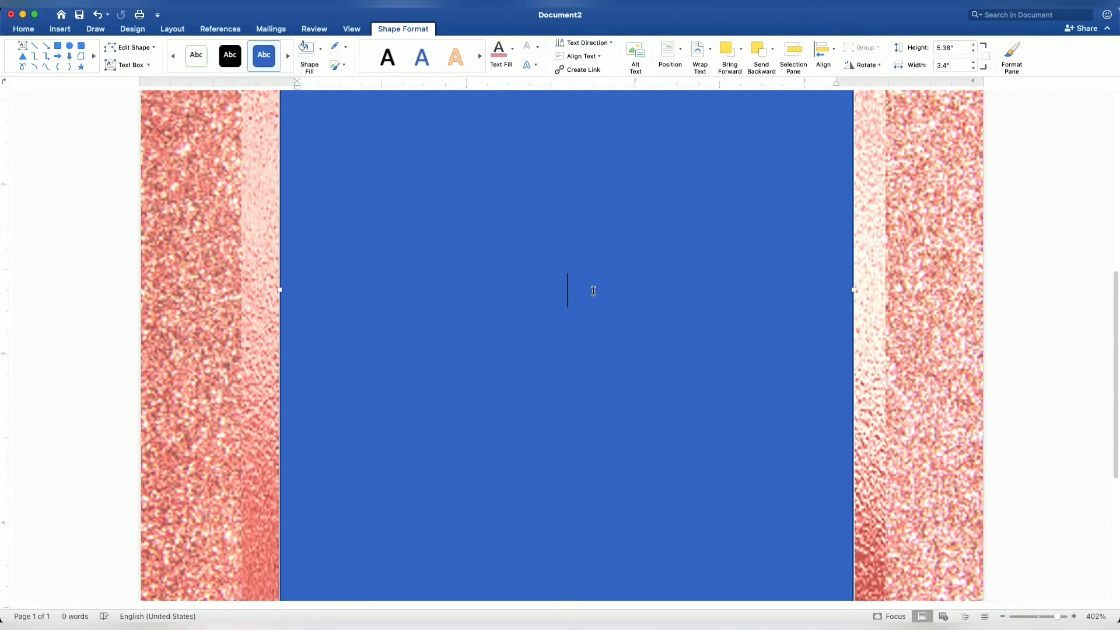
type("TOGE")
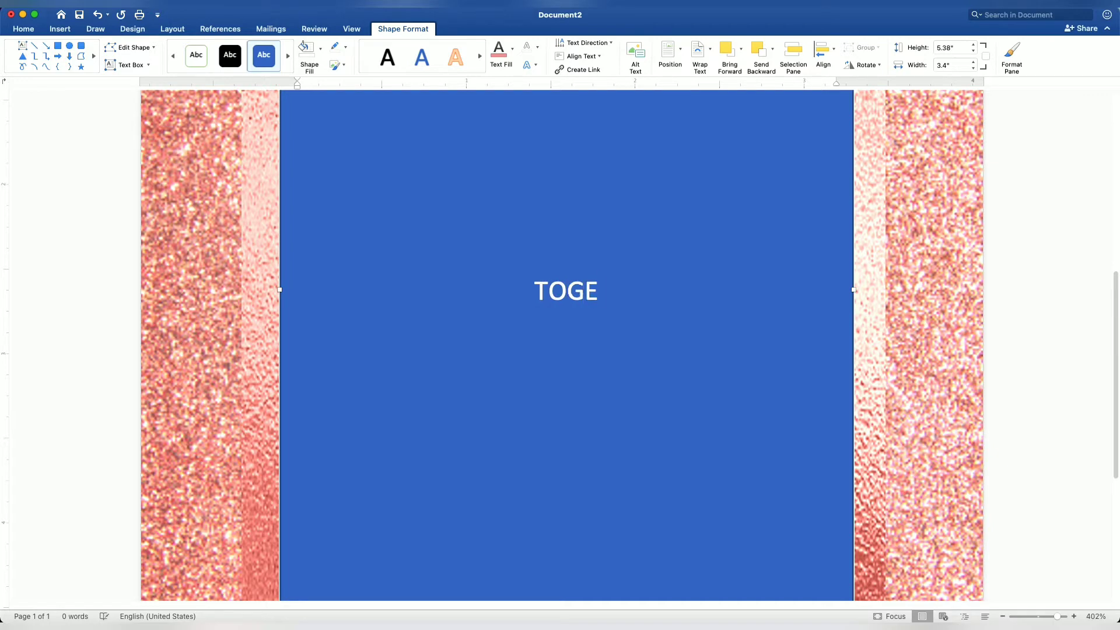
type("THER WITH")
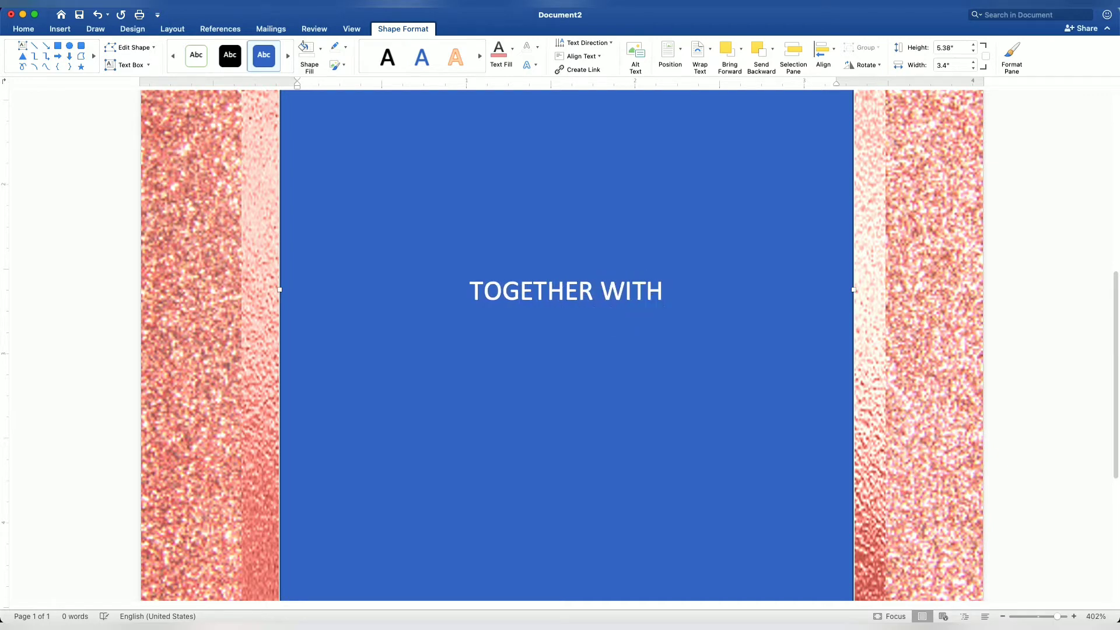
type(" THEI")
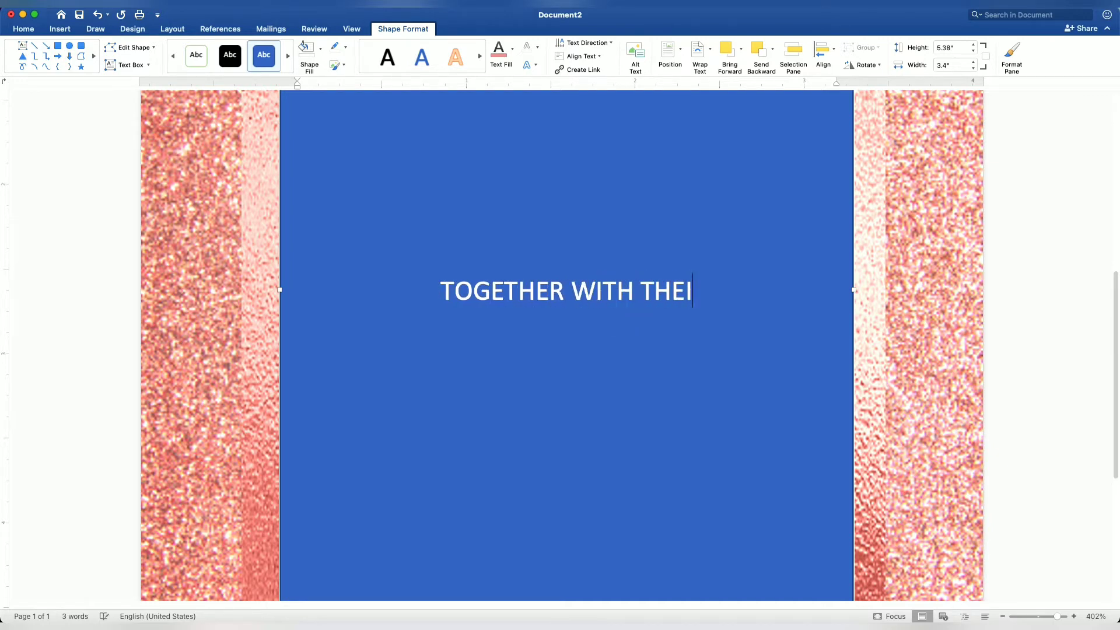
type("R FAMILIES")
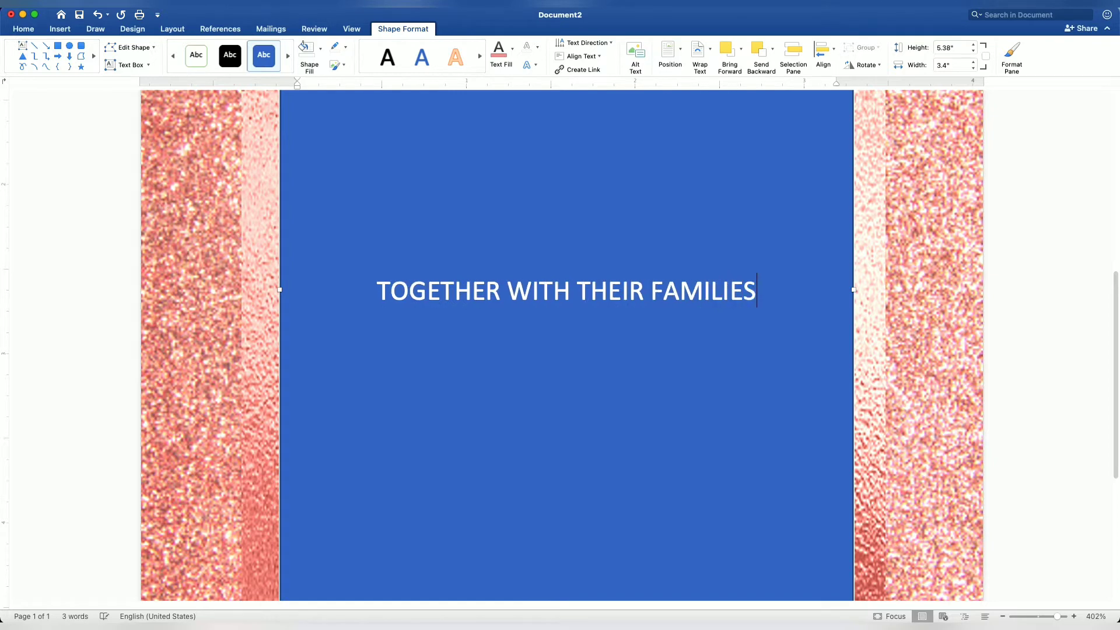
key("Return")
type("KE")
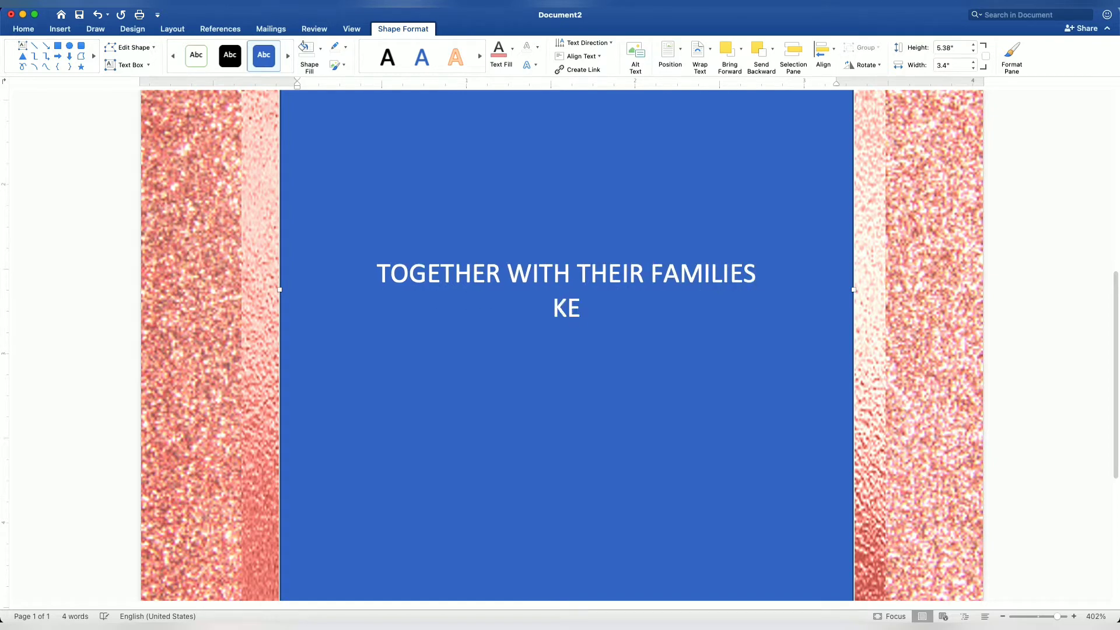
type("NNEDY AQU")
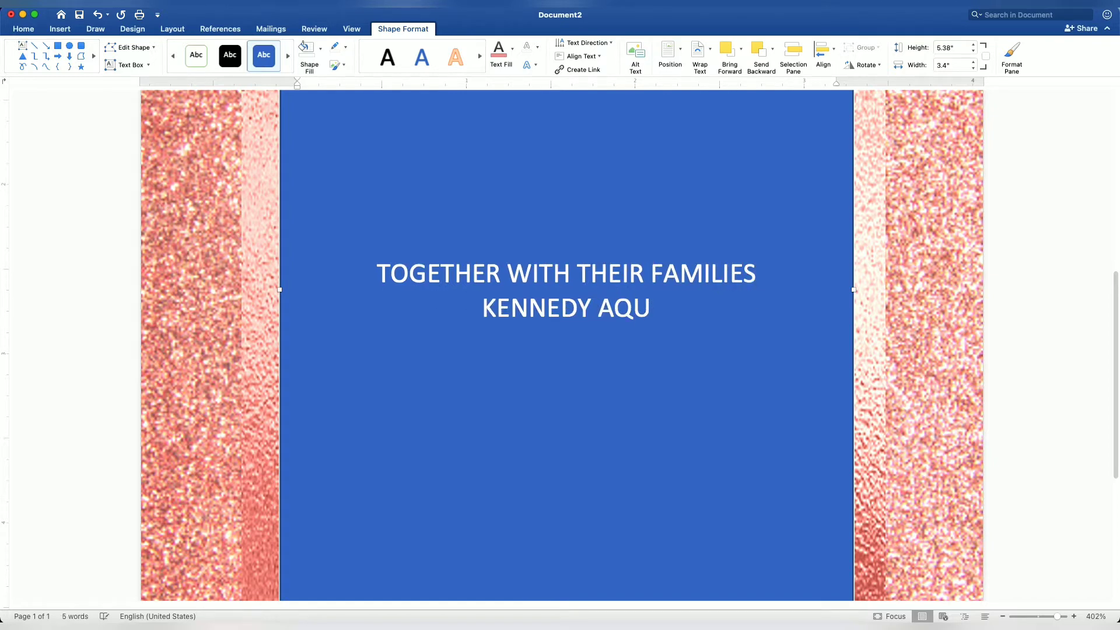
type("INO")
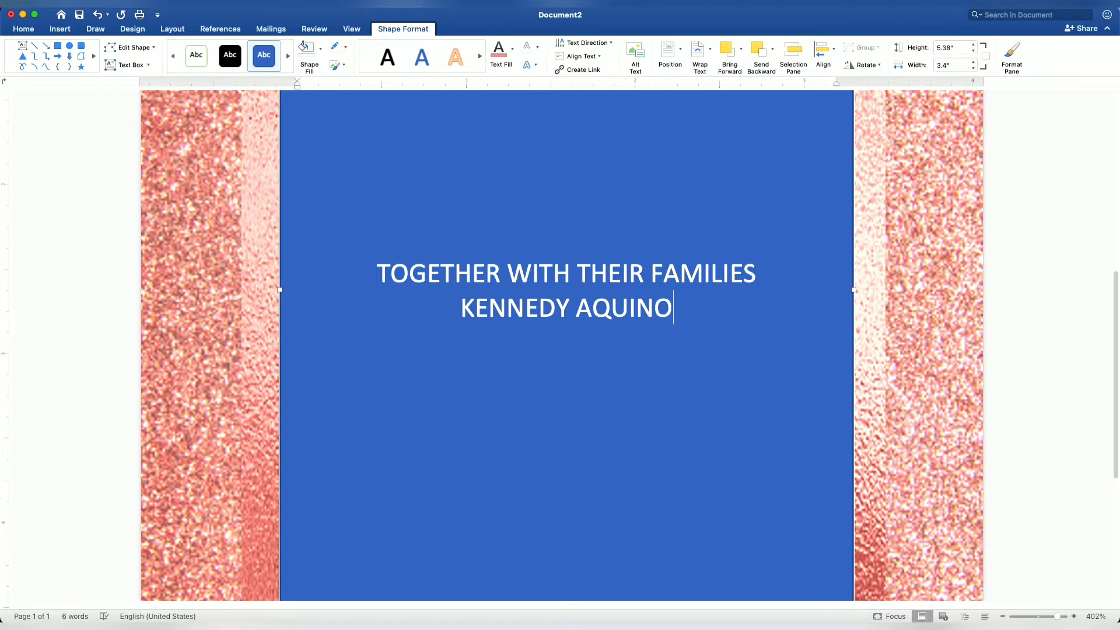
- Add a blank line after FAMILIES, then 'and' and the second partner's name below the first
left_click(763, 272)
key("Return")
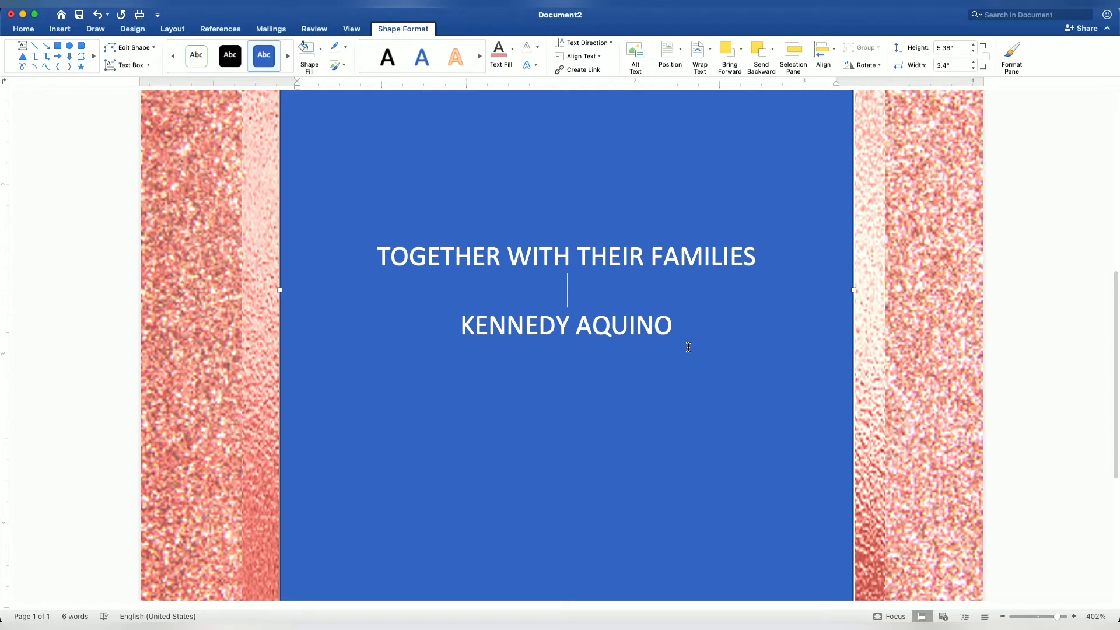
scroll(688, 344, "down", 1)
left_click(686, 317)
key("Return")
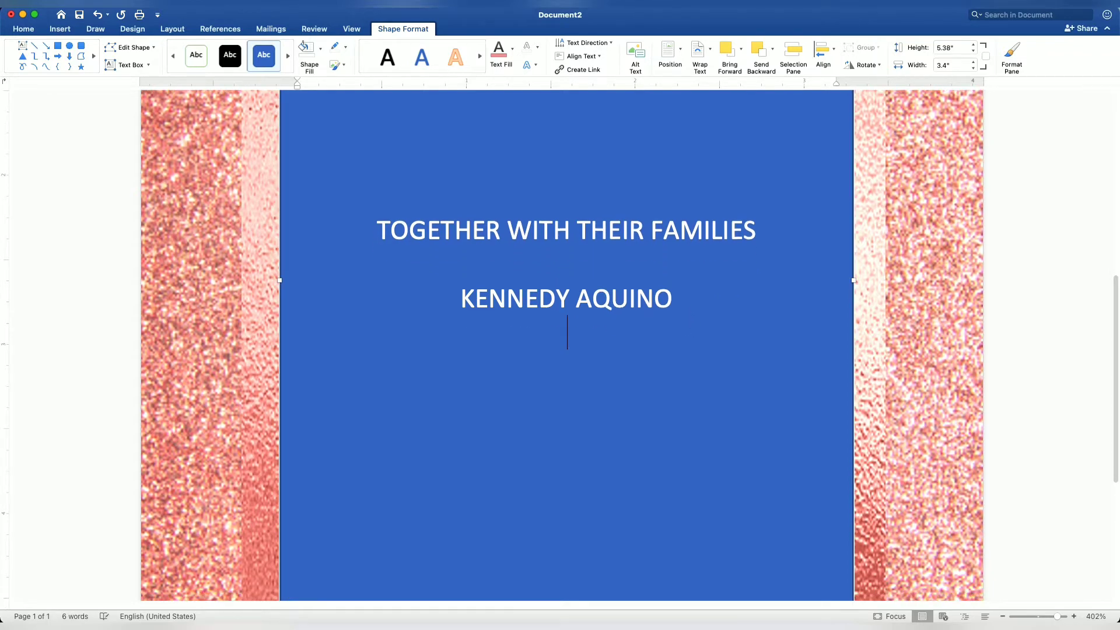
type("and")
key("Return")
type("C")
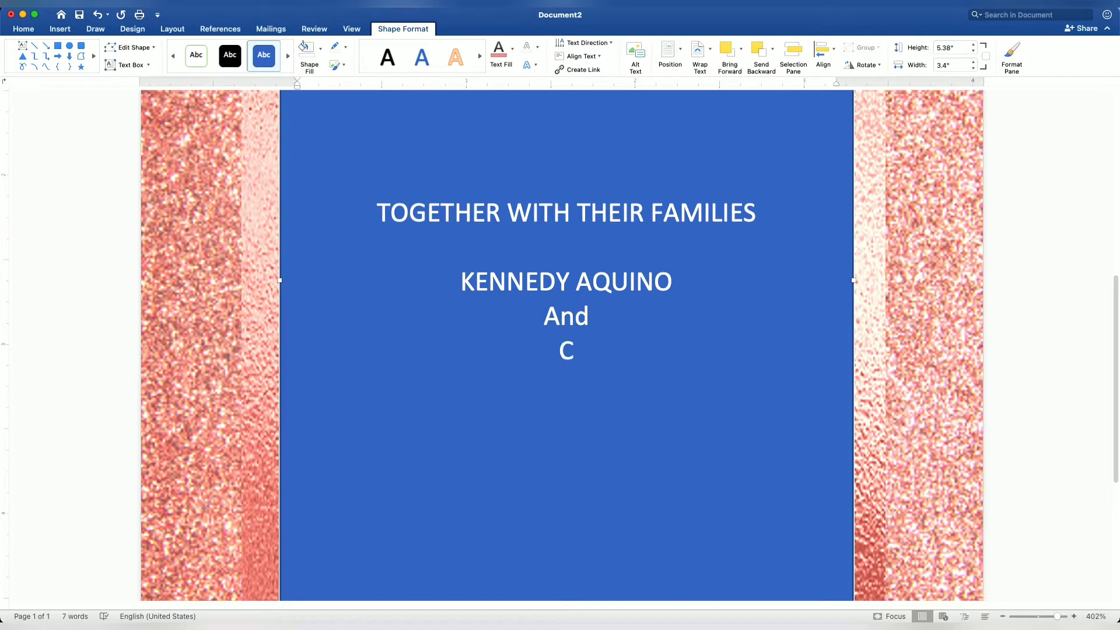
type("ASSY SORIANO")
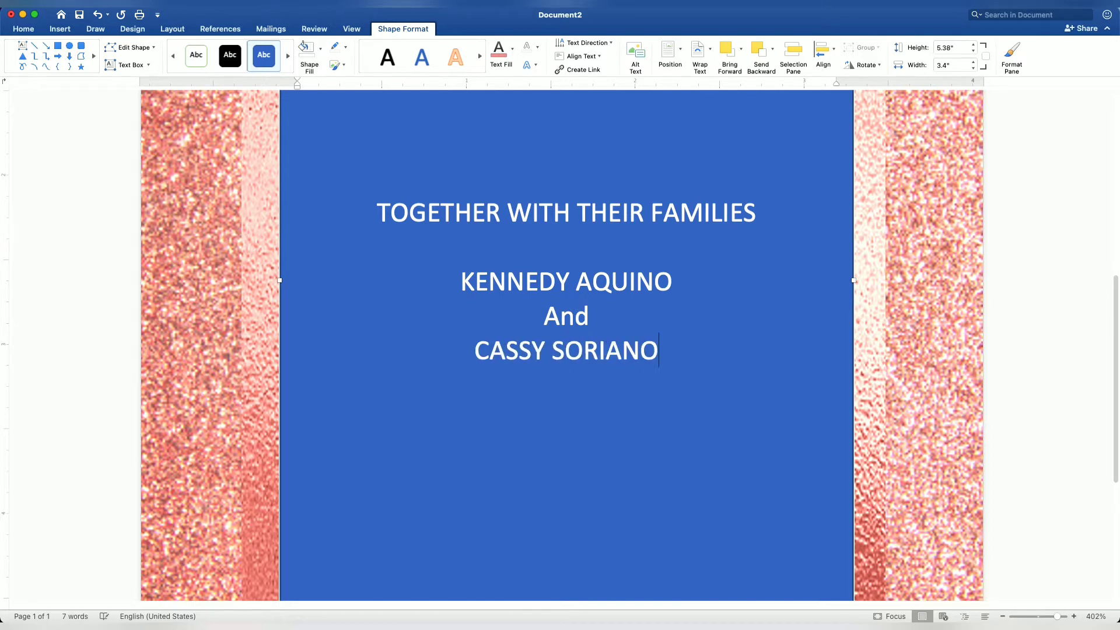
- Change 'And' between the names to lowercase 'and'
left_click(560, 316)
key("BackSpace")
type("A")
key("BackSpace")
type("a")
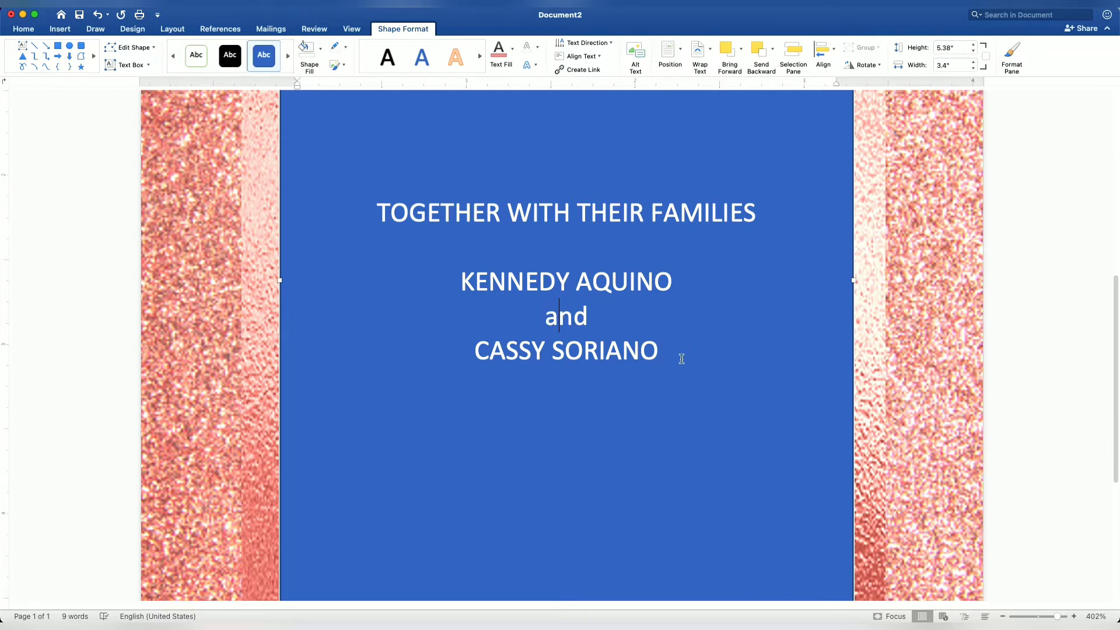
- After a blank line, add 'INVITE YOU TO THEIR' and a 'Wedding' title line
left_click(681, 358)
key("Return")
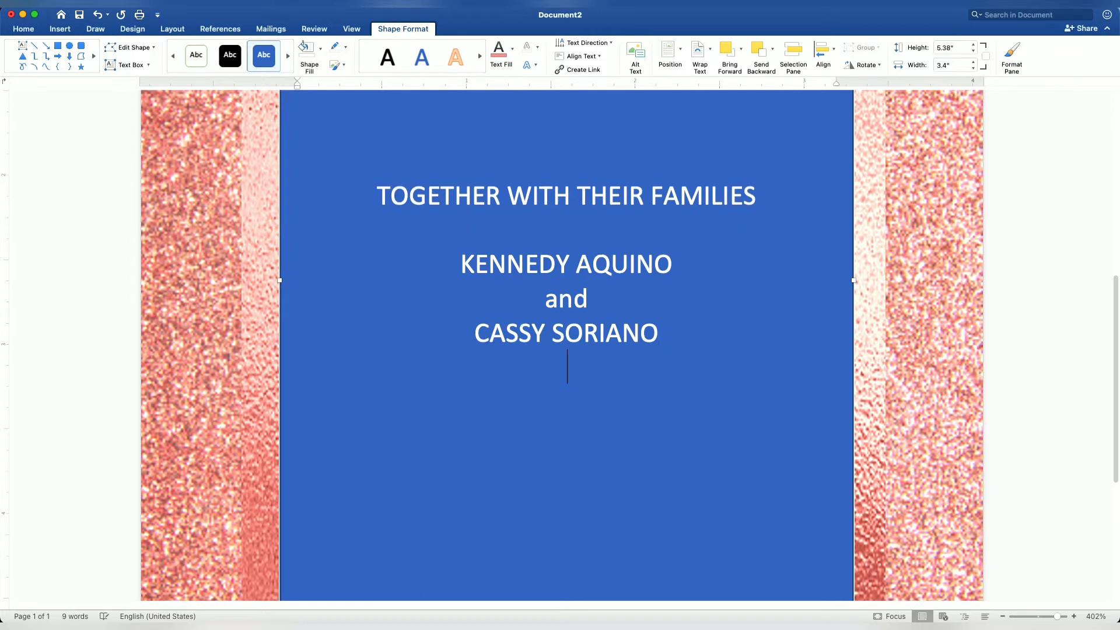
key("Return")
type("IN")
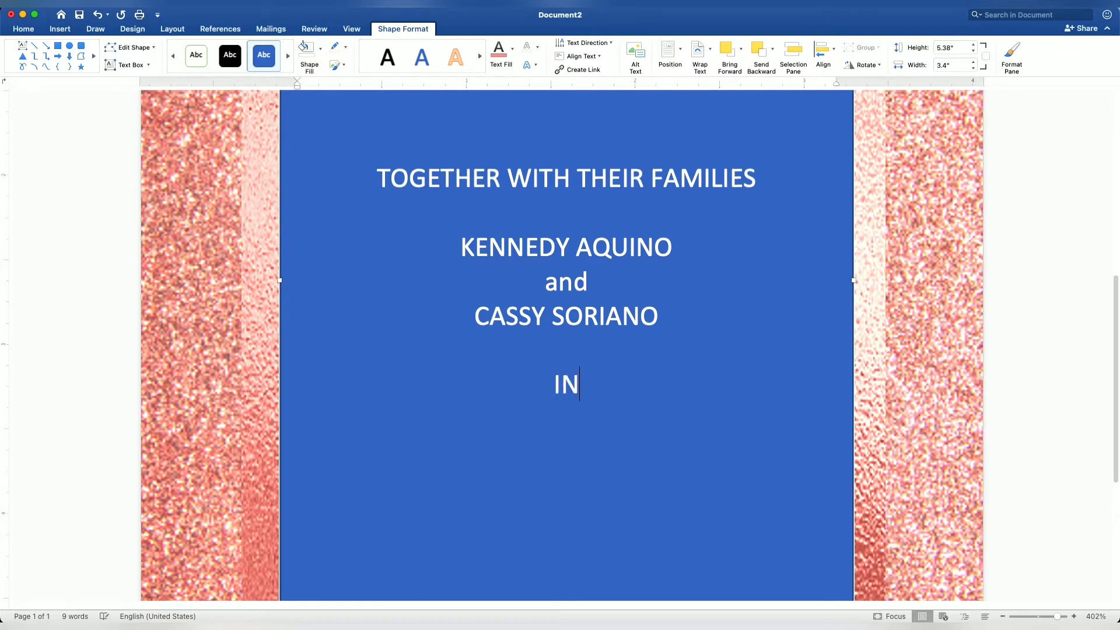
type("VITE YOU ")
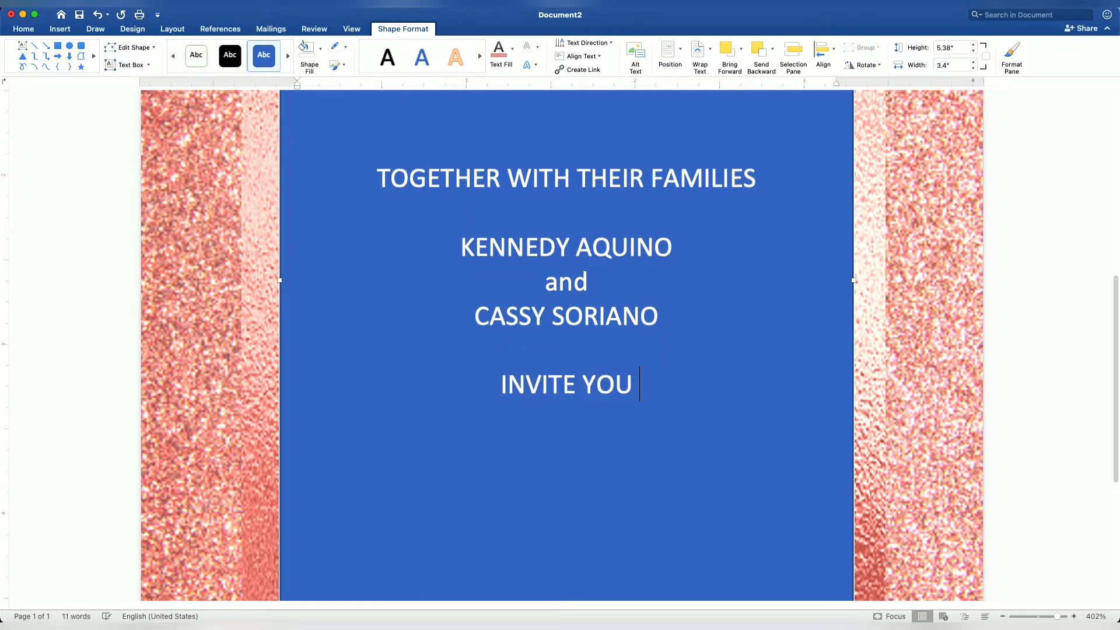
type("TO THEI")
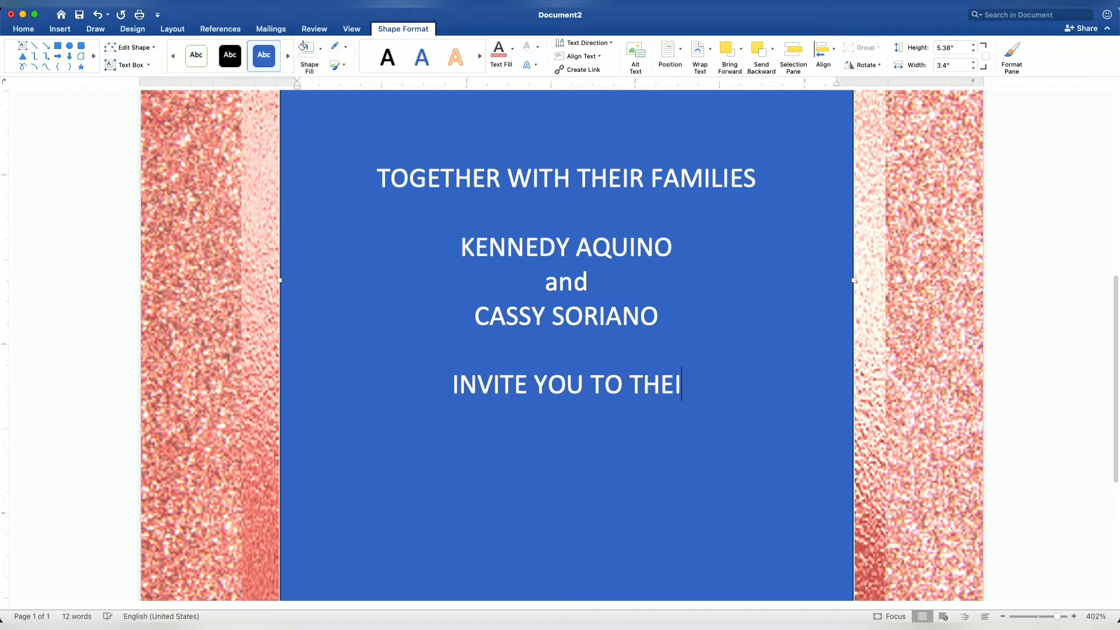
type("R")
key("Return")
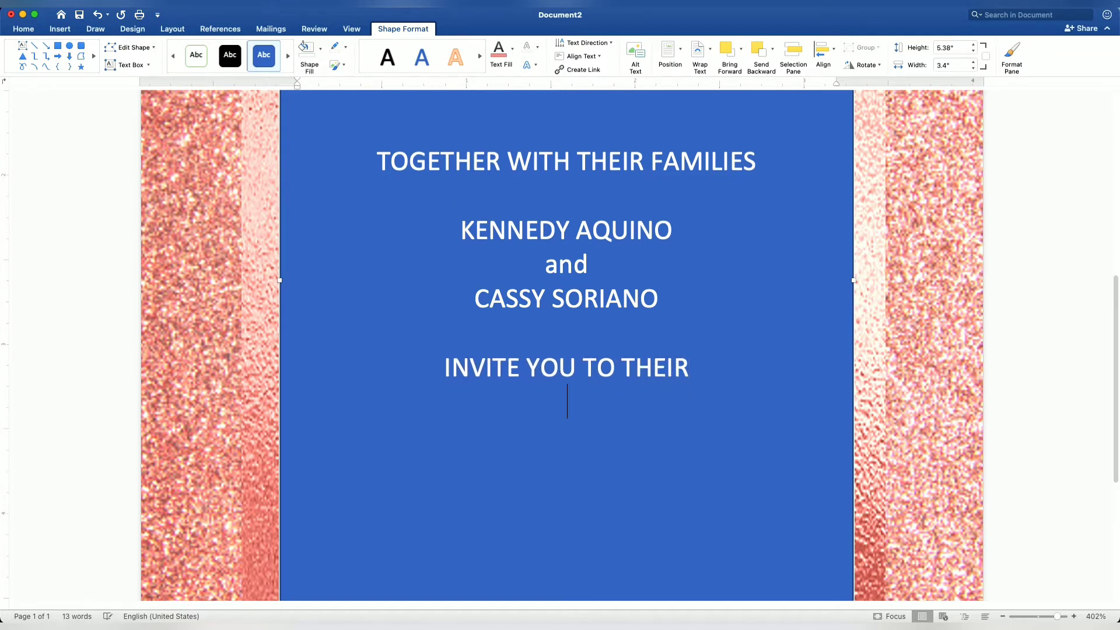
type("Wedd")
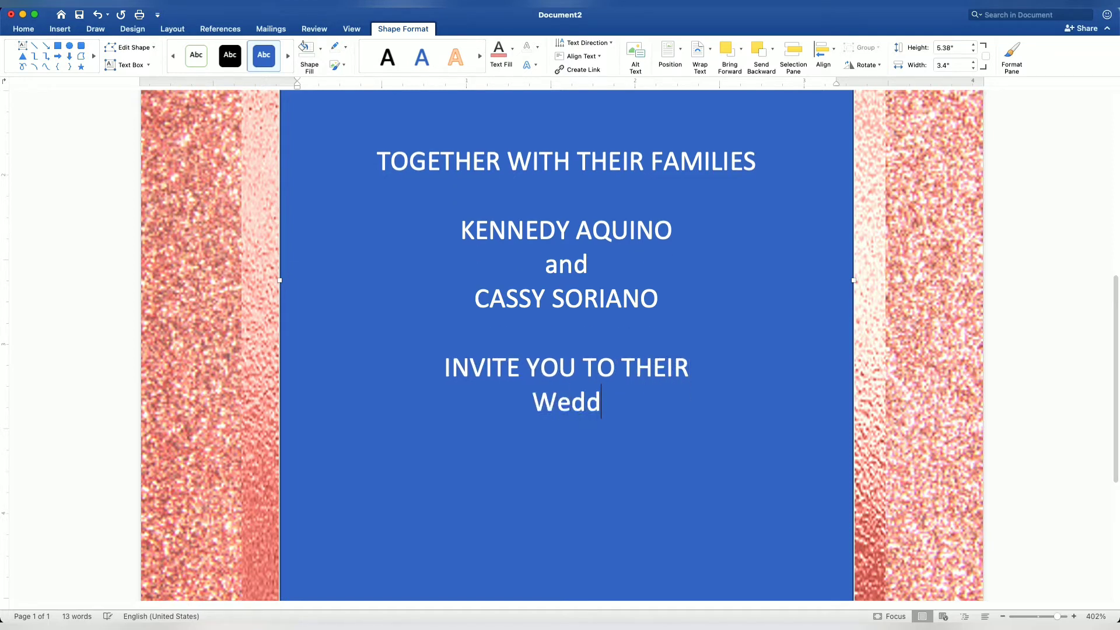
type("ing")
scroll(684, 358, "down", 2)
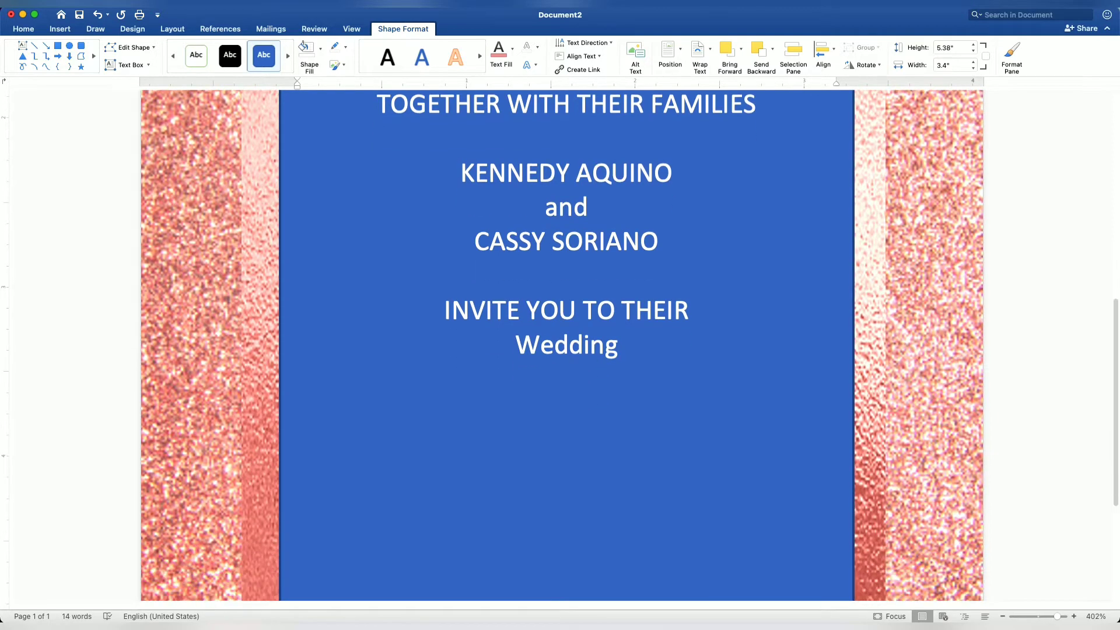
scroll(683, 358, "down", 2)
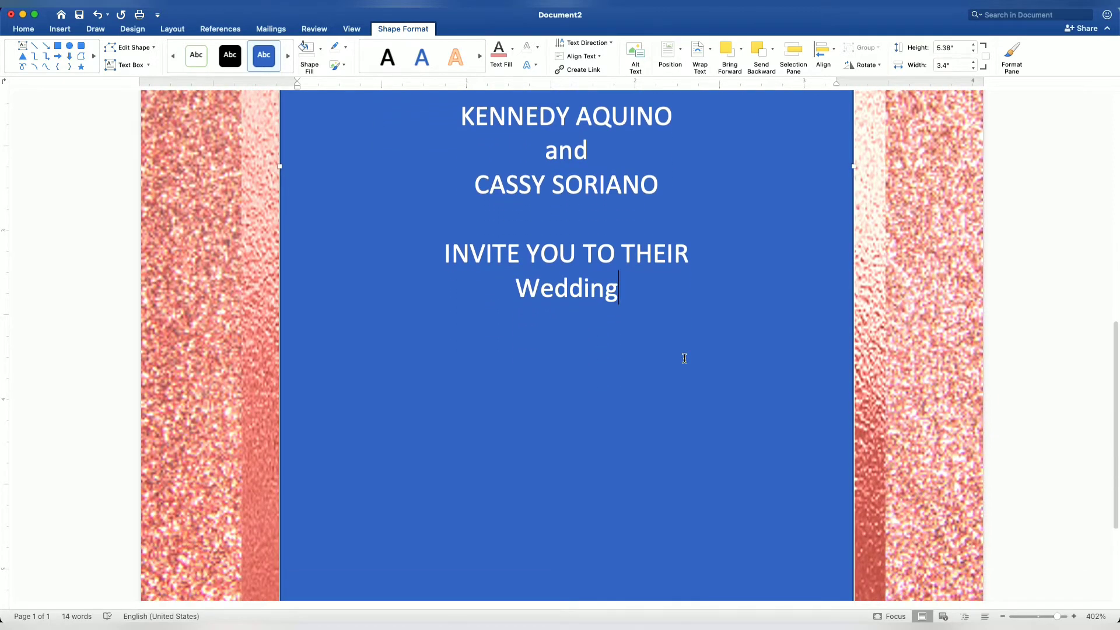
- Add 'SUNDAY, THE TWENTY THIRD OF MAY', 'TWO THOUSAND TWENTY-ONE' and 'AT 10 O'CLOCK IN THE MORNING'
key("Return")
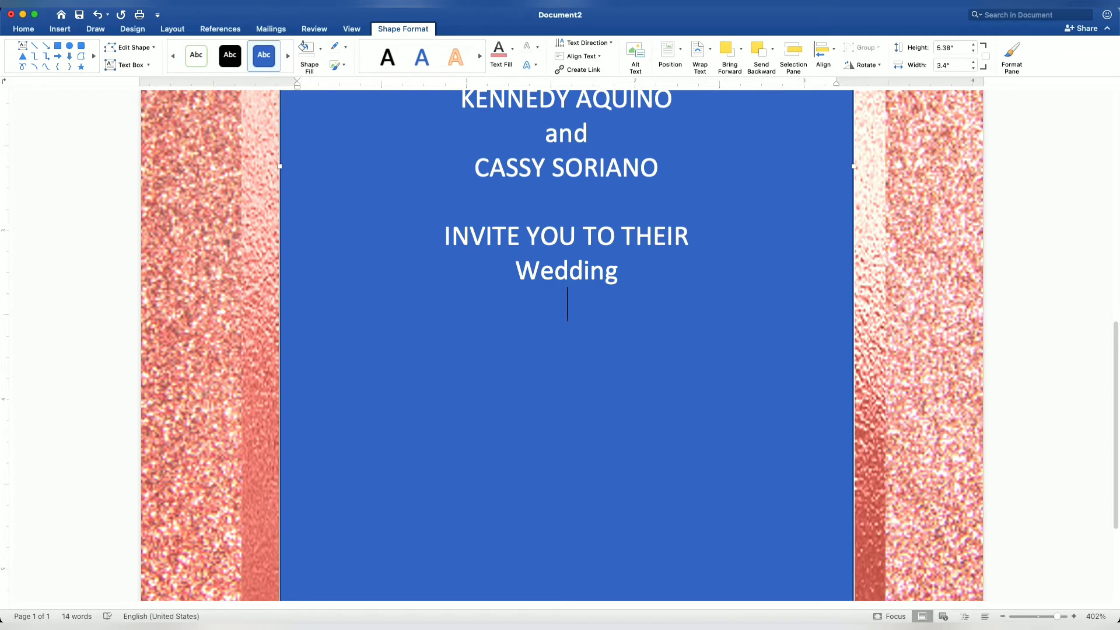
type("SUNDAY")
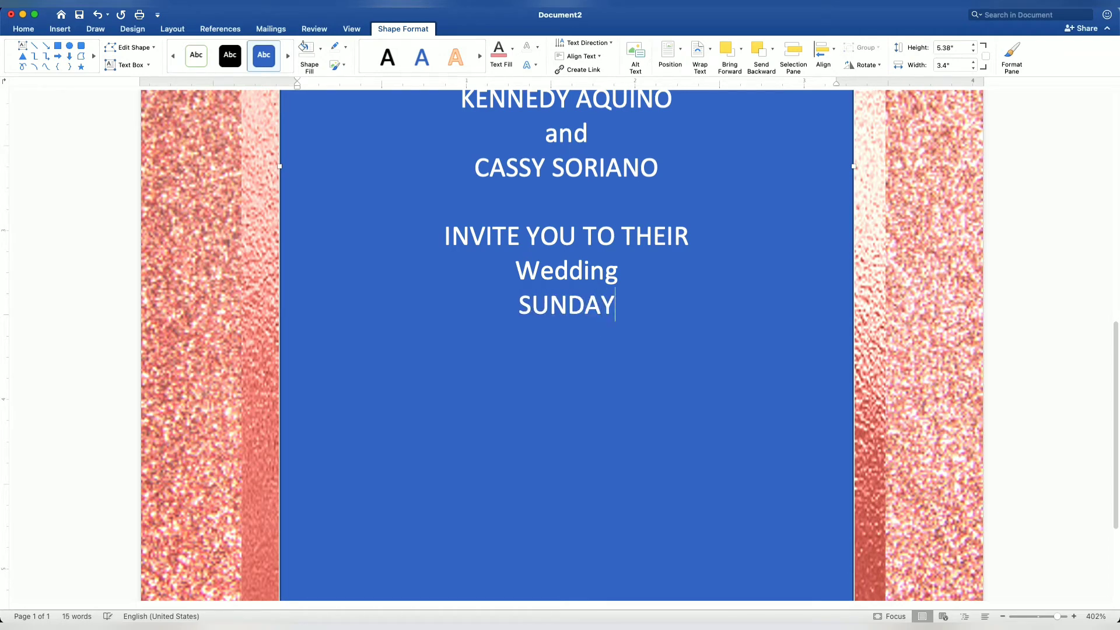
type(", THE")
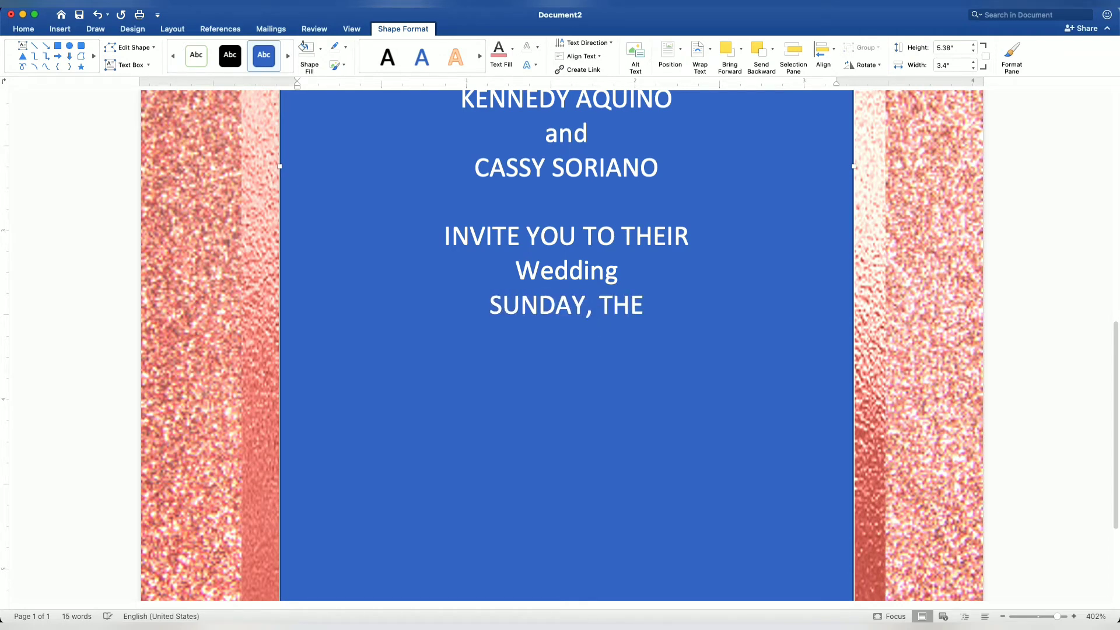
type(" TWENTY ")
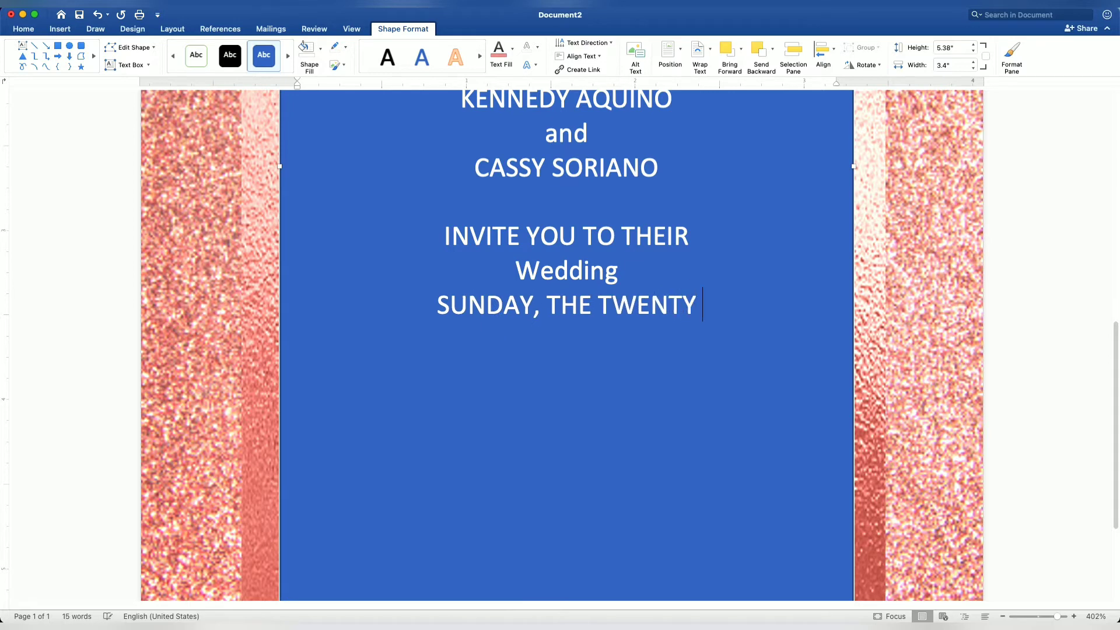
type("THIRD OF MA")
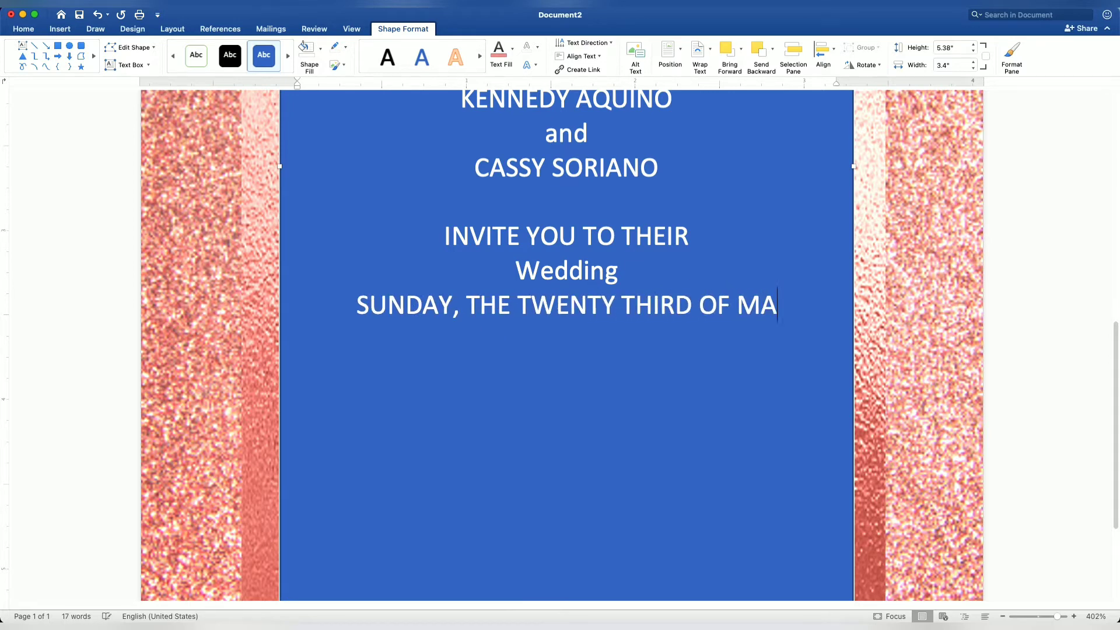
type("Y")
key("Return")
type("T")
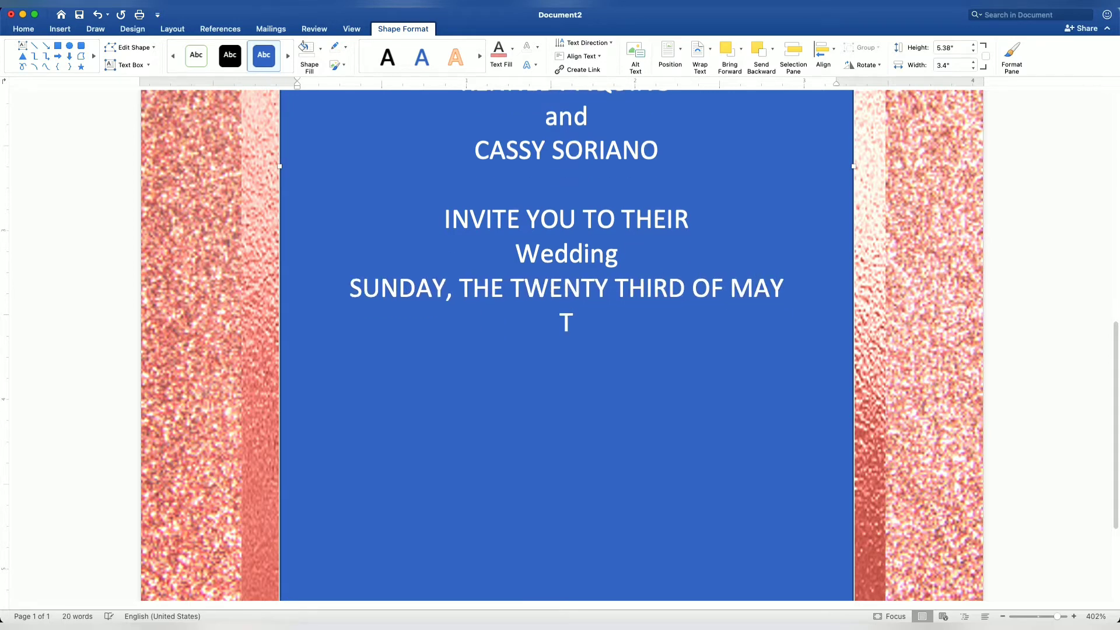
type("WO THOUSAN")
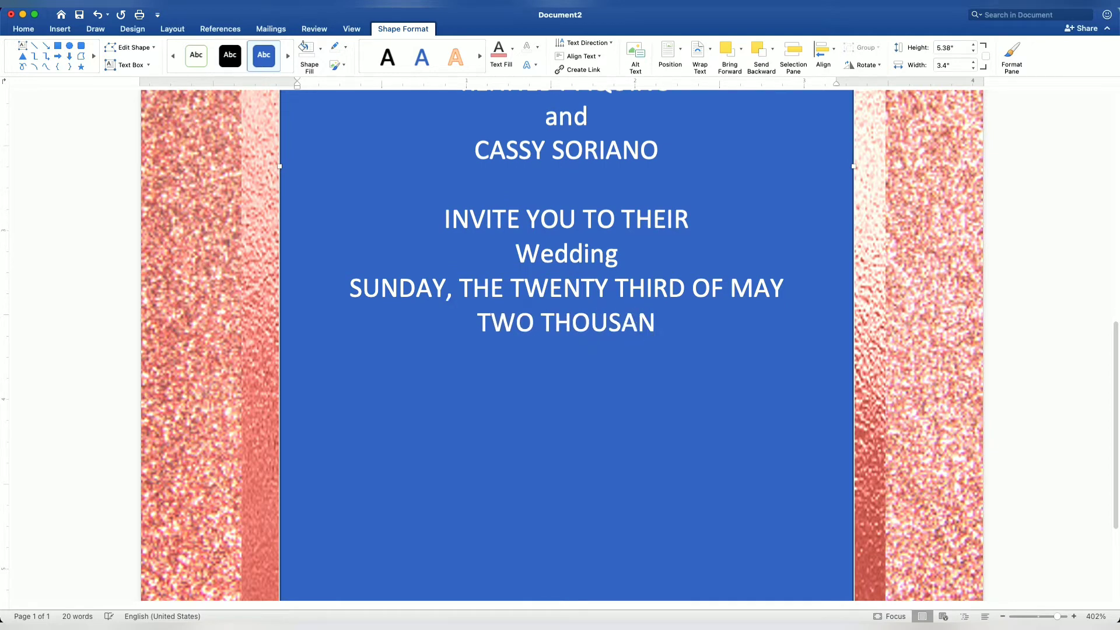
type("D TWEN")
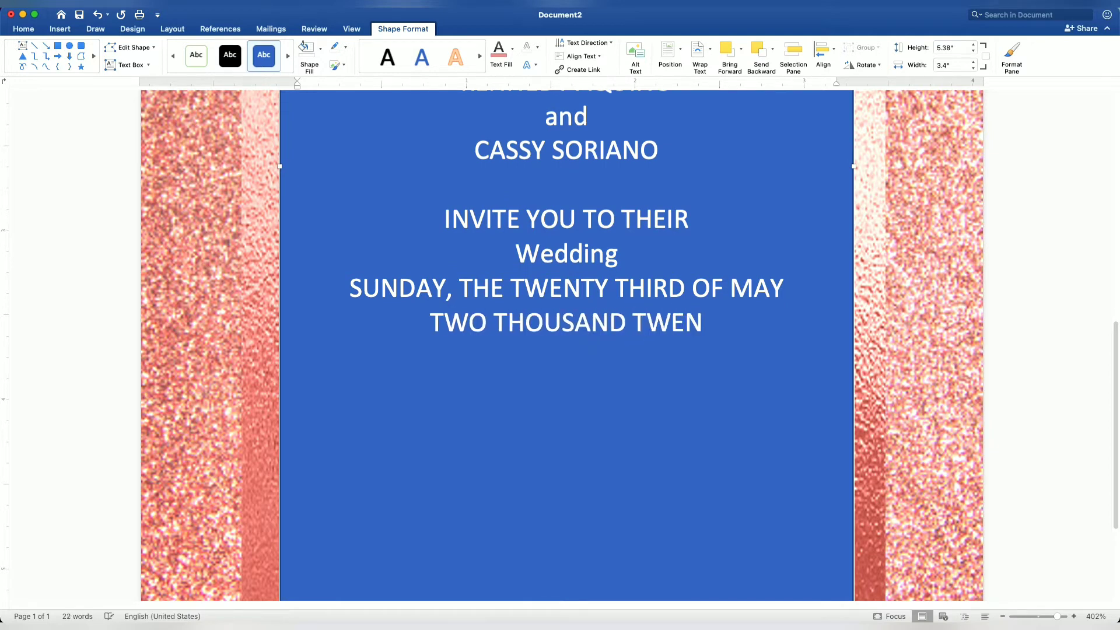
type("TY-ONE")
key("Return")
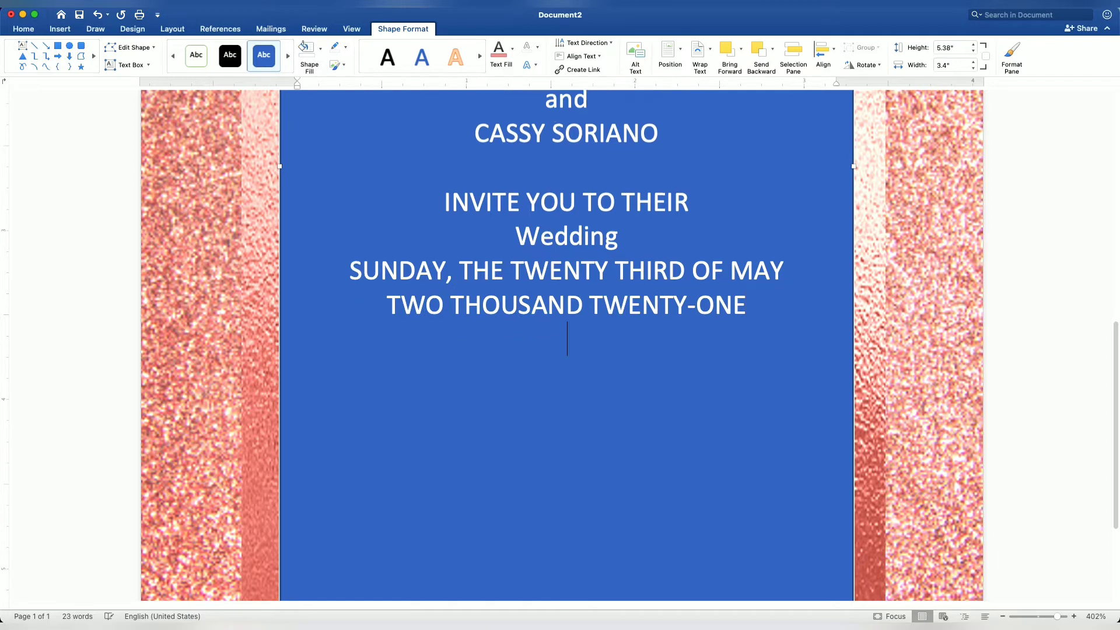
type("AT")
type(" 10 O'CL")
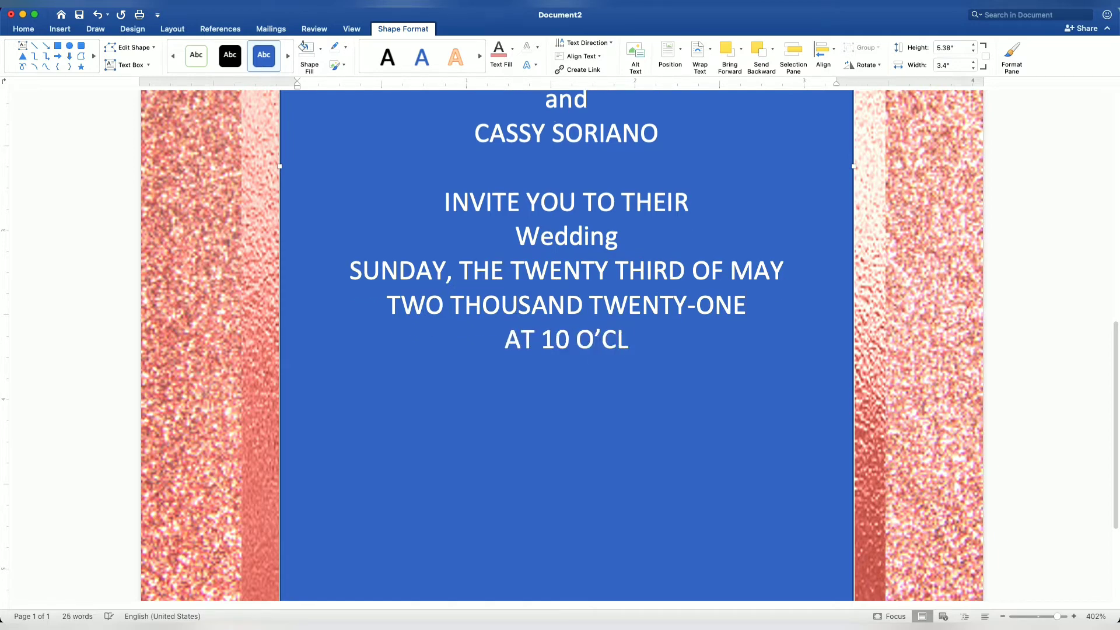
type("OCK INT")
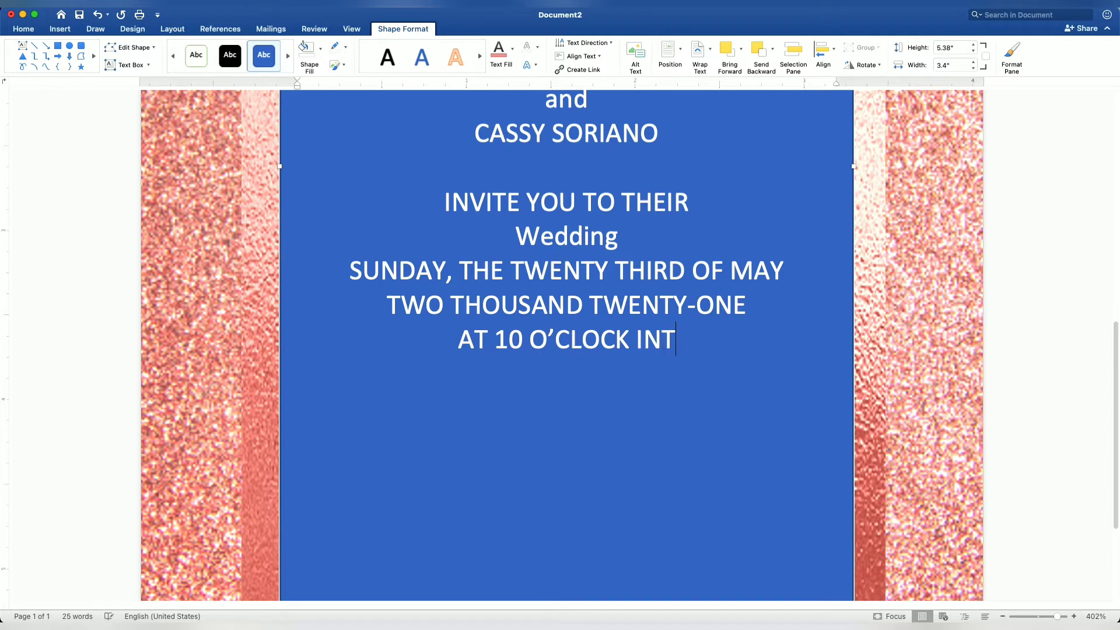
key("BackSpace")
type("THE MORN")
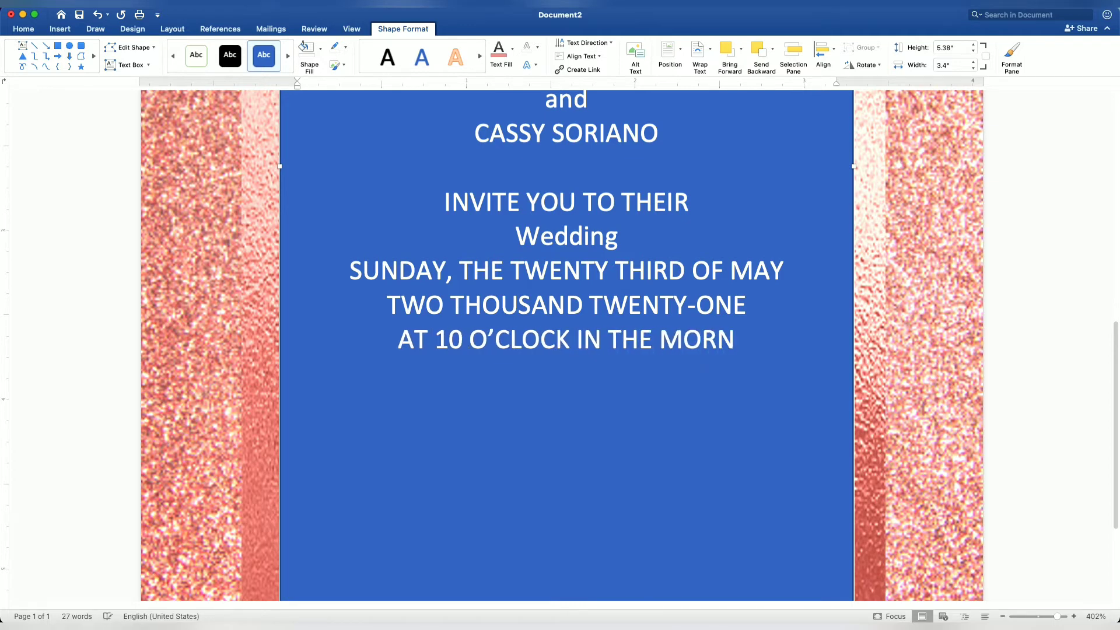
type("ING")
- After a blank line, add 'SAN GABRIEL PARISH CHURCH' and 'DAGUPAN CITY' as venue lines
key("Return")
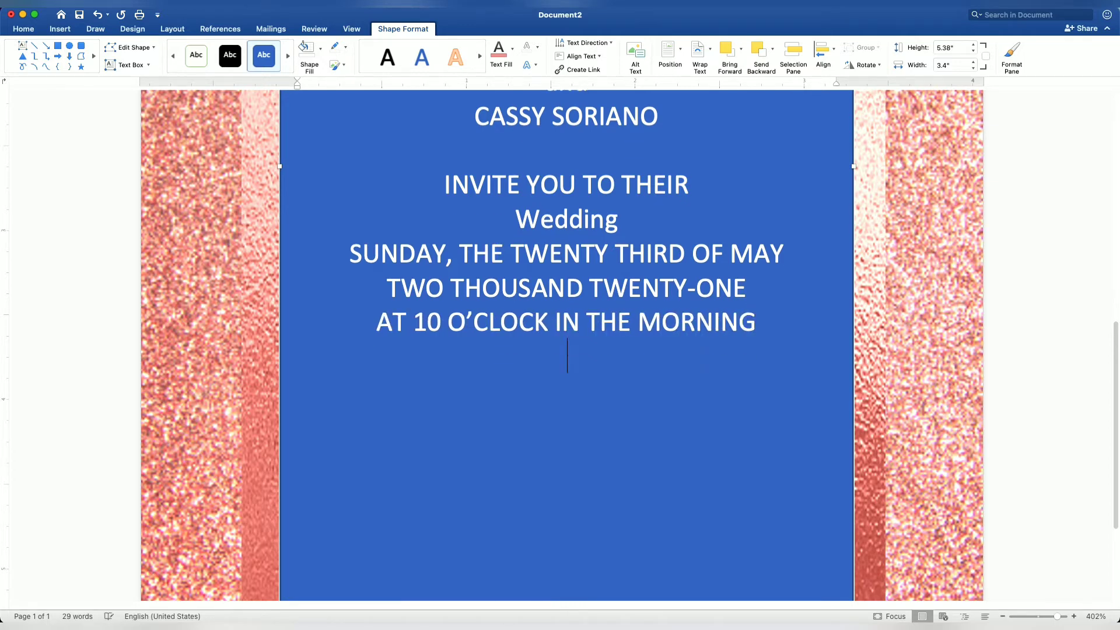
key("Return")
type("SAN GAB")
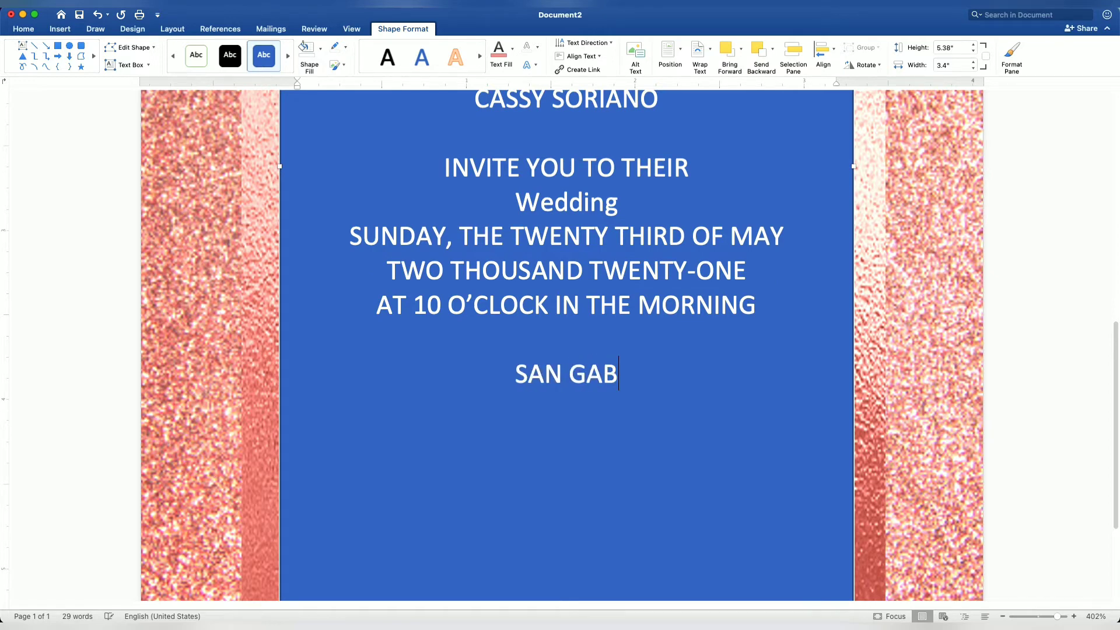
type("RIEL ")
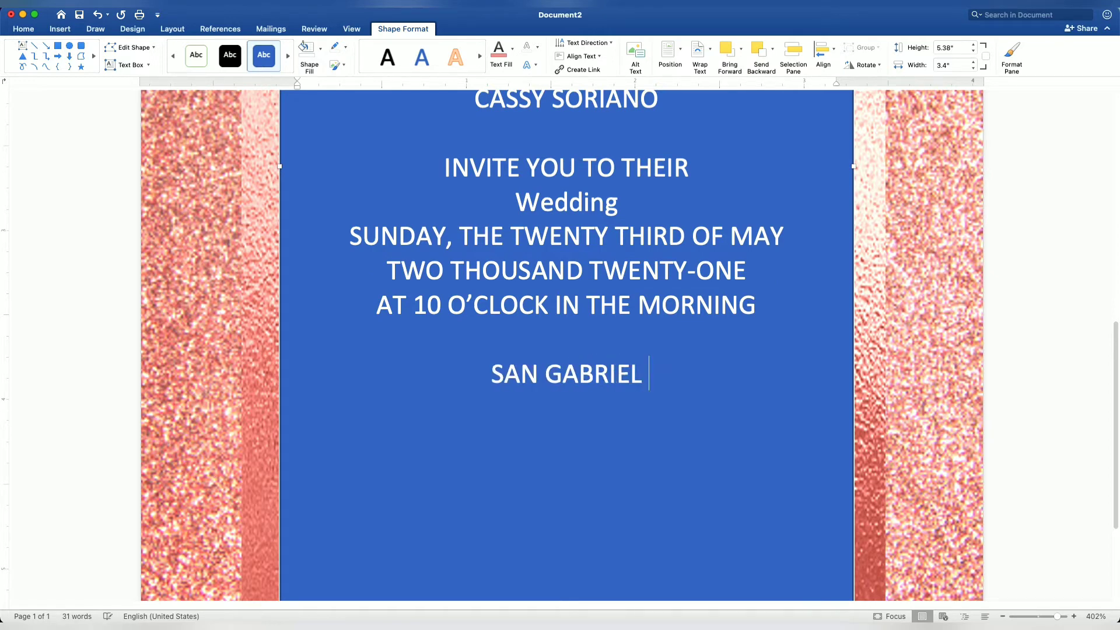
type("PARISH CHU")
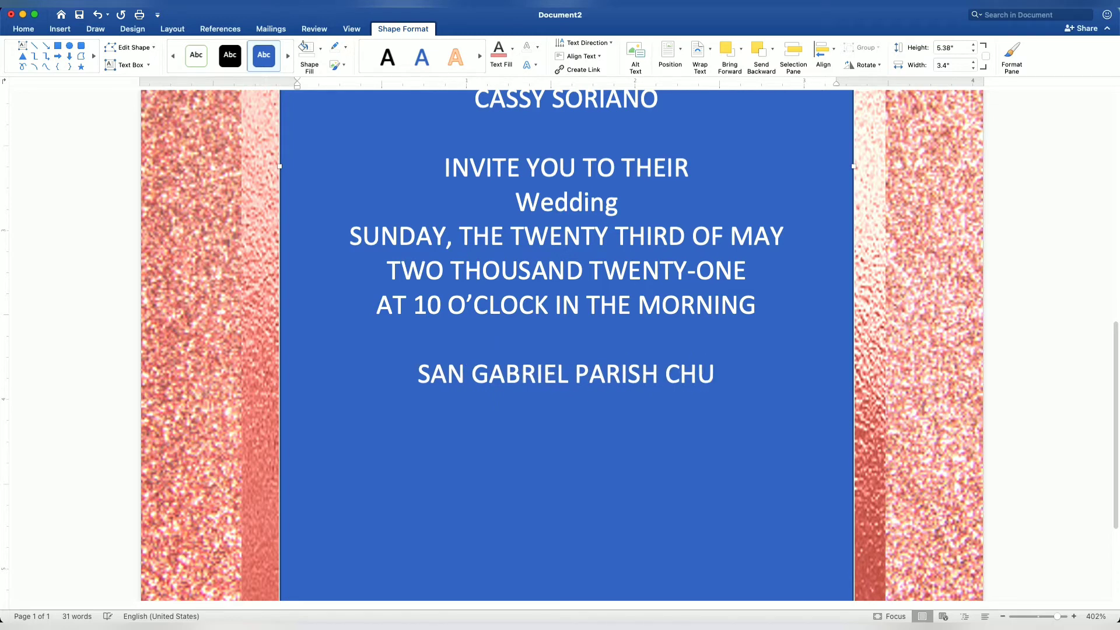
type("RCH")
key("Return")
type("DA")
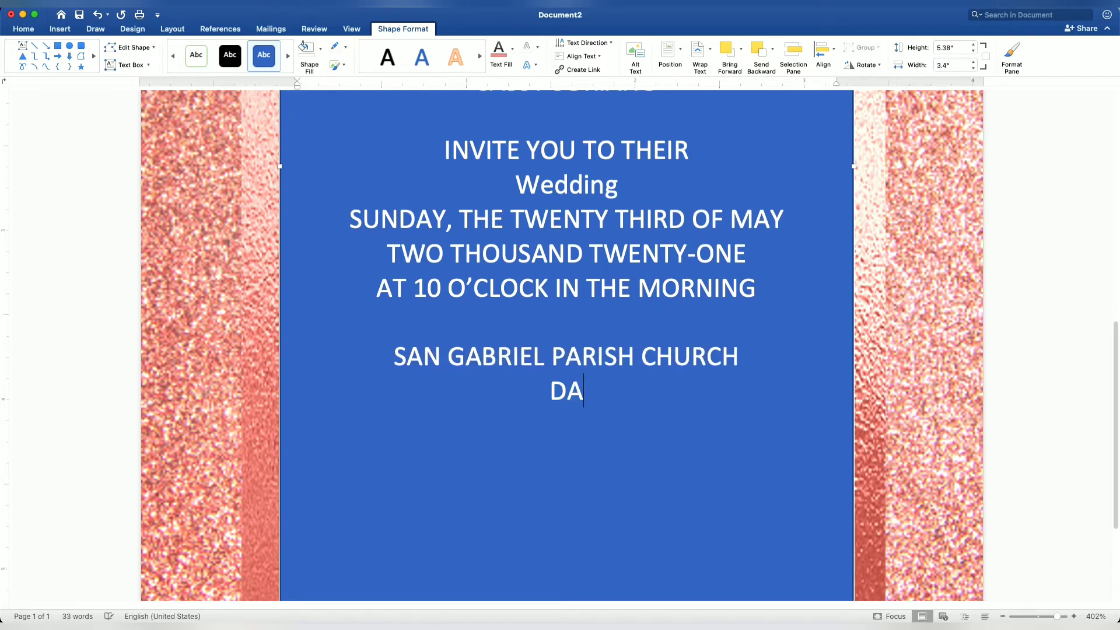
type("GUPAN CITY")
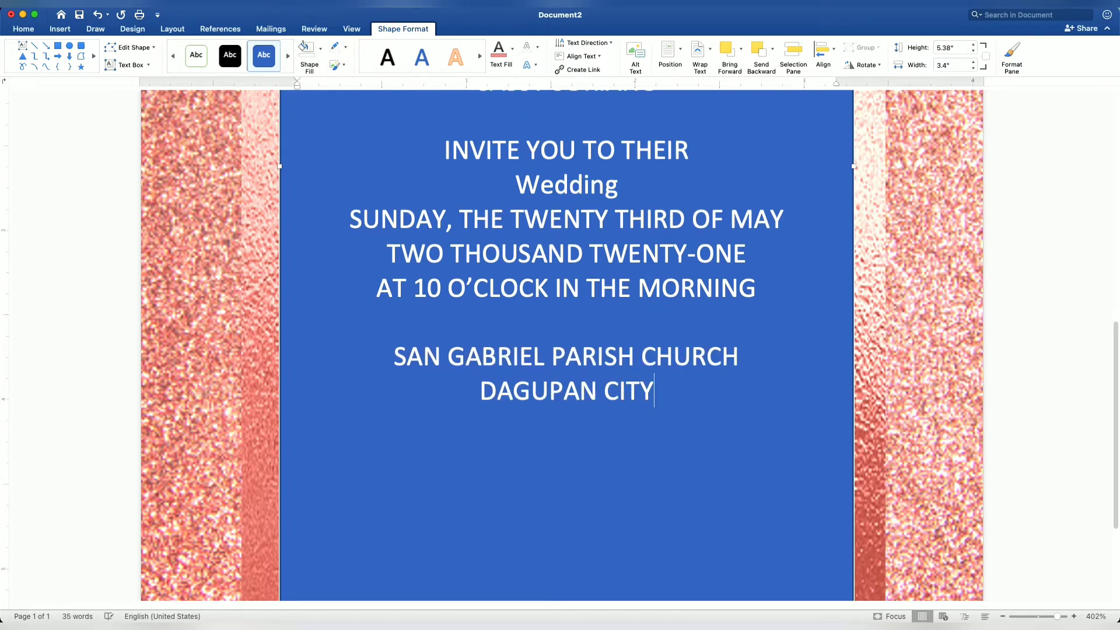
- Add a 'reception to follow' line, fixing the auto-capitalised R to lowercase
key("Return")
key("Return")
type("rec")
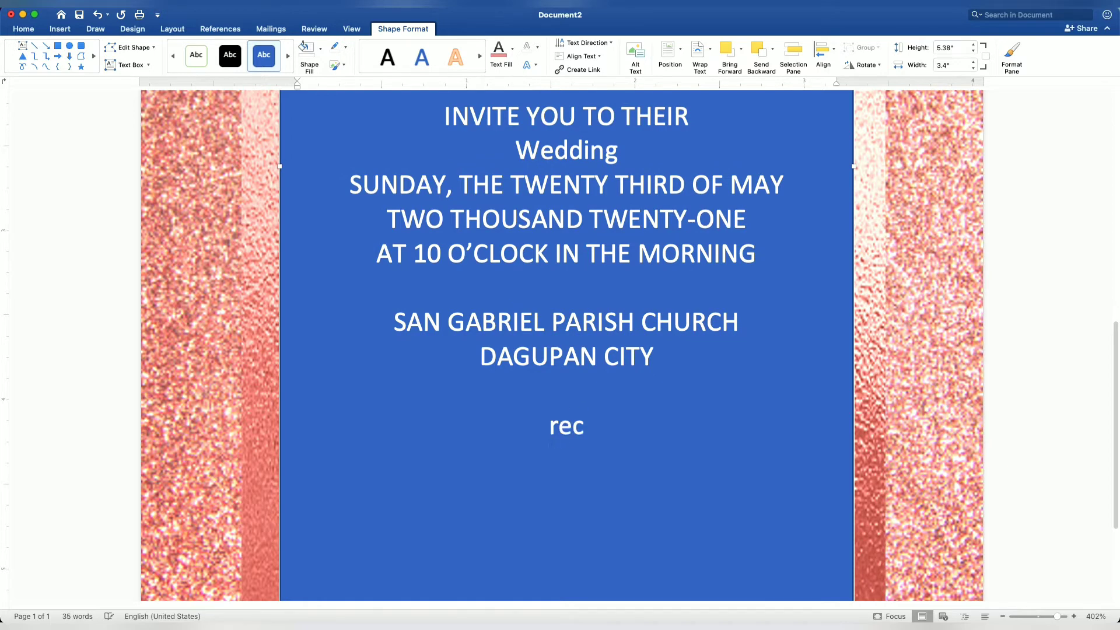
type("eption to ")
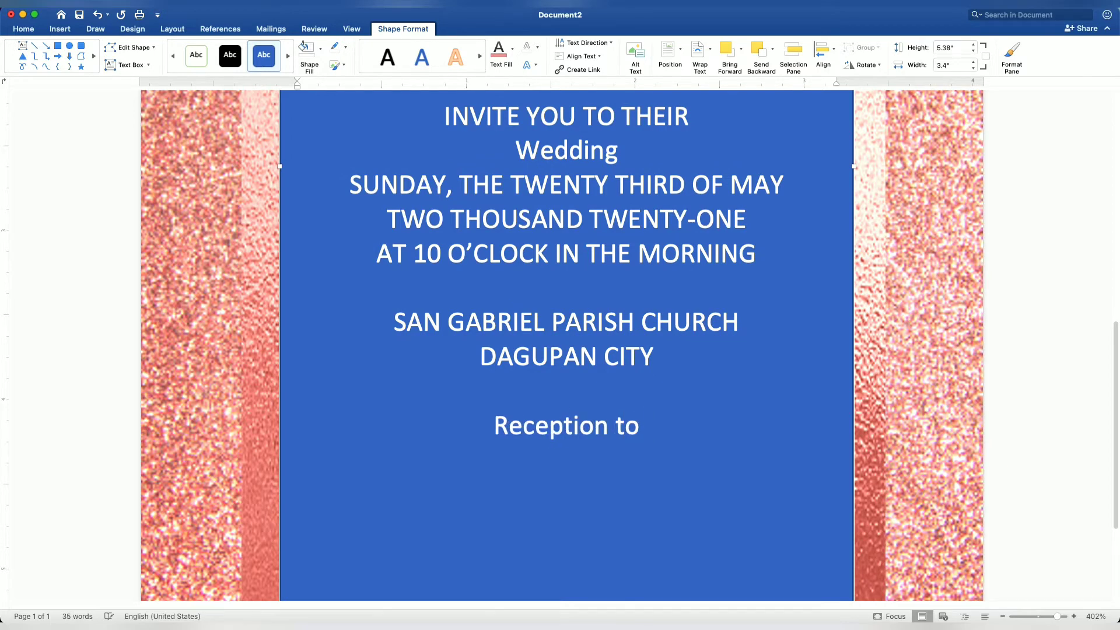
type("follow")
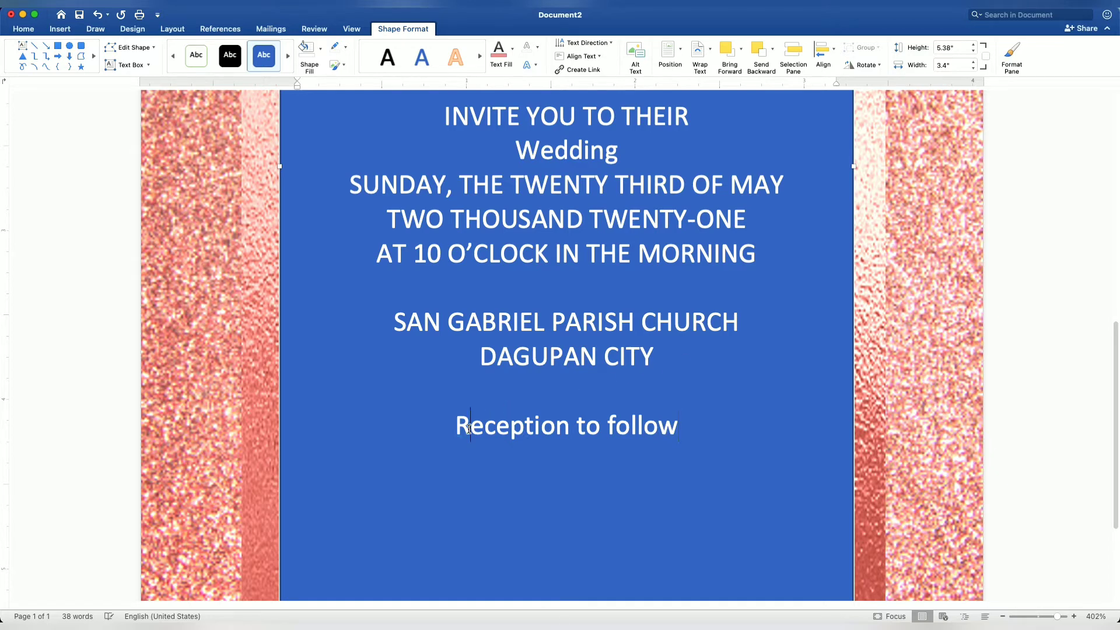
key("BackSpace")
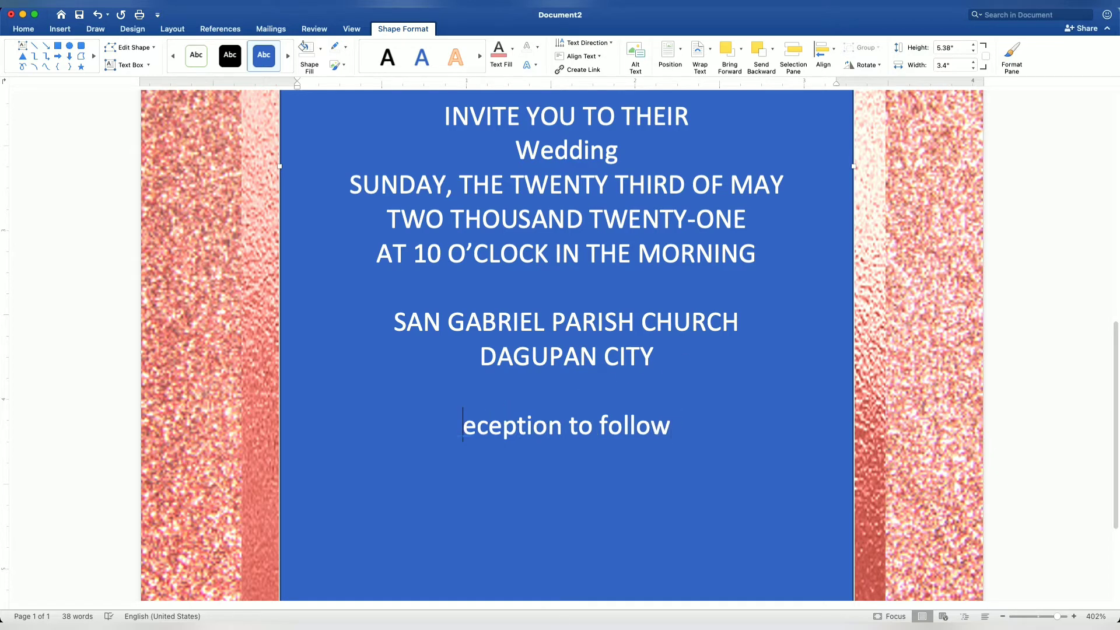
type("r")
left_click(670, 433)
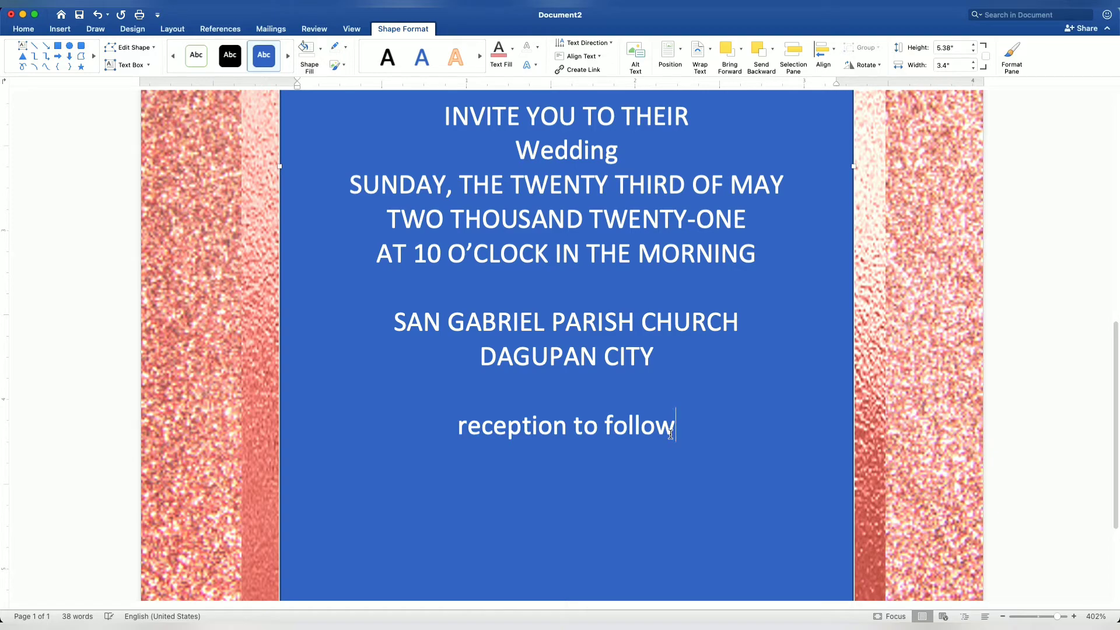
- Zoom out from 402% to about 168% to view the full invitation page
scroll(670, 434, "down", 3)
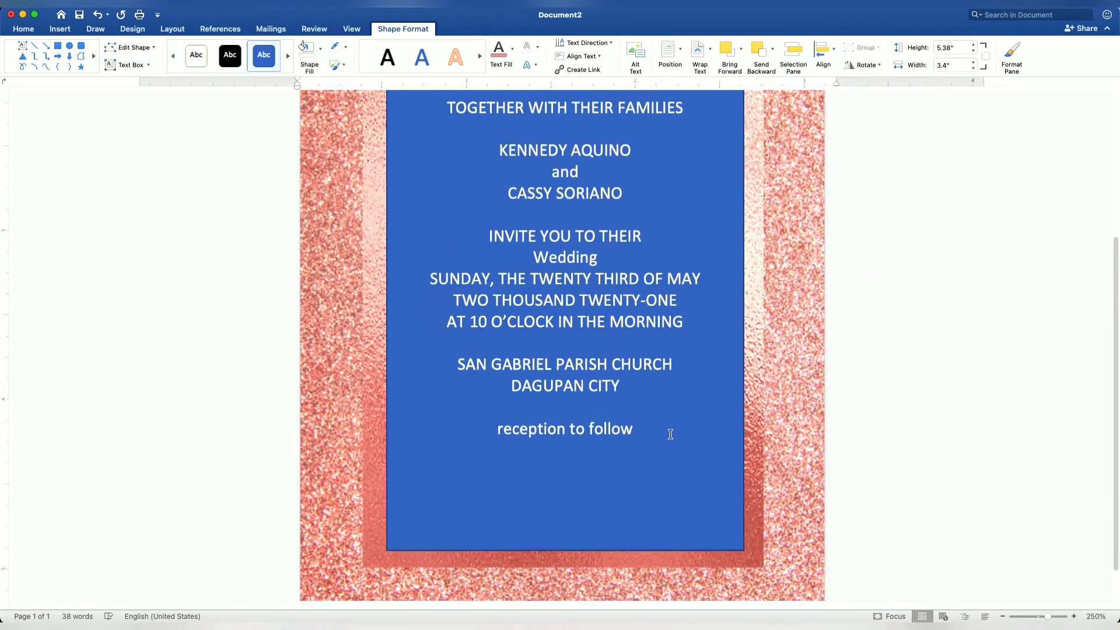
scroll(670, 433, "down", 2)
scroll(670, 433, "down", 1)
scroll(670, 433, "down", 1)
scroll(670, 434, "down", 1)
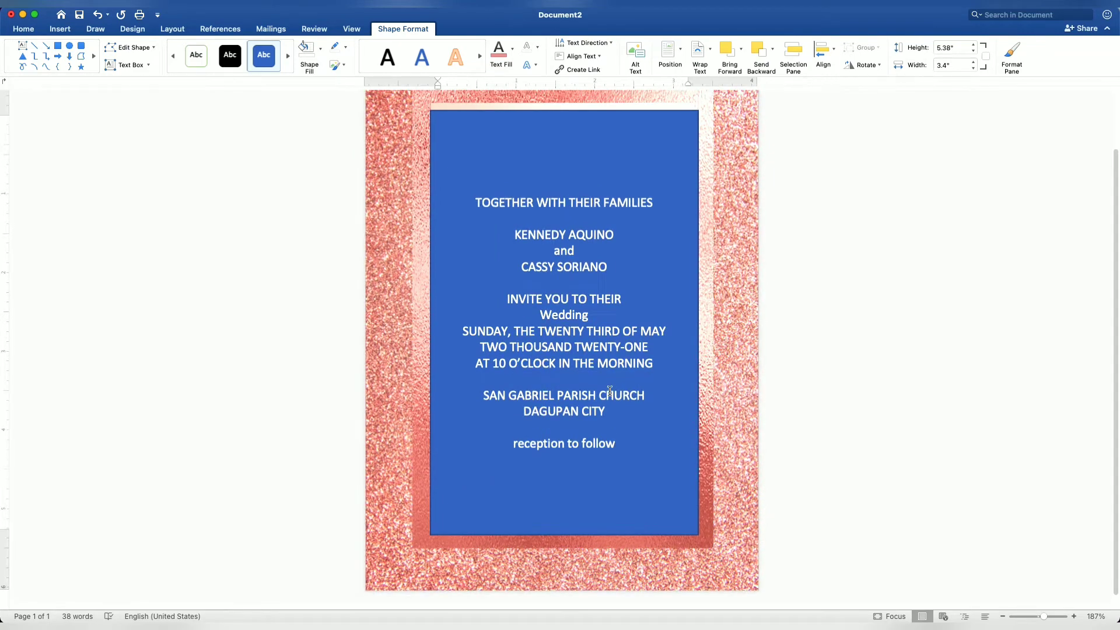
scroll(610, 422, "up", 1)
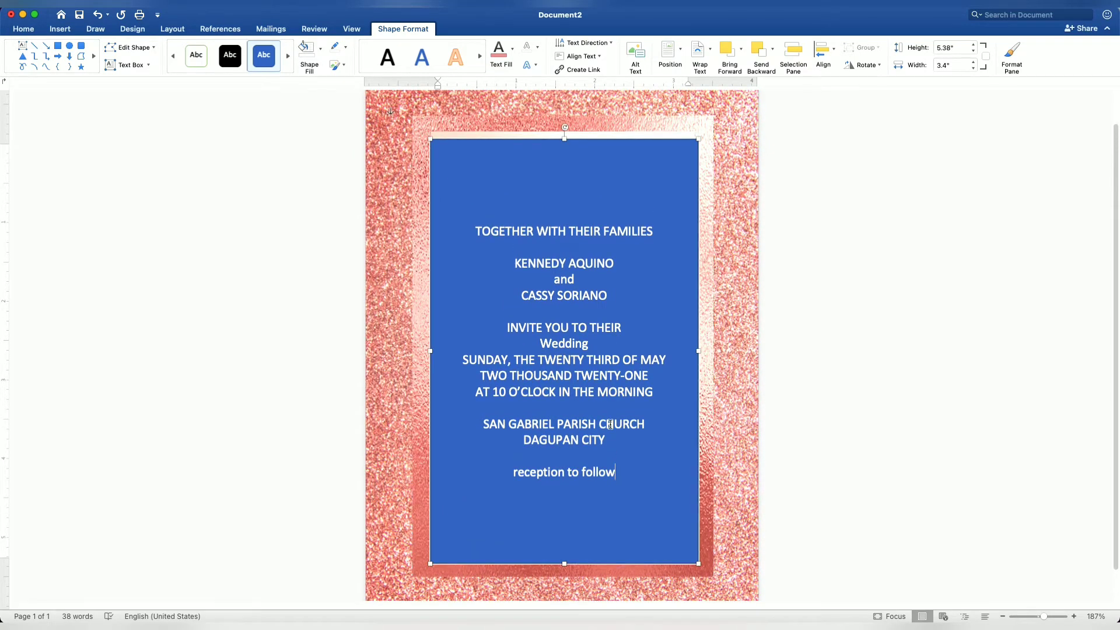
scroll(609, 424, "down", 2)
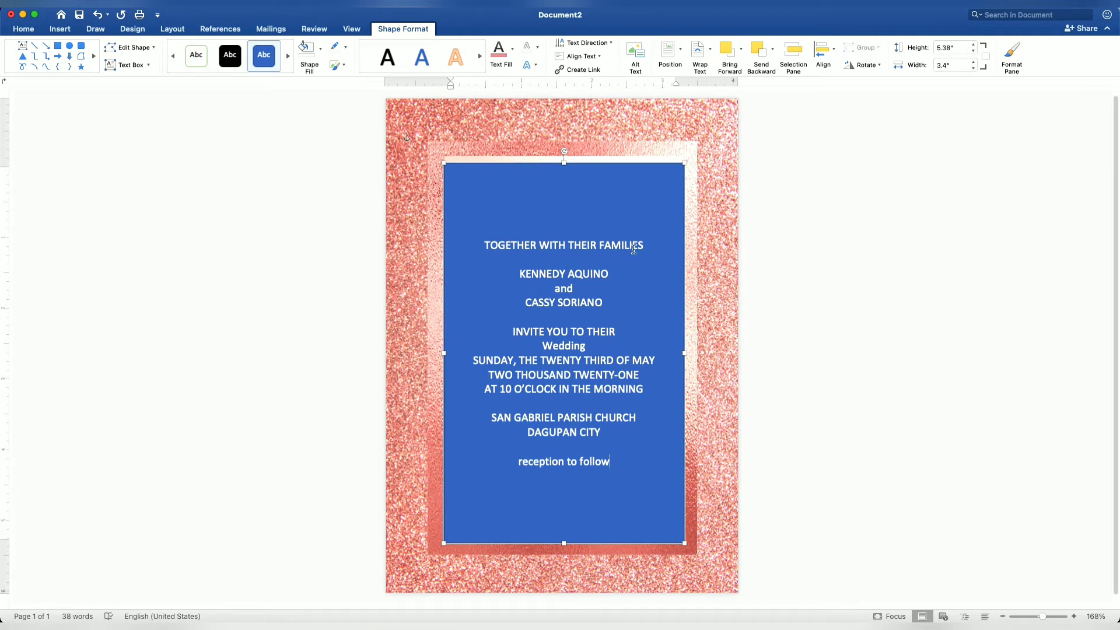
- Select the families line, INVITE YOU TO THEIR, and the date-through-city lines together
left_click_drag(646, 245, 506, 245)
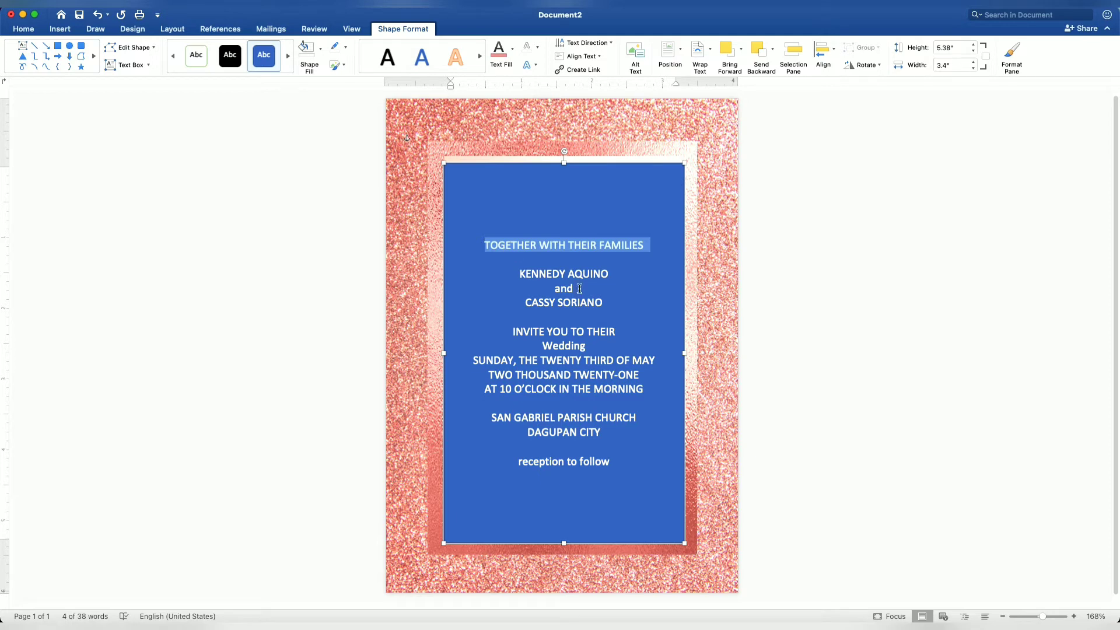
left_click_drag(612, 332, 523, 334)
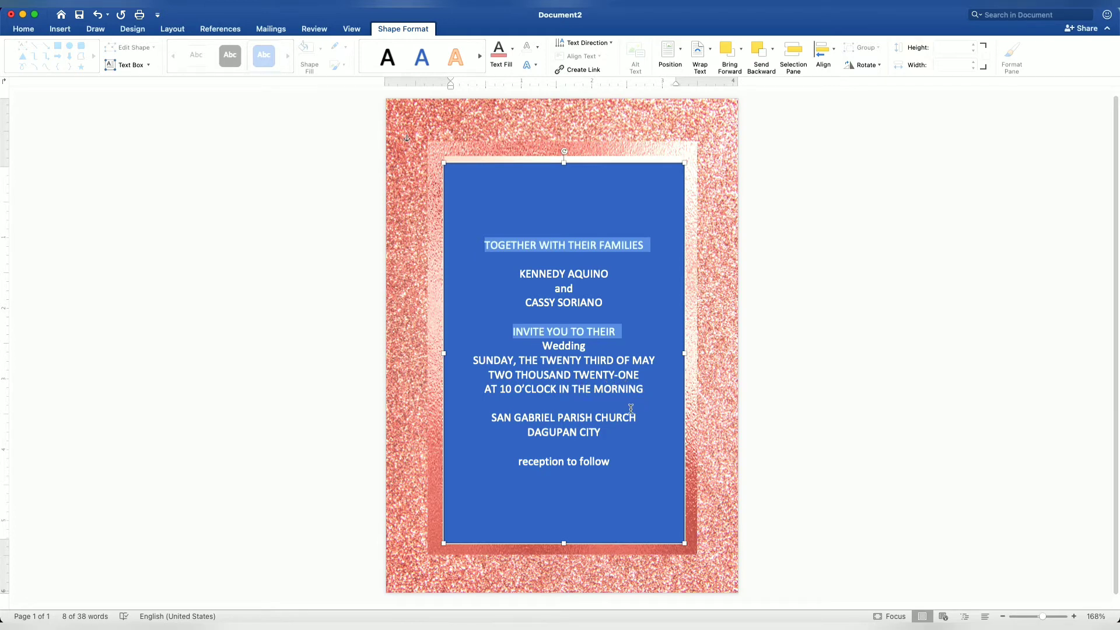
left_click_drag(603, 433, 480, 364)
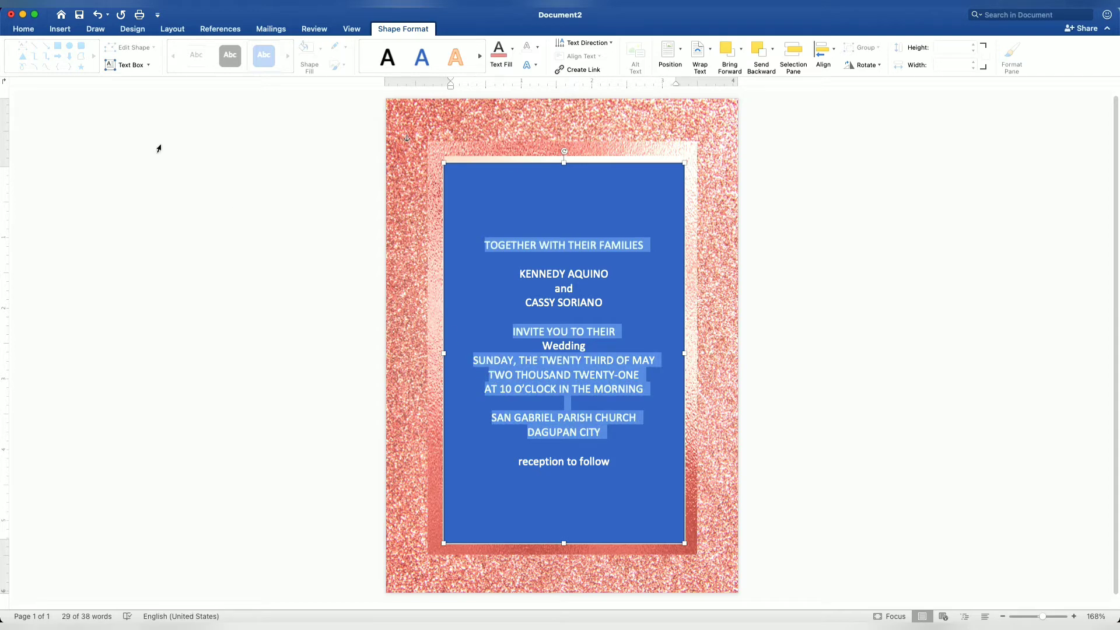
left_click(31, 33)
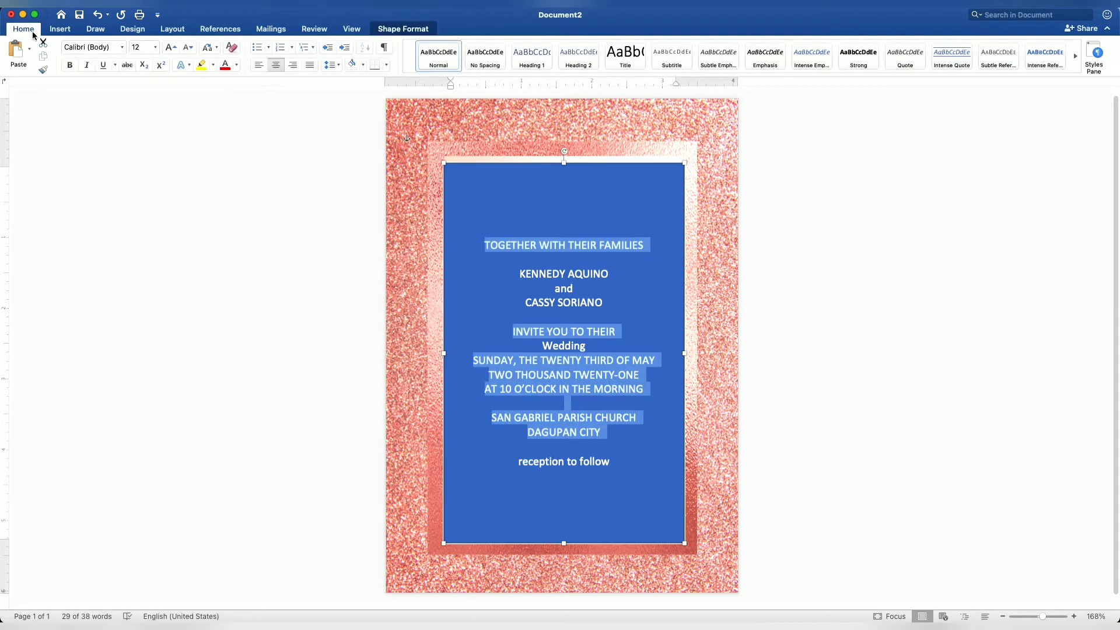
- Apply Times New Roman to the selected detail lines
left_click(123, 51)
mouse_move(113, 177)
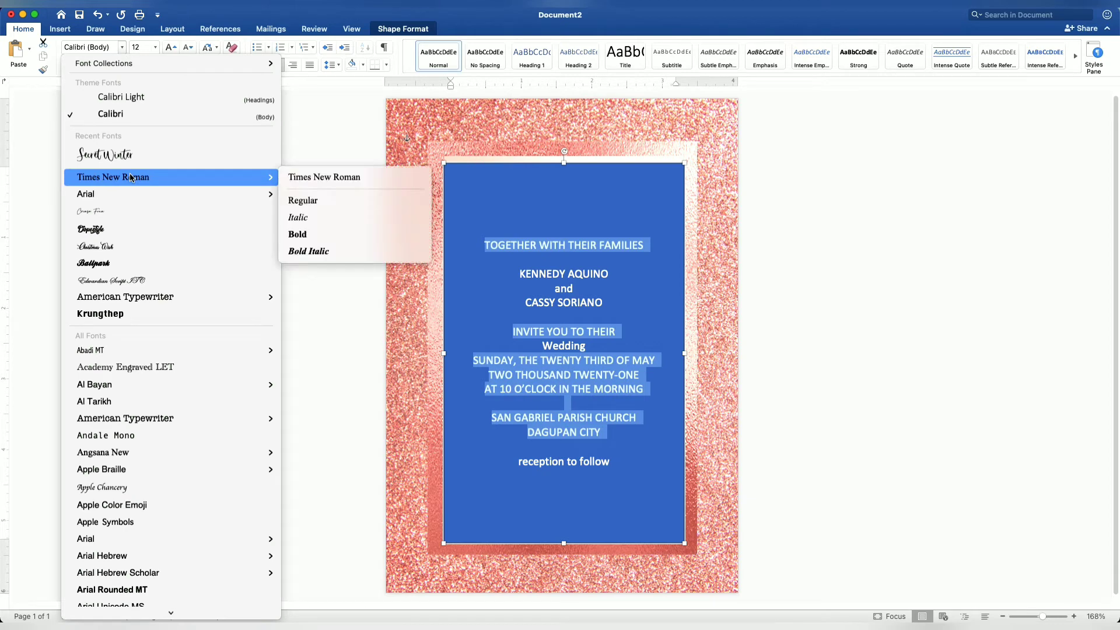
left_click(301, 201)
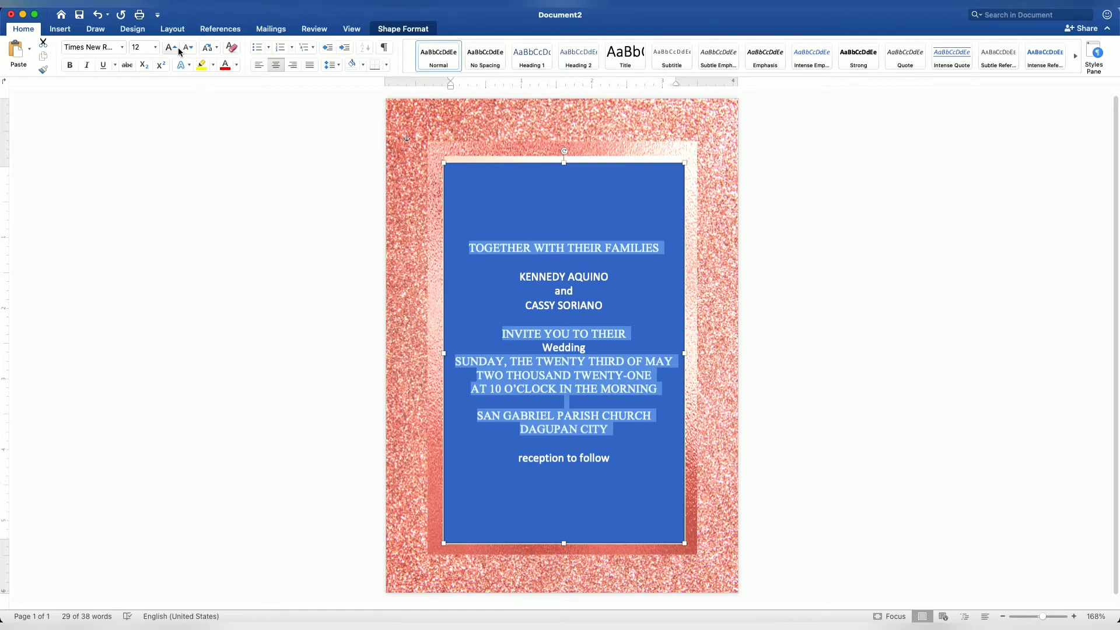
- Try 11, 10.5 and 10 pt, then settle the detail lines at 8 pt
left_click(156, 50)
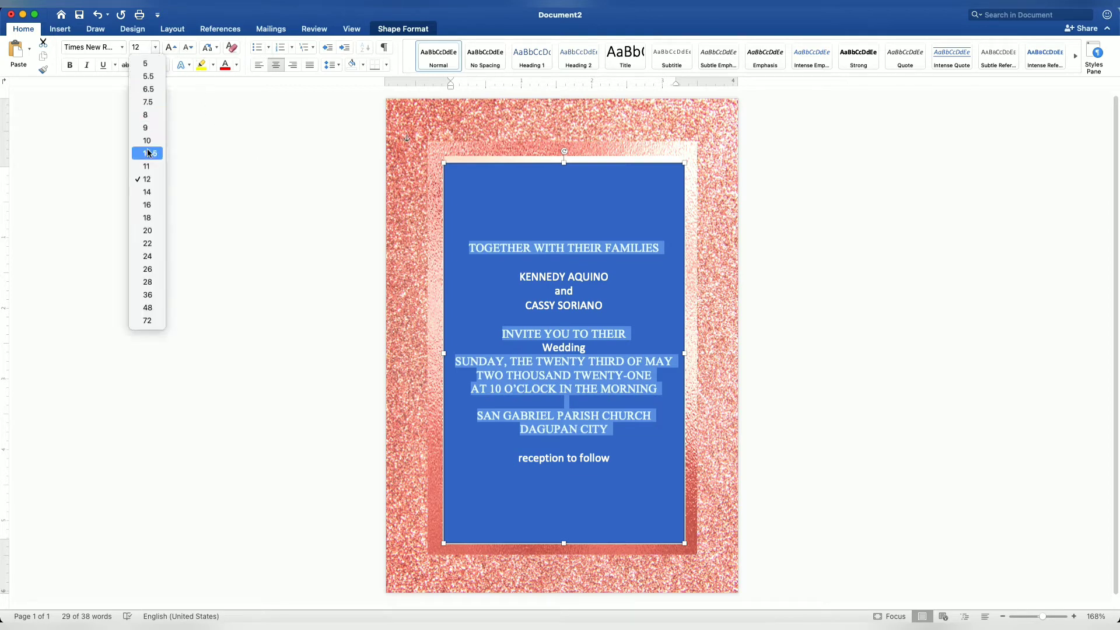
left_click(148, 168)
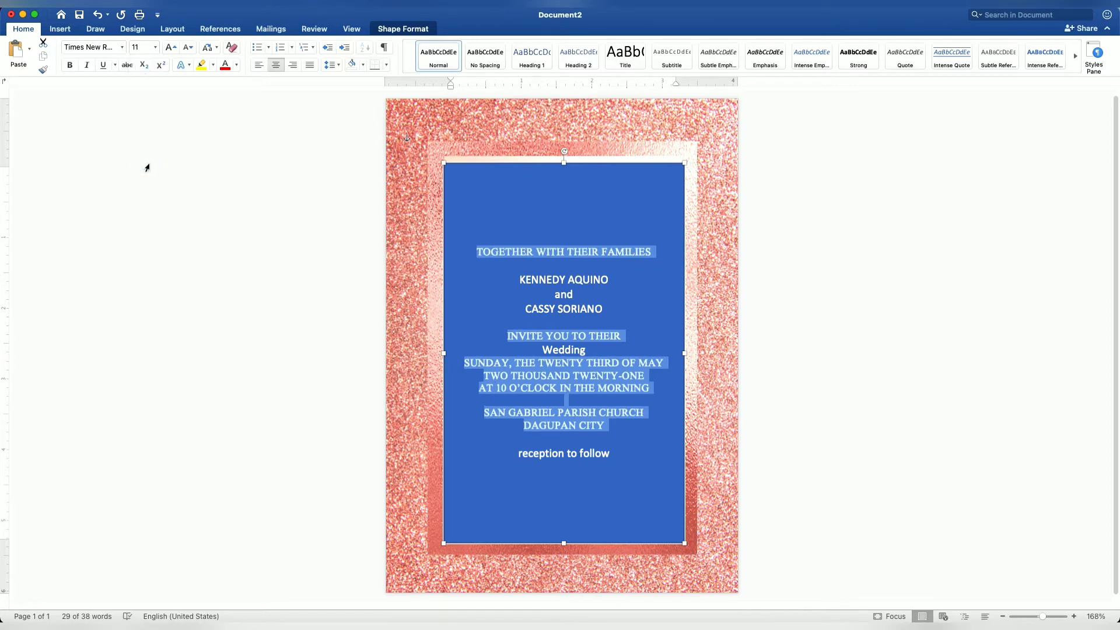
left_click(155, 48)
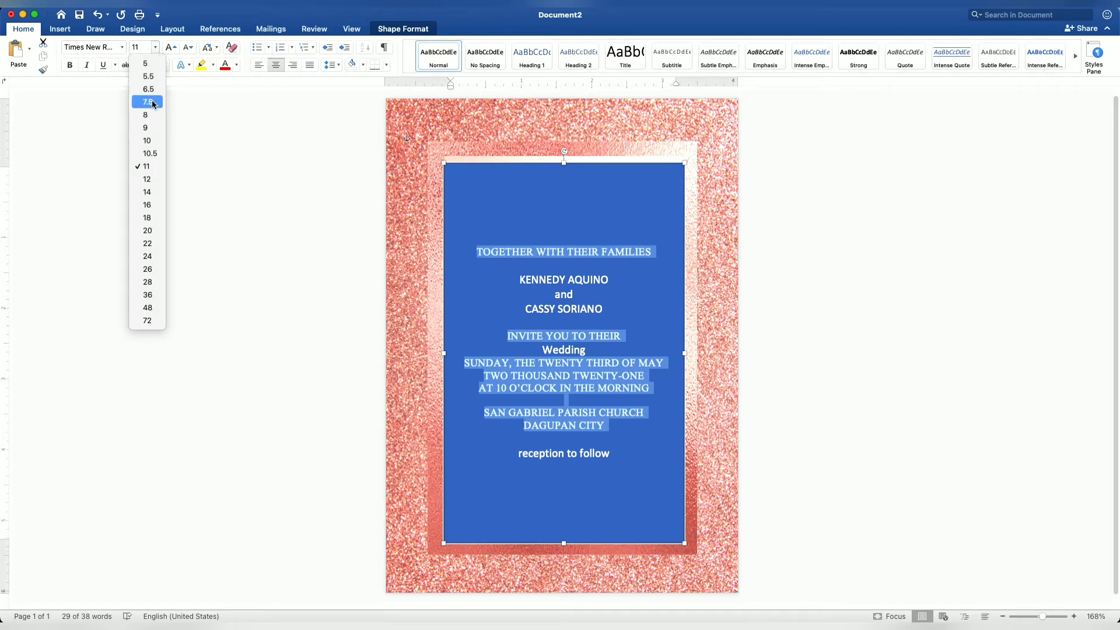
left_click(155, 154)
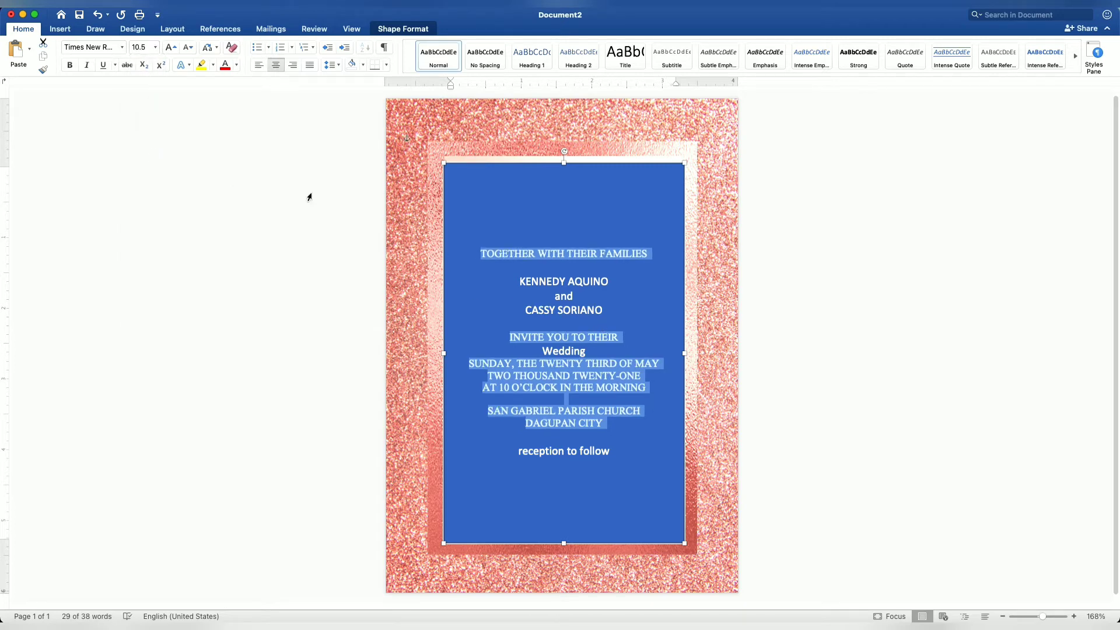
left_click(155, 48)
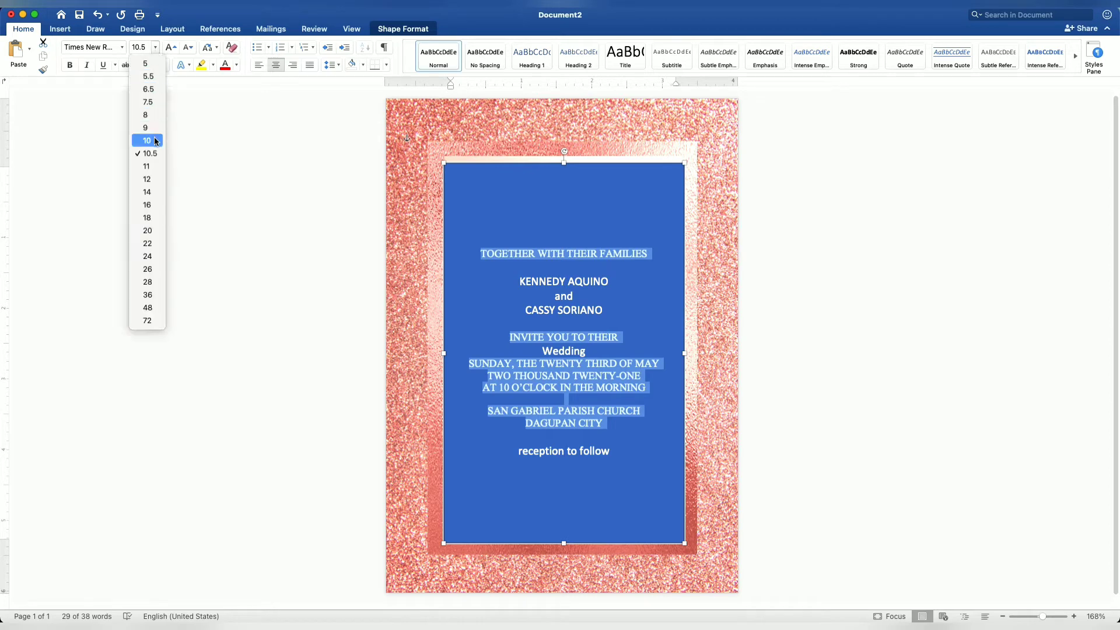
left_click(152, 141)
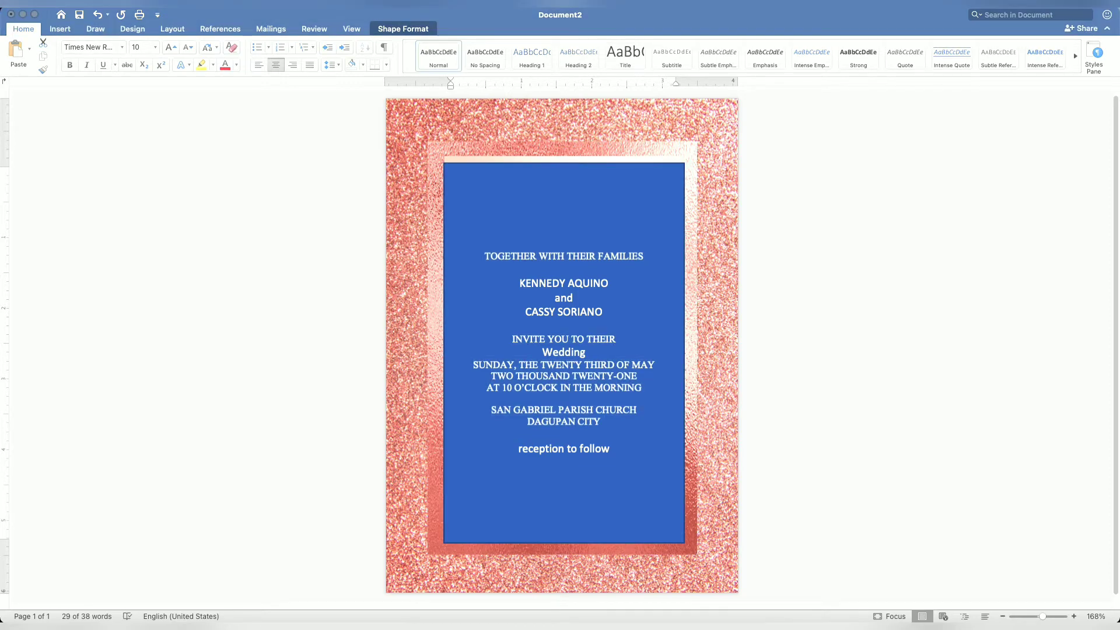
left_click(546, 234)
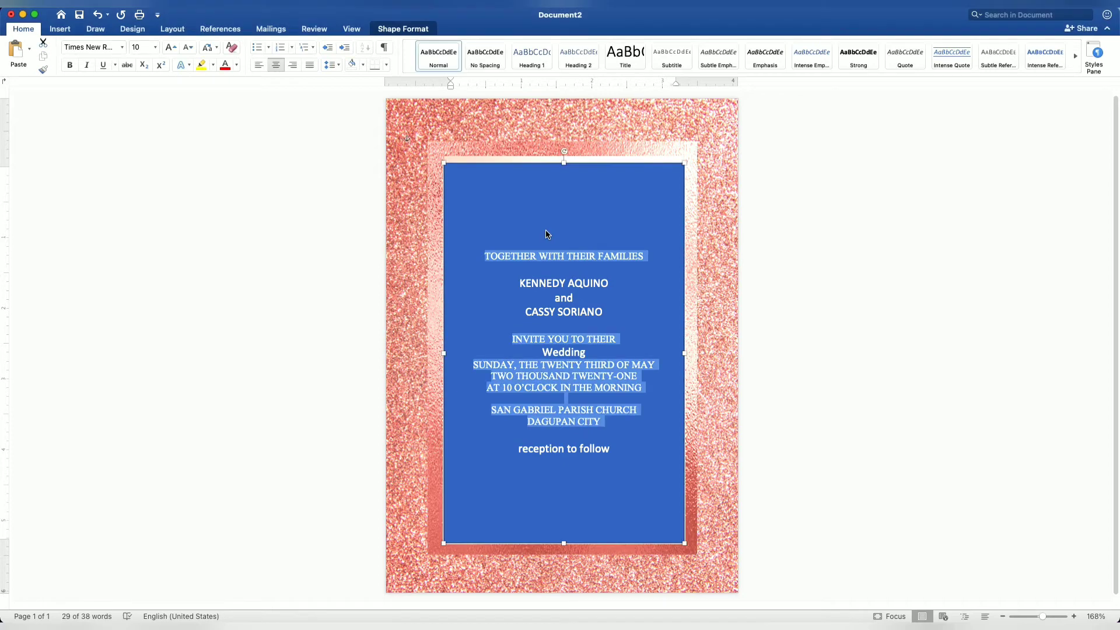
left_click(155, 48)
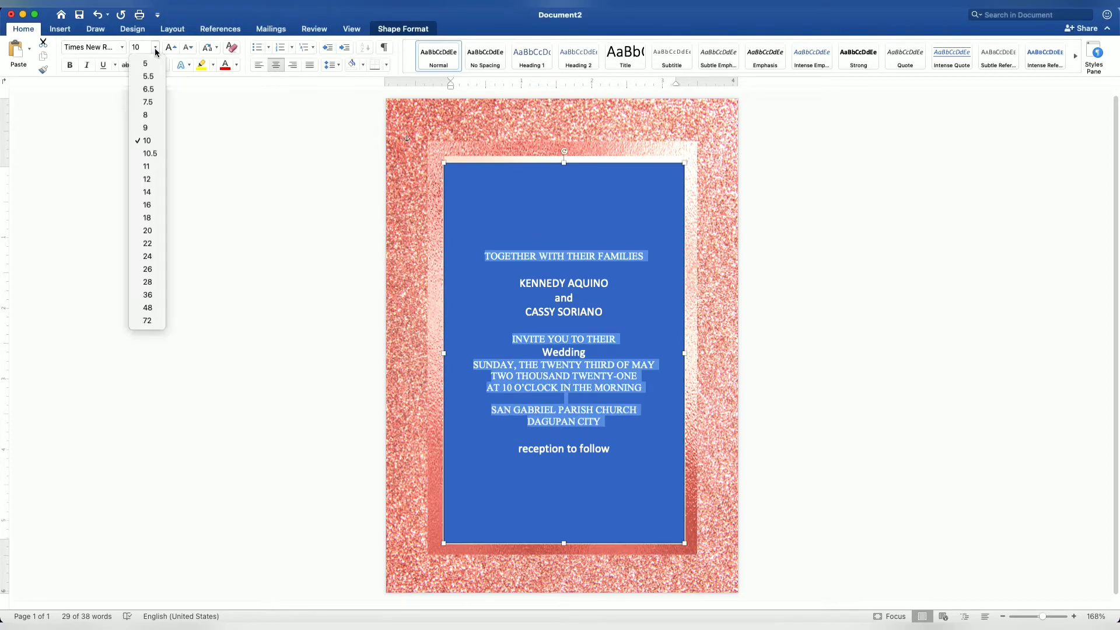
left_click(146, 115)
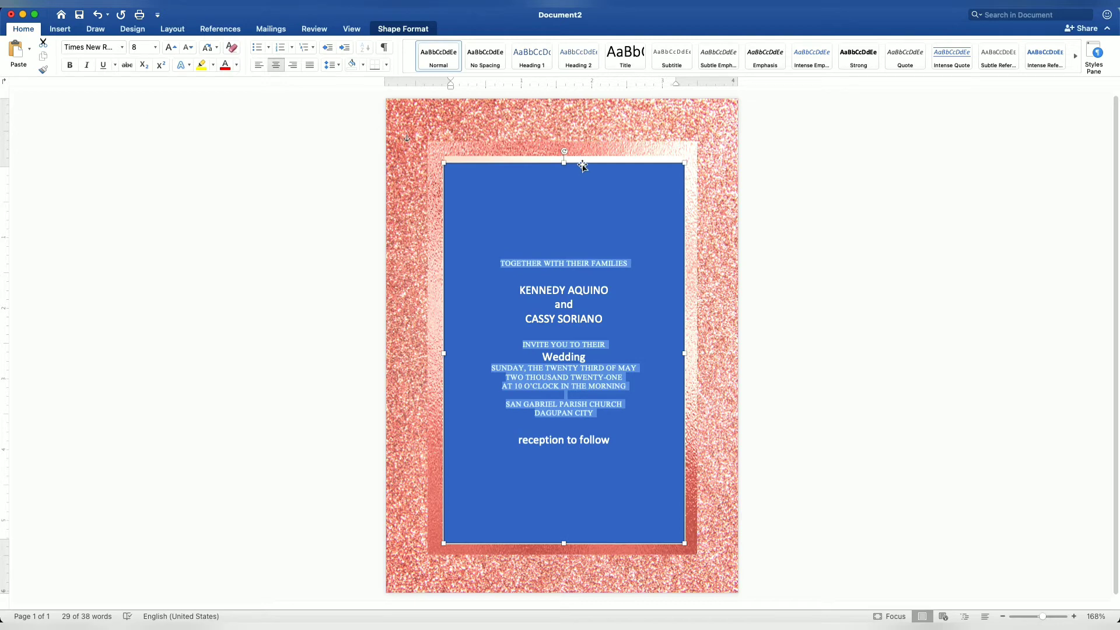
left_click_drag(520, 290, 594, 292)
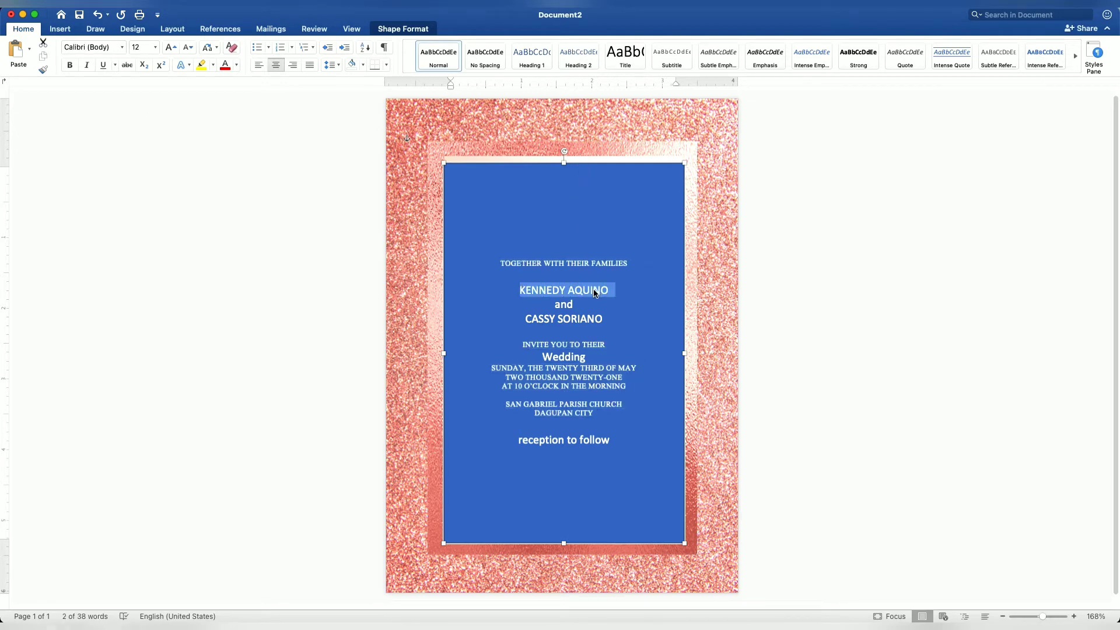
- Set both couple's names in bold Times New Roman at 17 pt
left_click_drag(527, 318, 570, 319)
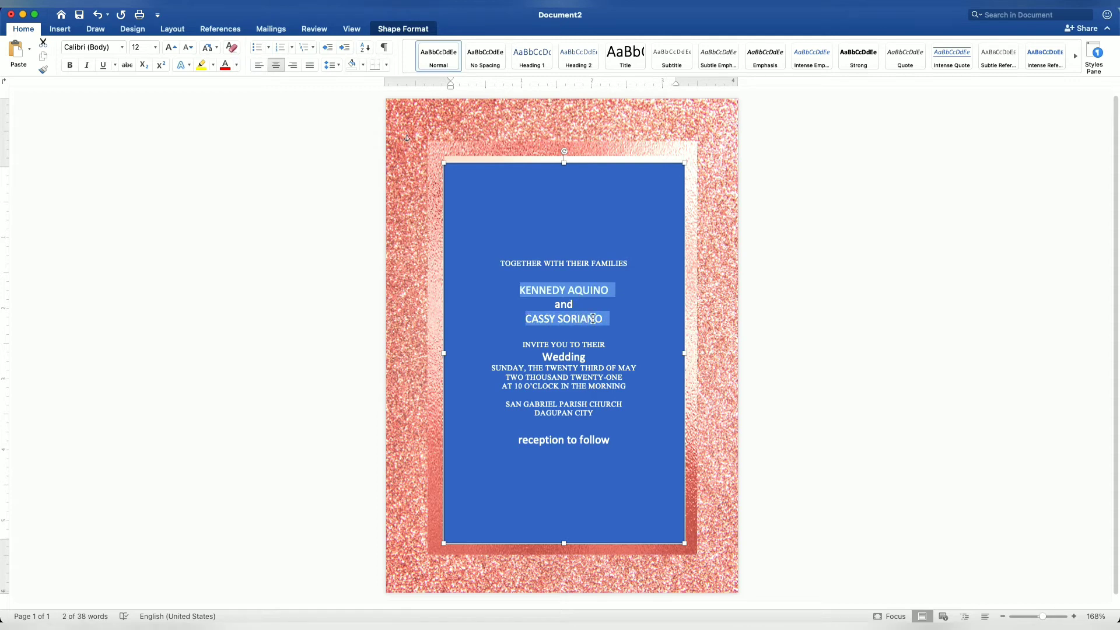
left_click(123, 48)
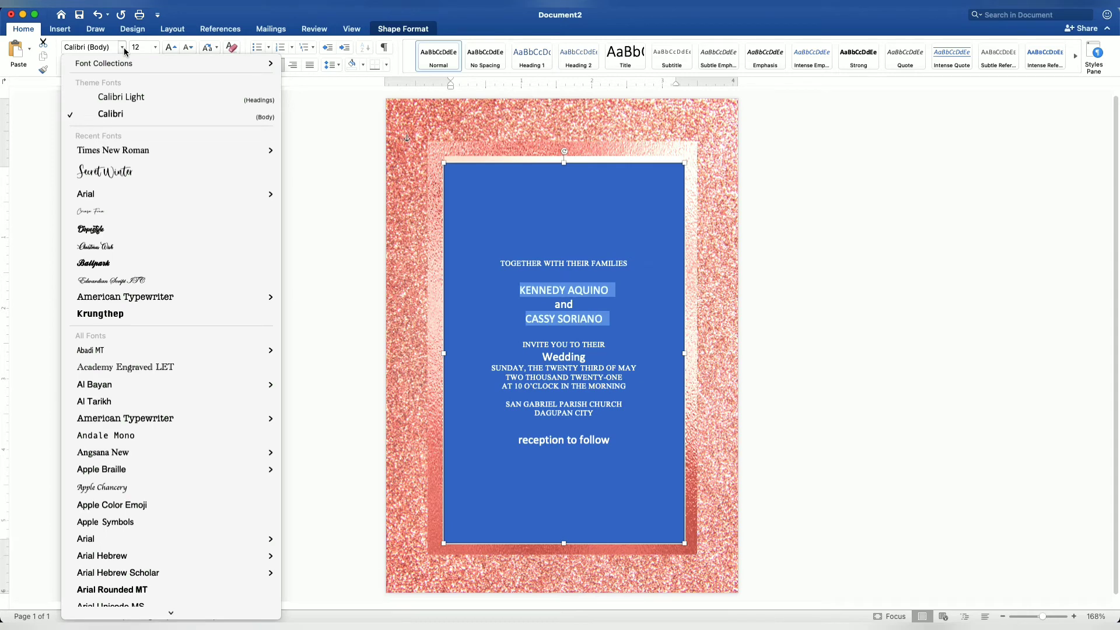
mouse_move(113, 151)
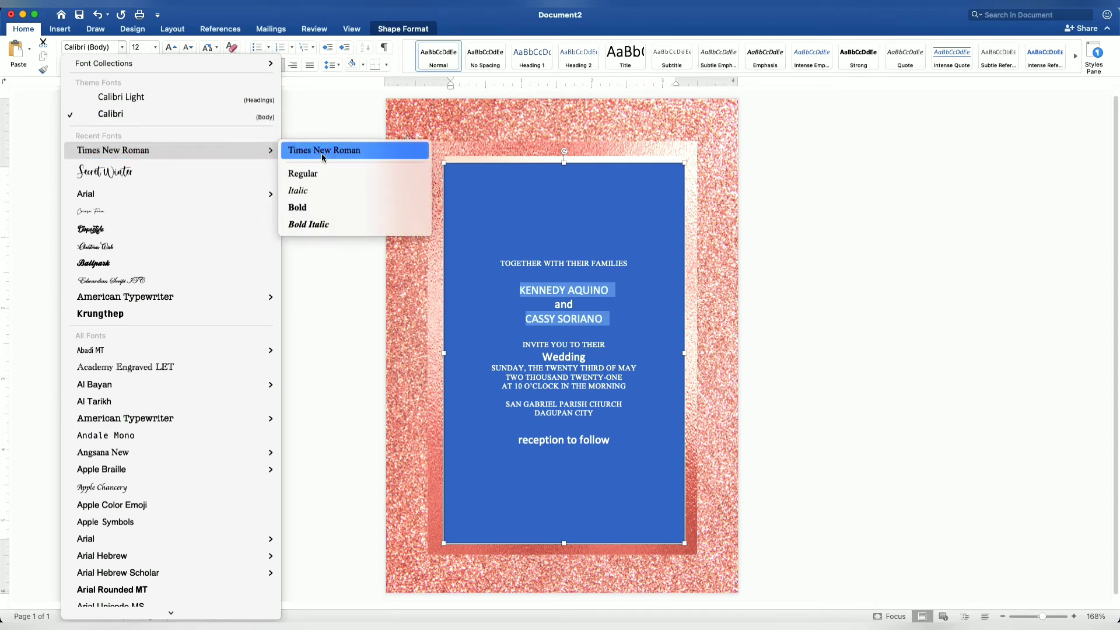
left_click(316, 208)
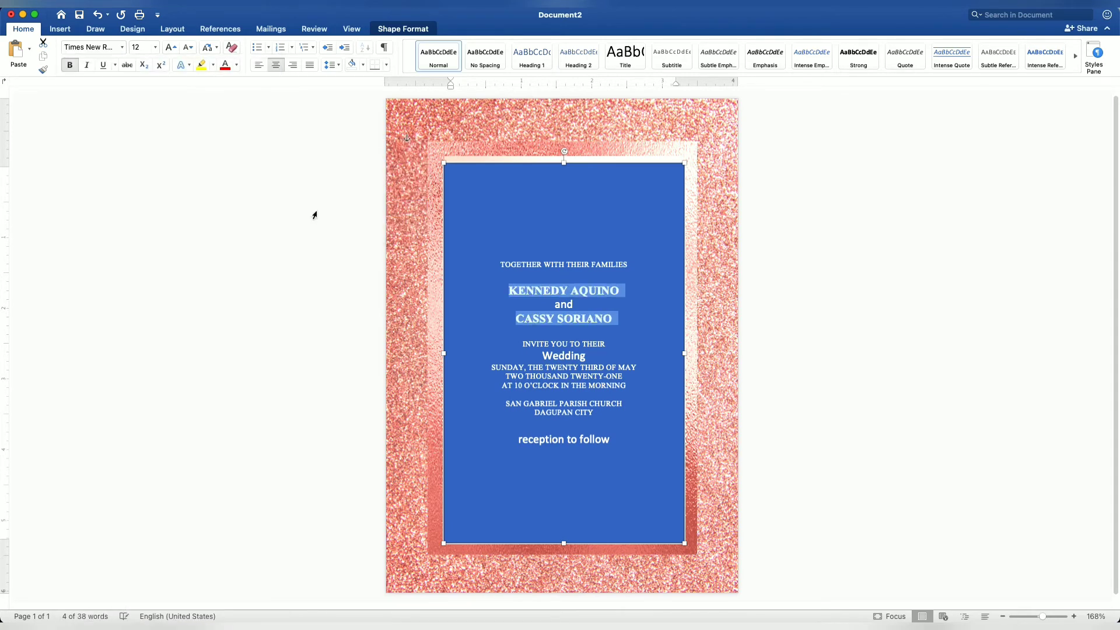
left_click(155, 49)
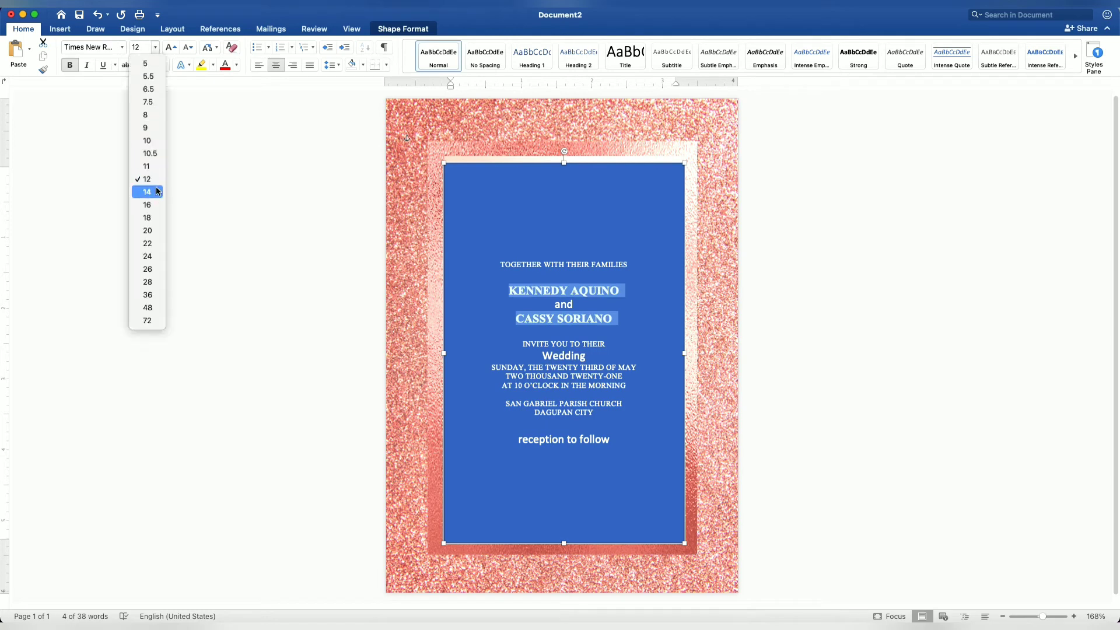
left_click(154, 205)
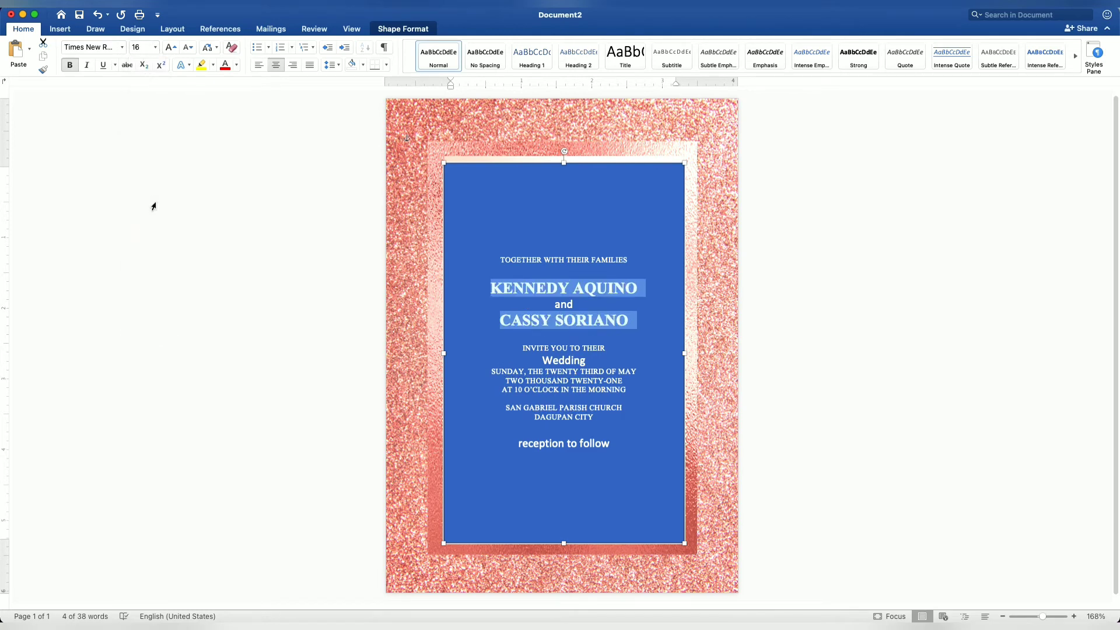
left_click(156, 51)
left_click(144, 46)
left_click(144, 47)
key("Return")
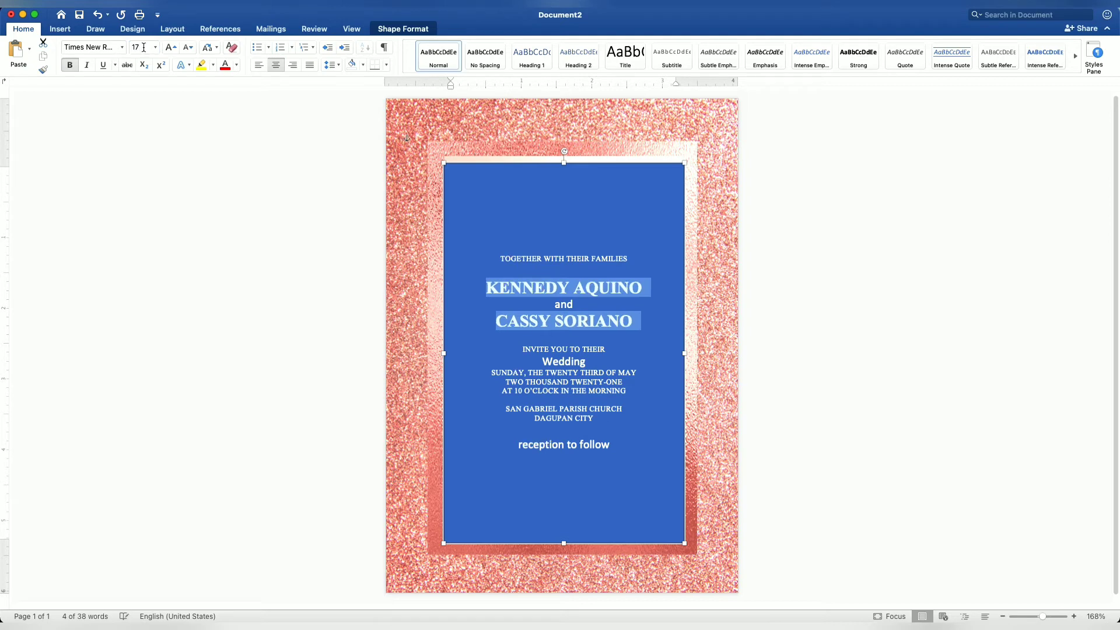
- Apply the Secret Winter script font to 'and', 'Wedding' and 'reception to follow'
left_click_drag(581, 304, 554, 303)
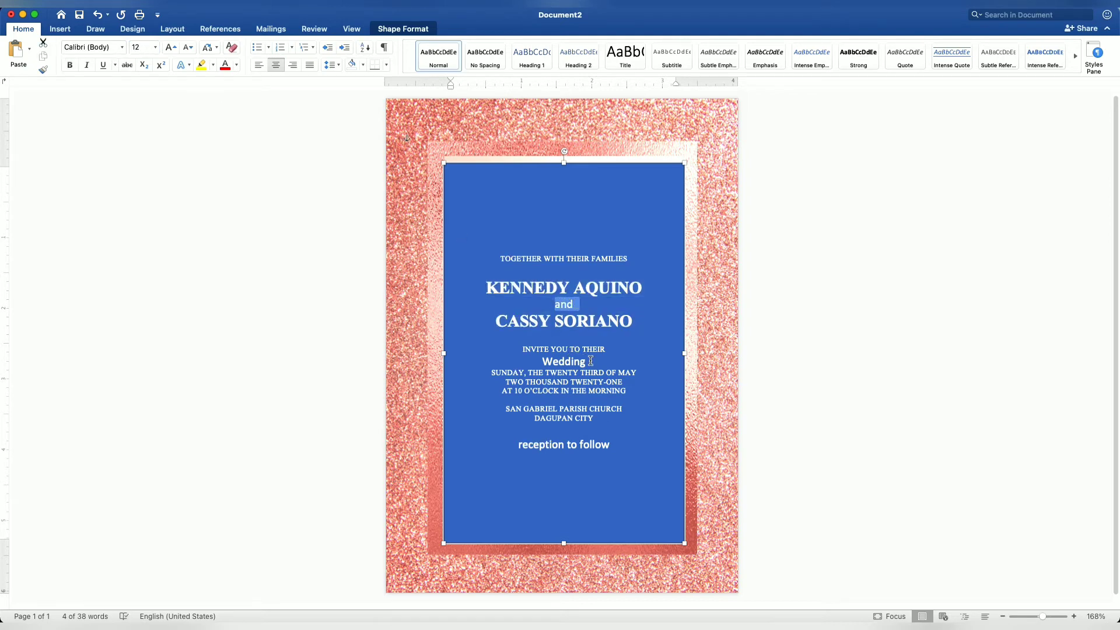
left_click_drag(590, 361, 543, 362)
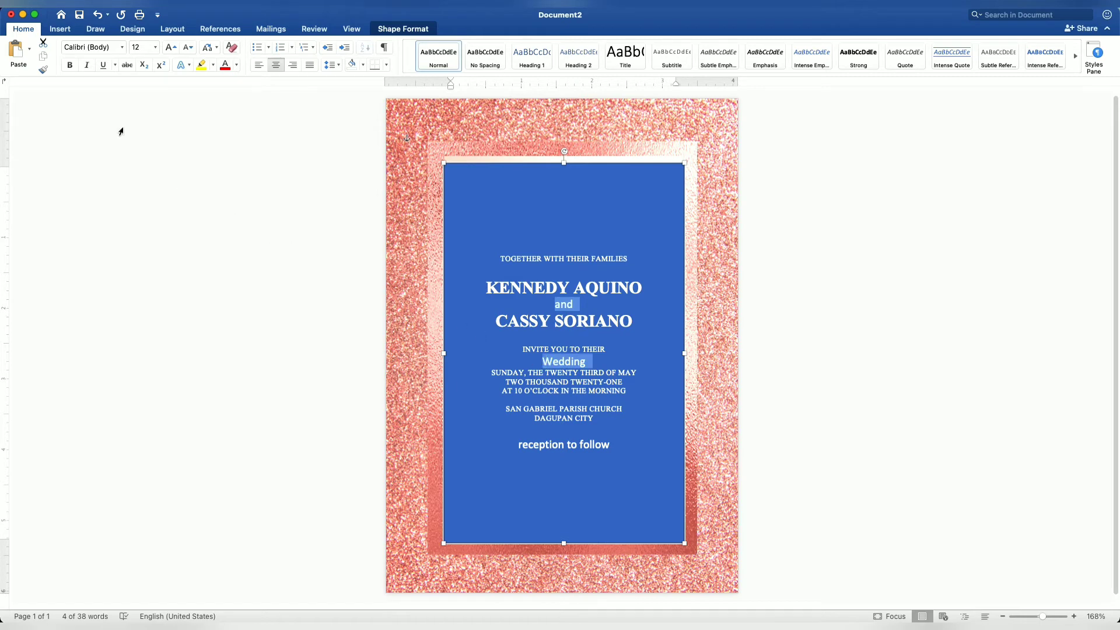
left_click_drag(615, 444, 548, 443)
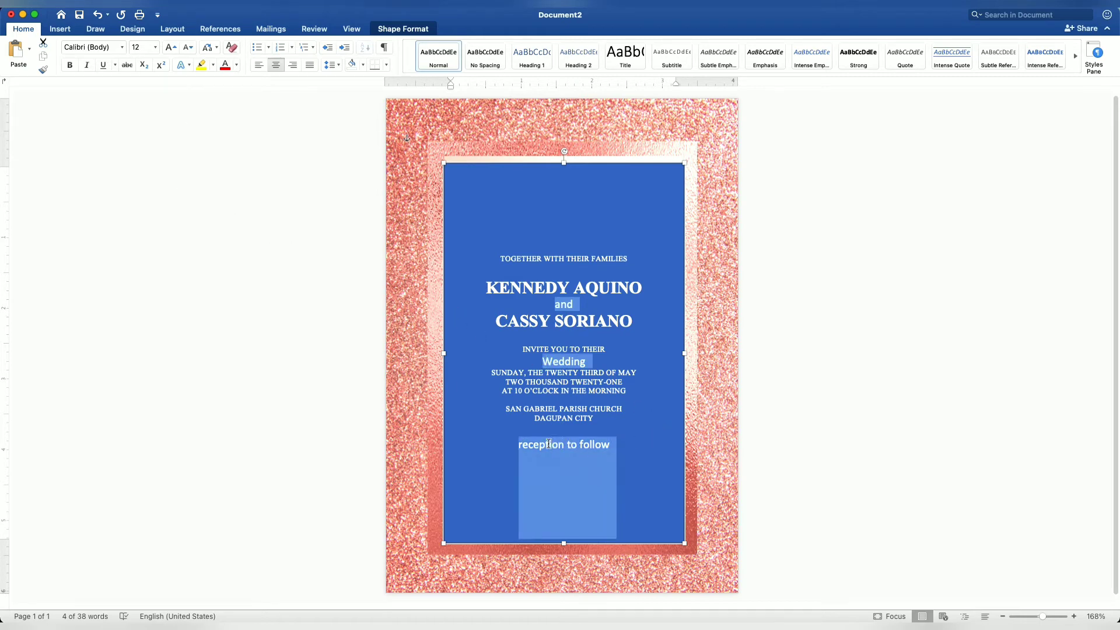
left_click(122, 53)
left_click(127, 169)
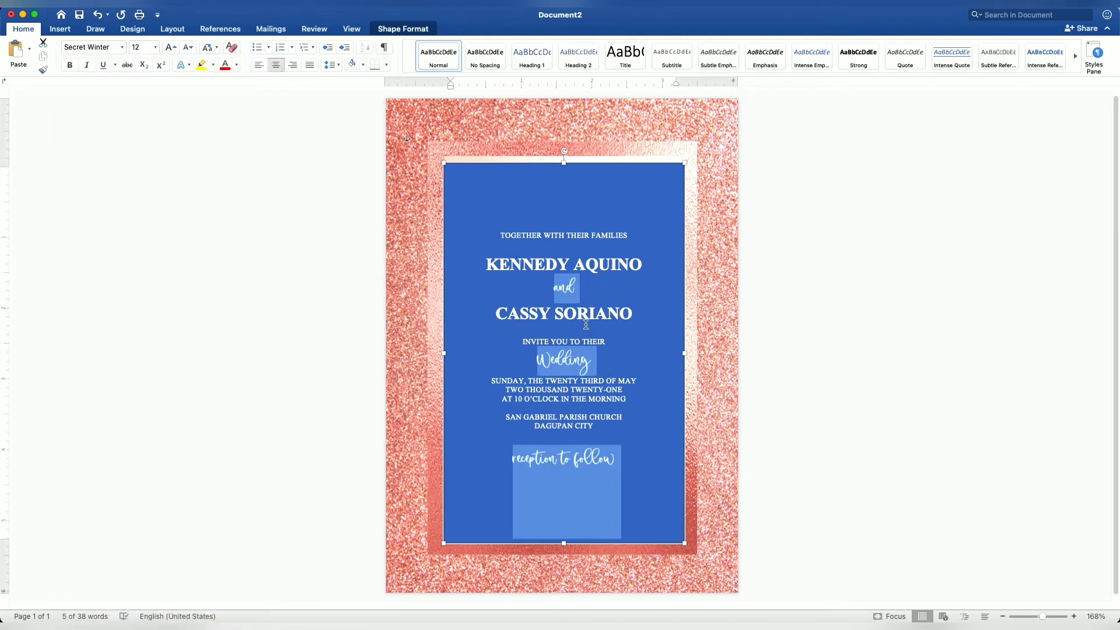
- Size 'and' at 14 pt and 'Wedding' at 36 pt
left_click_drag(588, 299, 551, 291)
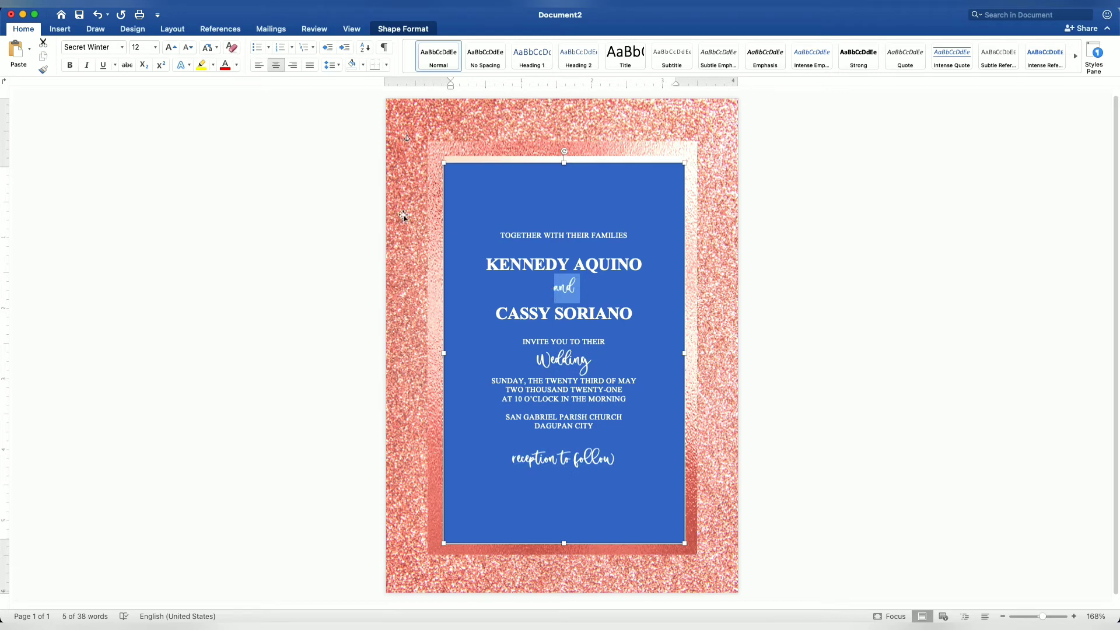
left_click(140, 46)
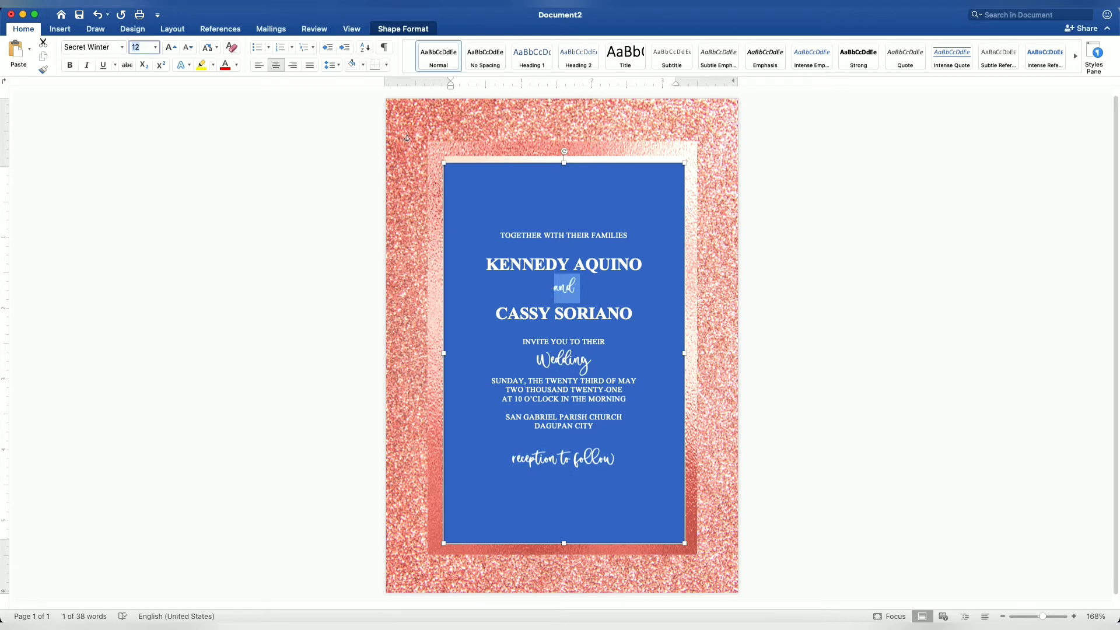
type("14")
key("Return")
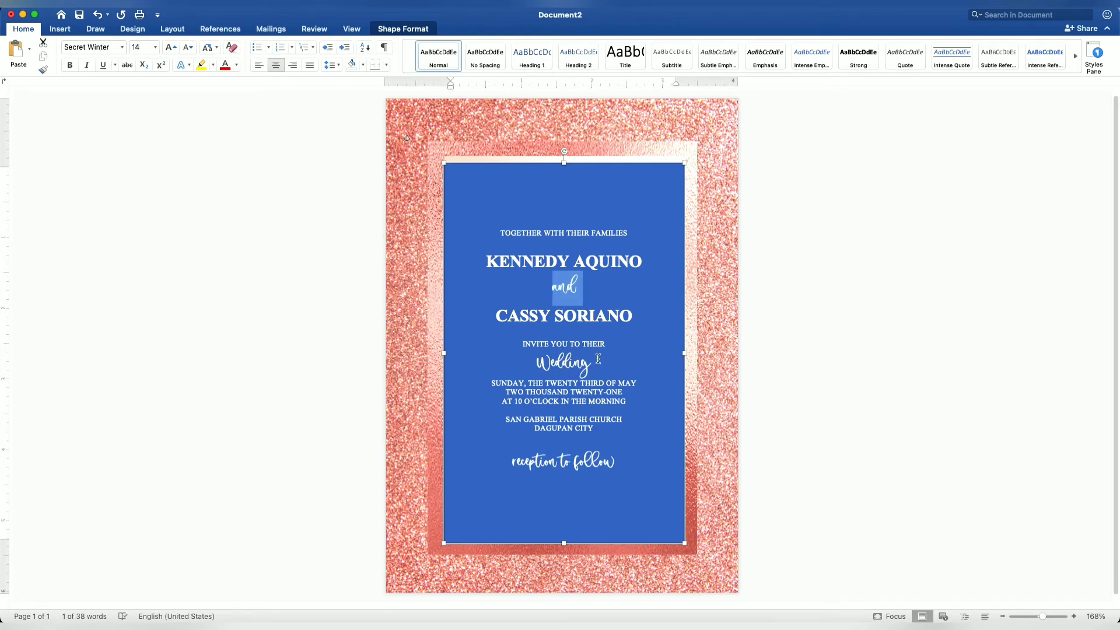
left_click_drag(593, 362, 517, 363)
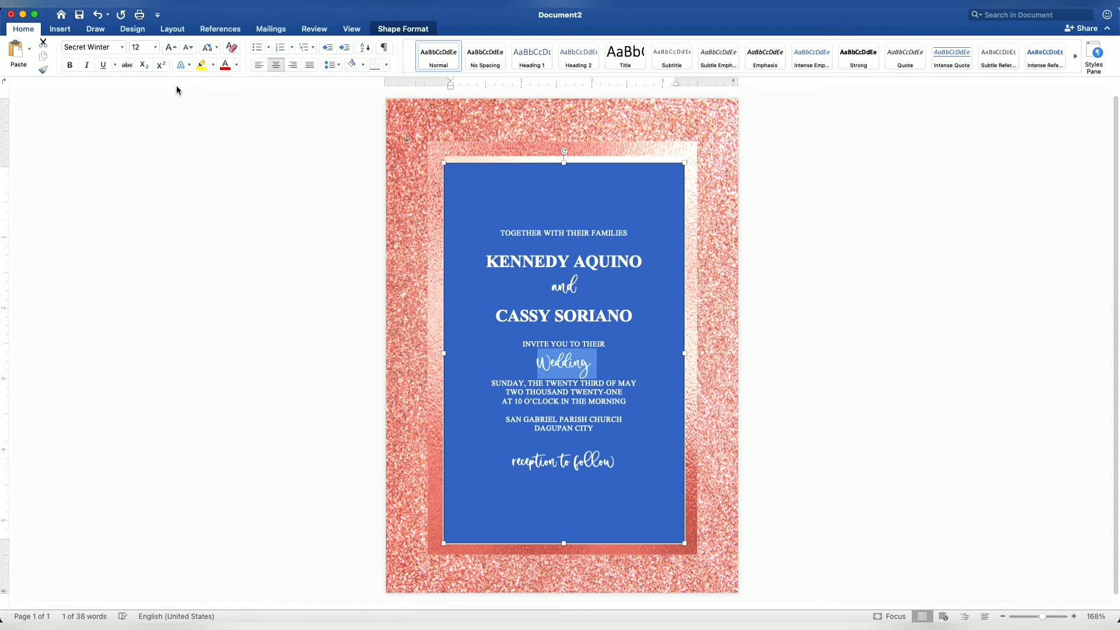
left_click(155, 47)
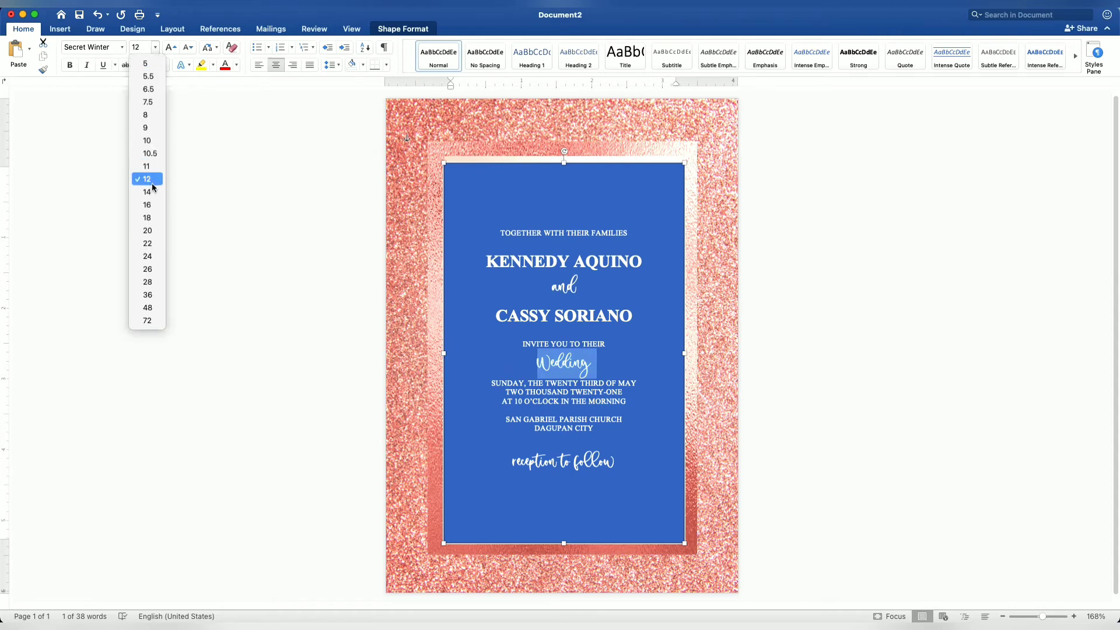
left_click(149, 273)
left_click(155, 47)
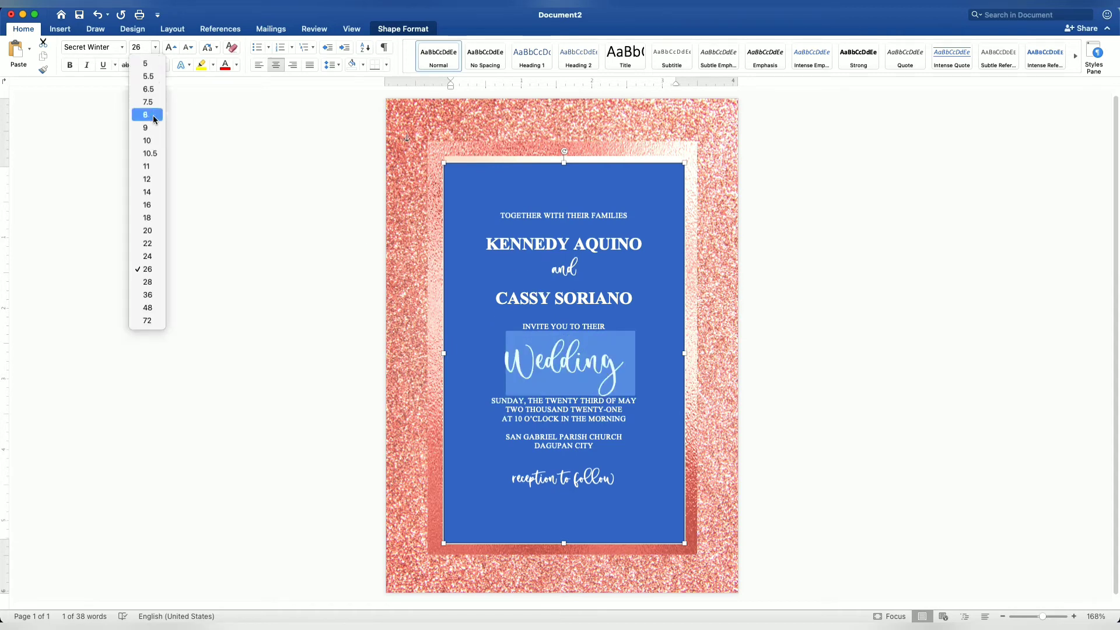
left_click(155, 295)
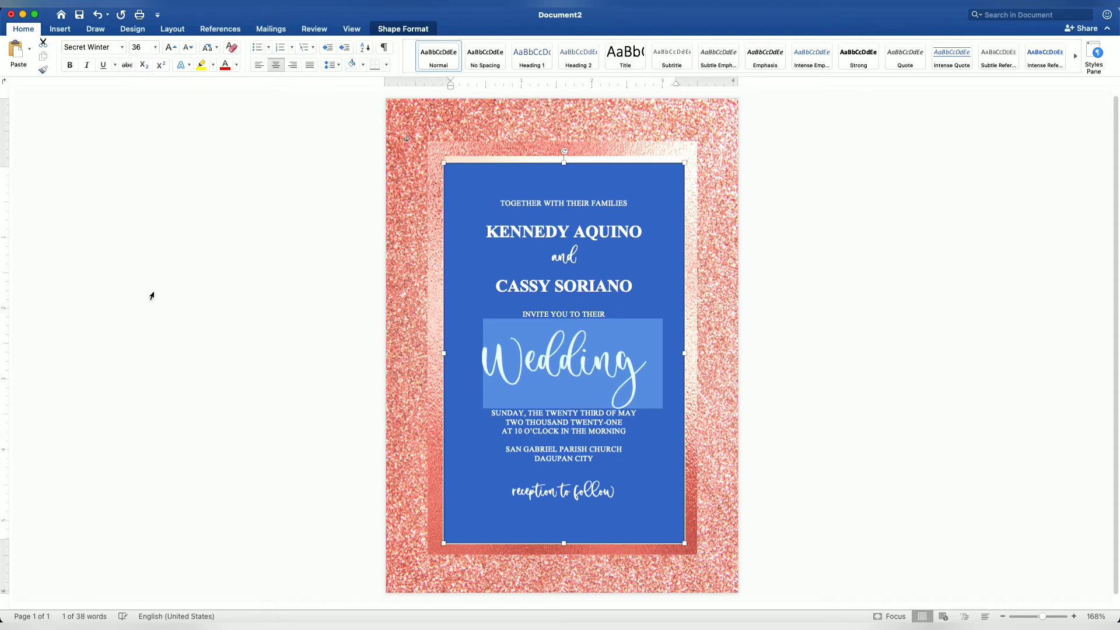
left_click(471, 173)
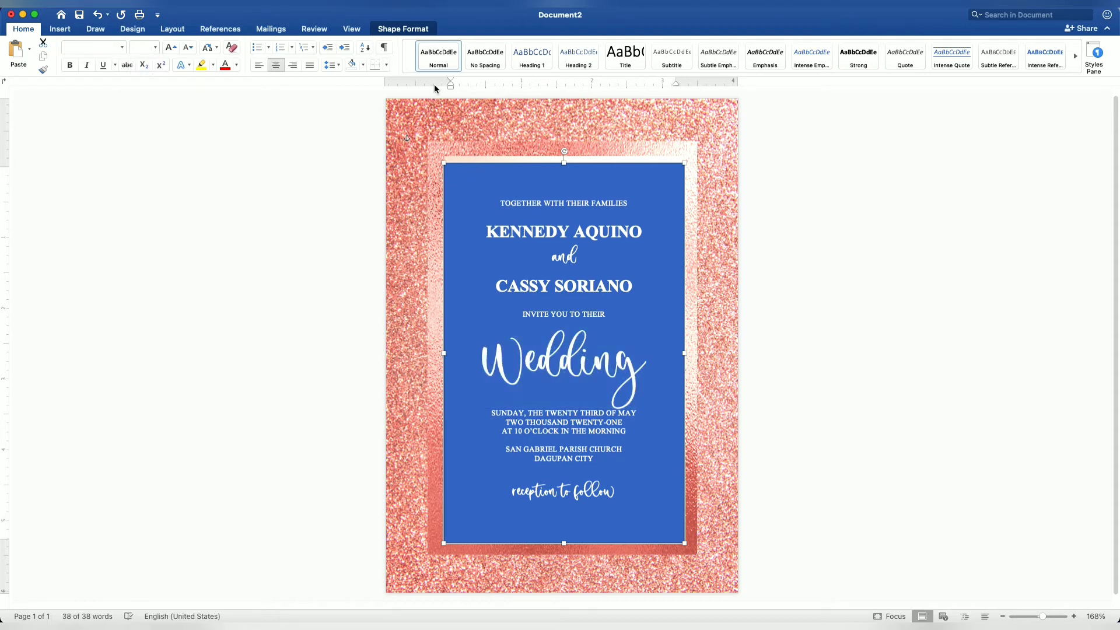
- Remove the text box's blue fill and its outline
left_click(408, 30)
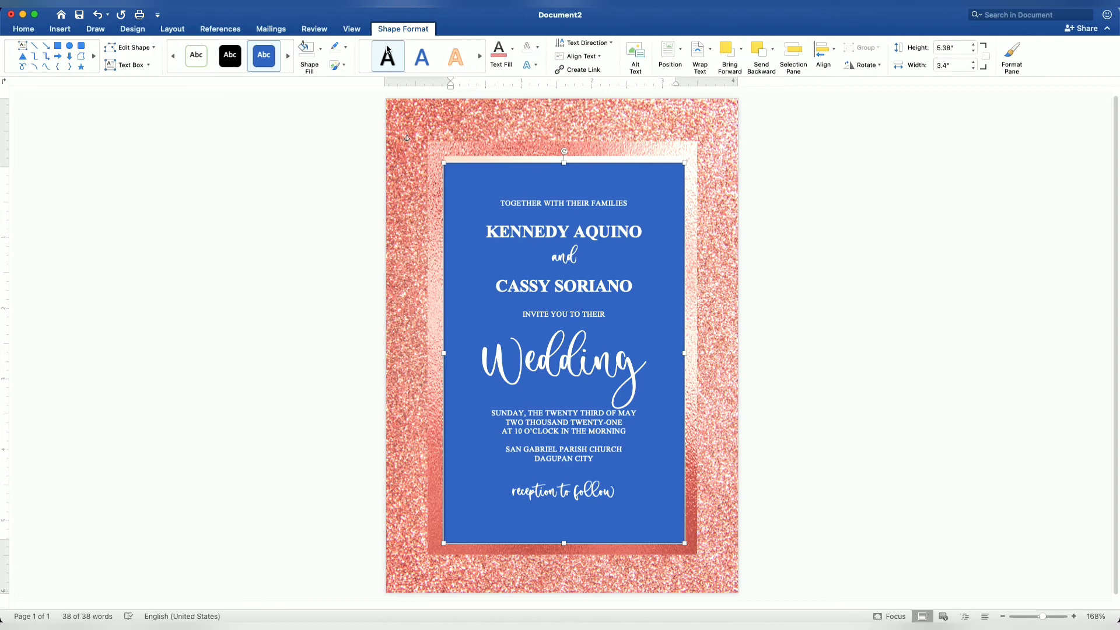
left_click(320, 47)
left_click(326, 75)
left_click(345, 48)
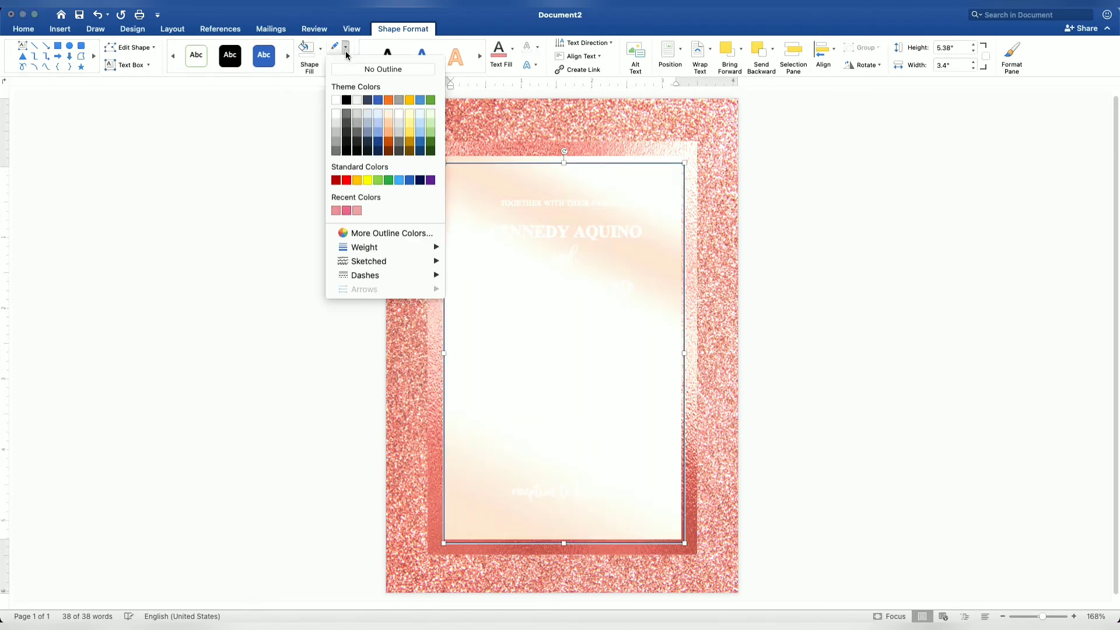
left_click(348, 72)
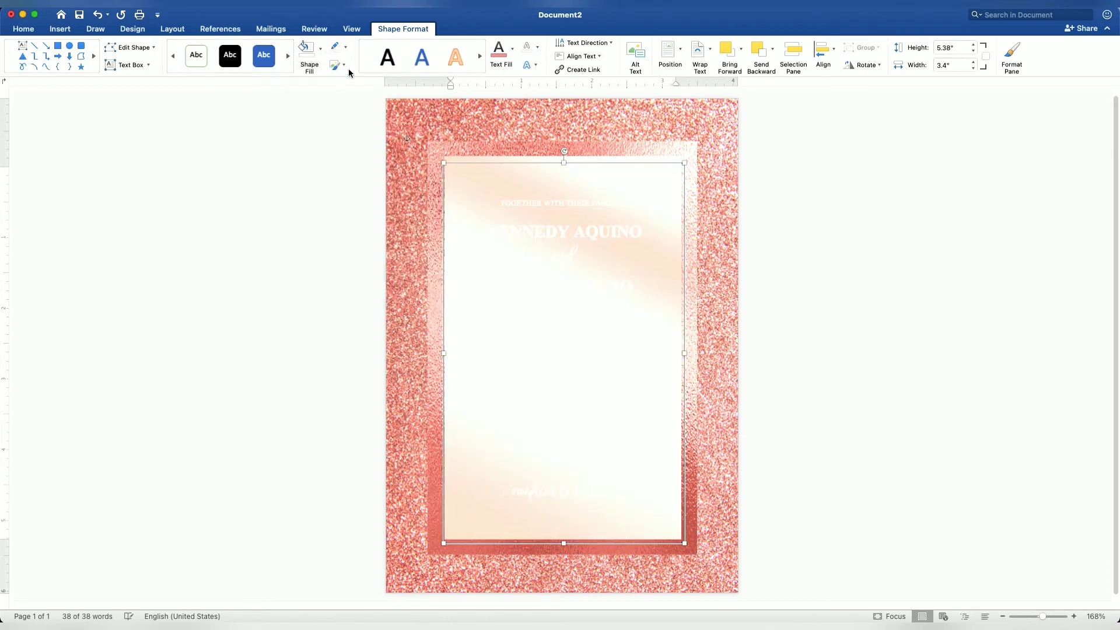
- Colour all the invitation text with the recent pink
left_click(513, 53)
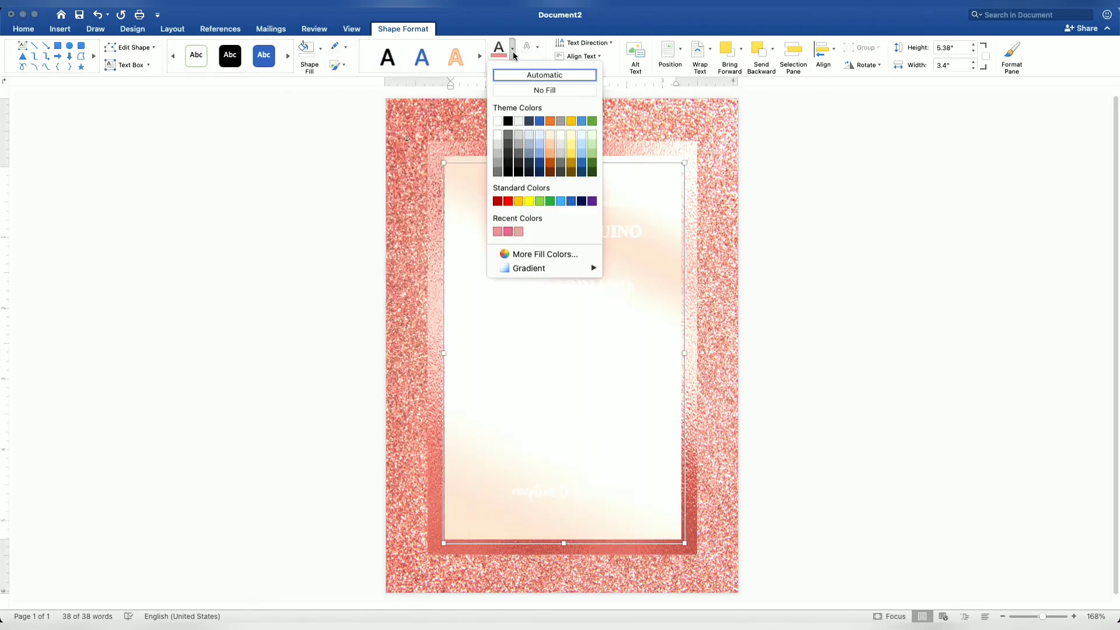
left_click(498, 232)
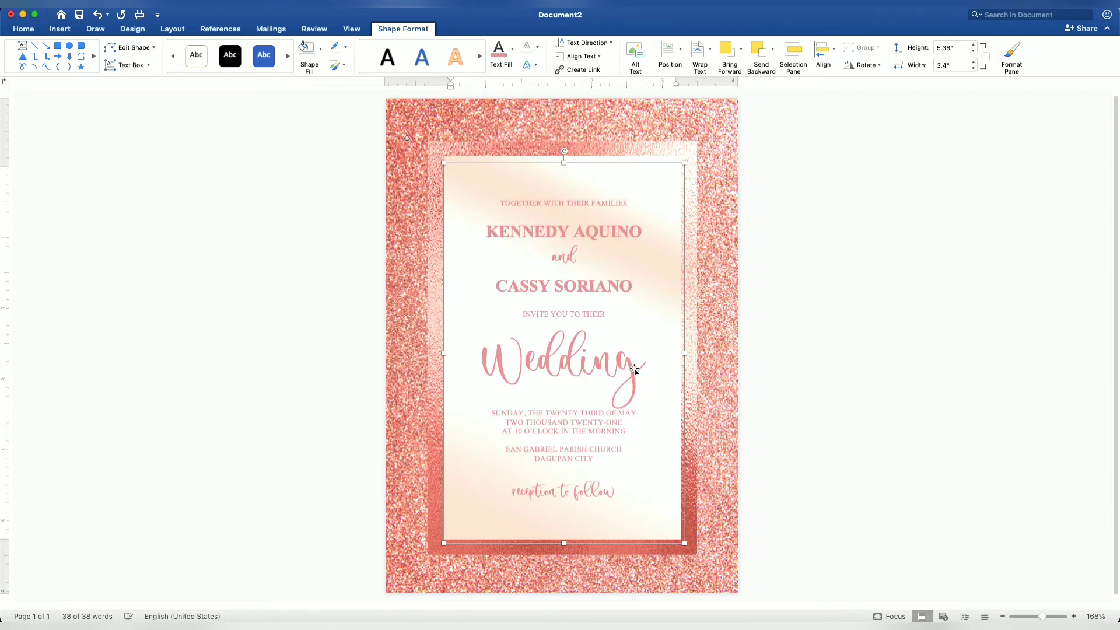
left_click_drag(646, 370, 491, 373)
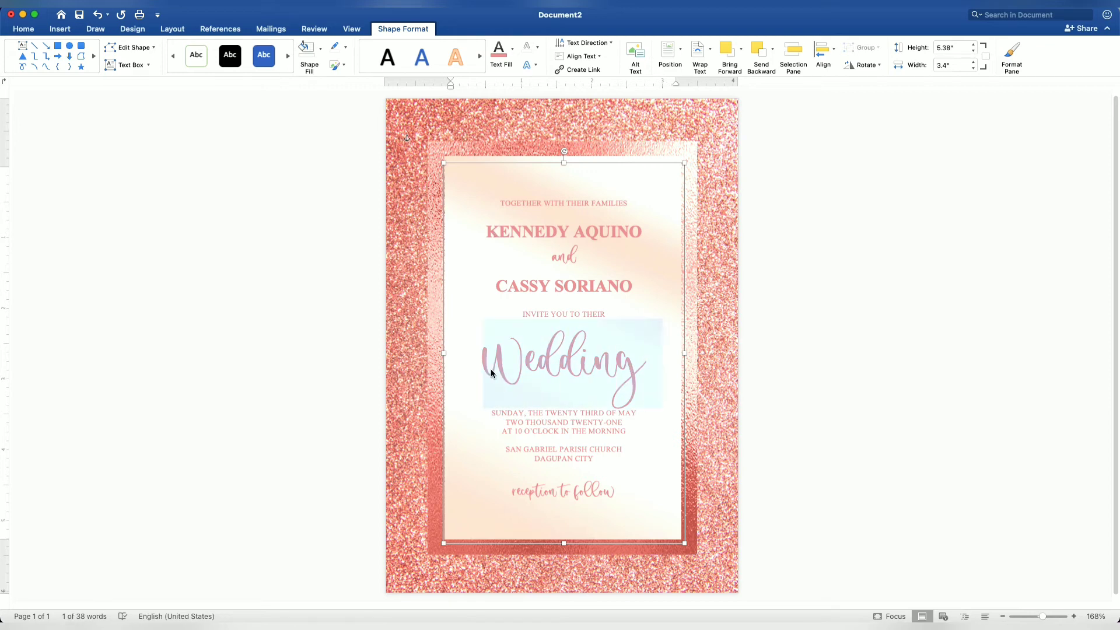
- Enlarge Wedding to 55 pt and widen the text box on both sides
left_click(32, 32)
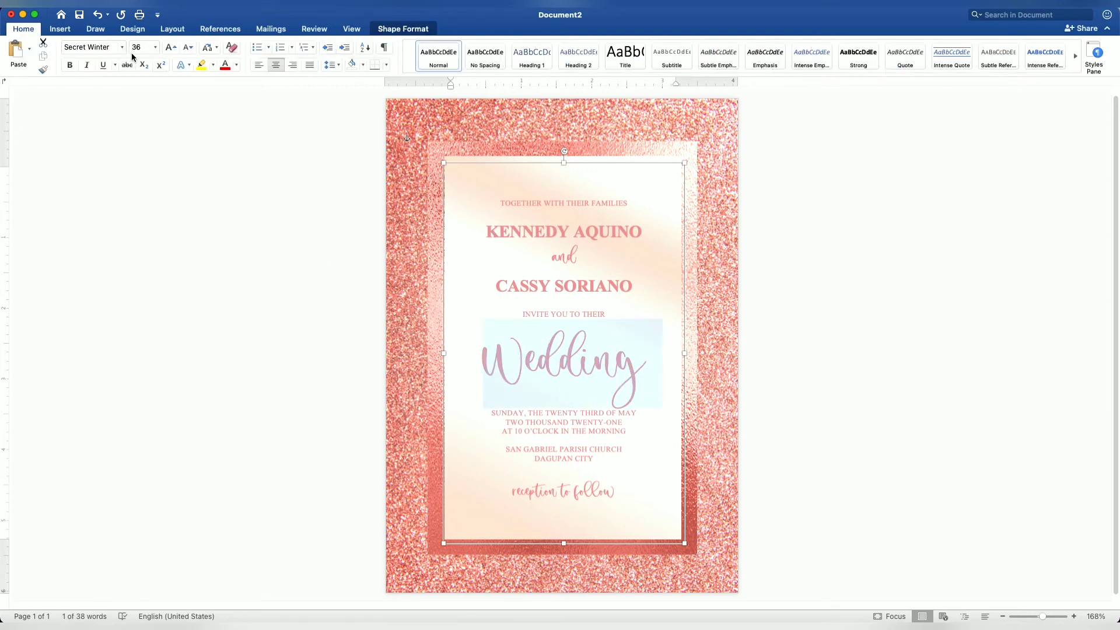
left_click(155, 48)
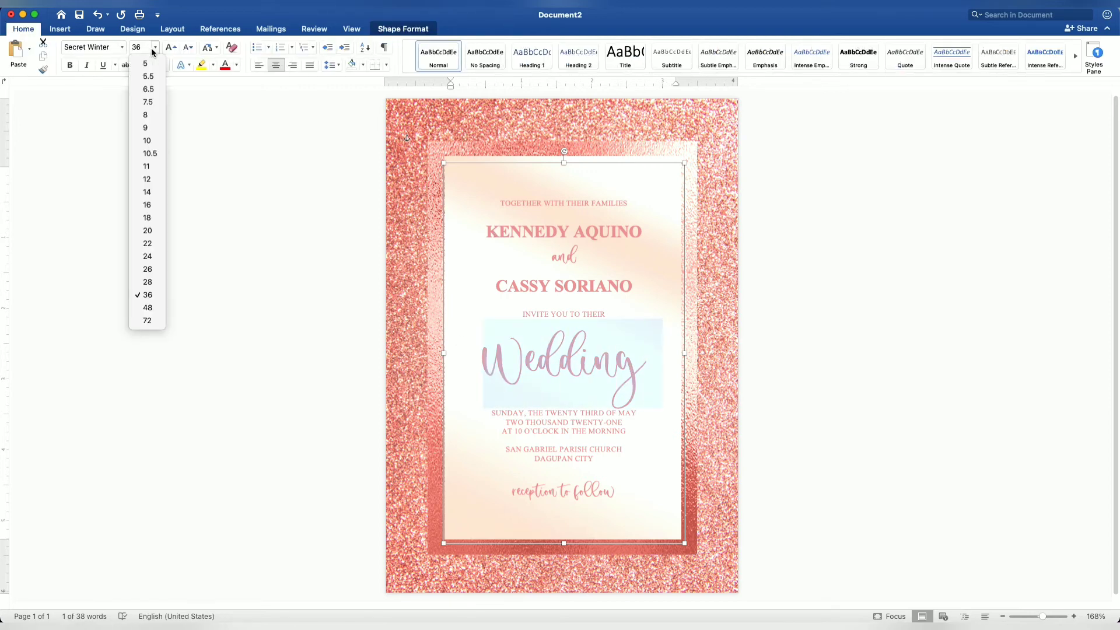
left_click(149, 308)
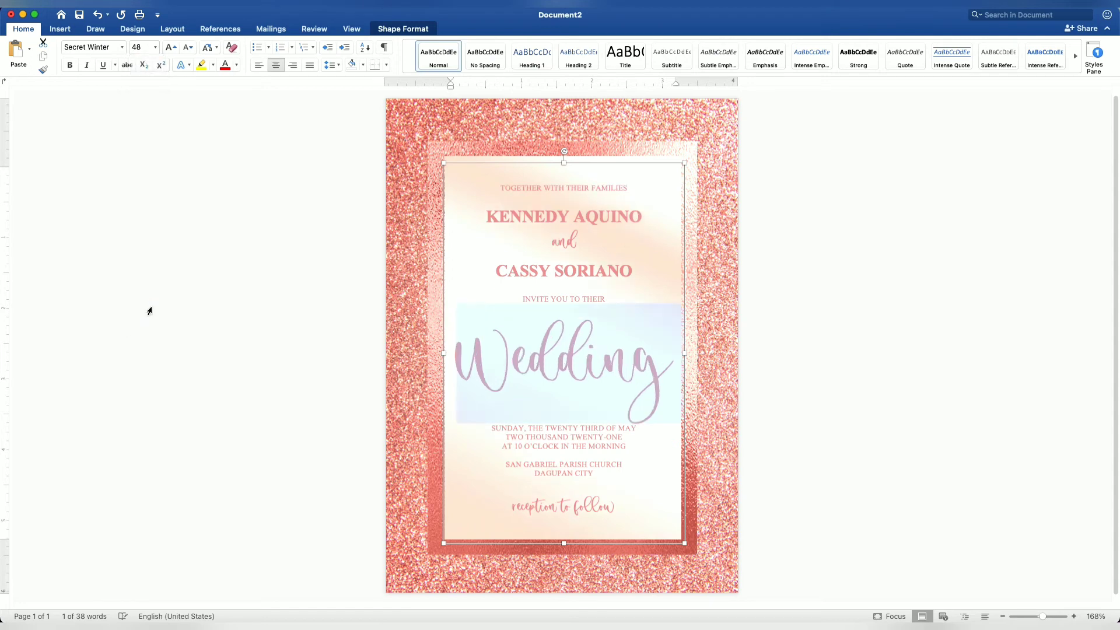
left_click(147, 49)
type("55")
key("Return")
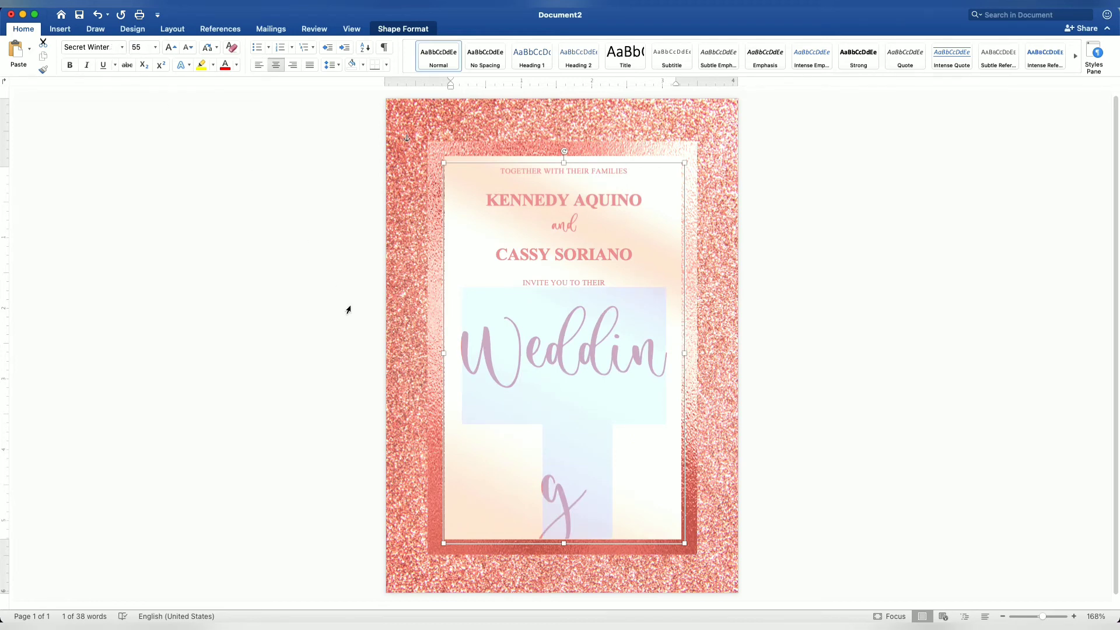
left_click_drag(443, 353, 422, 353)
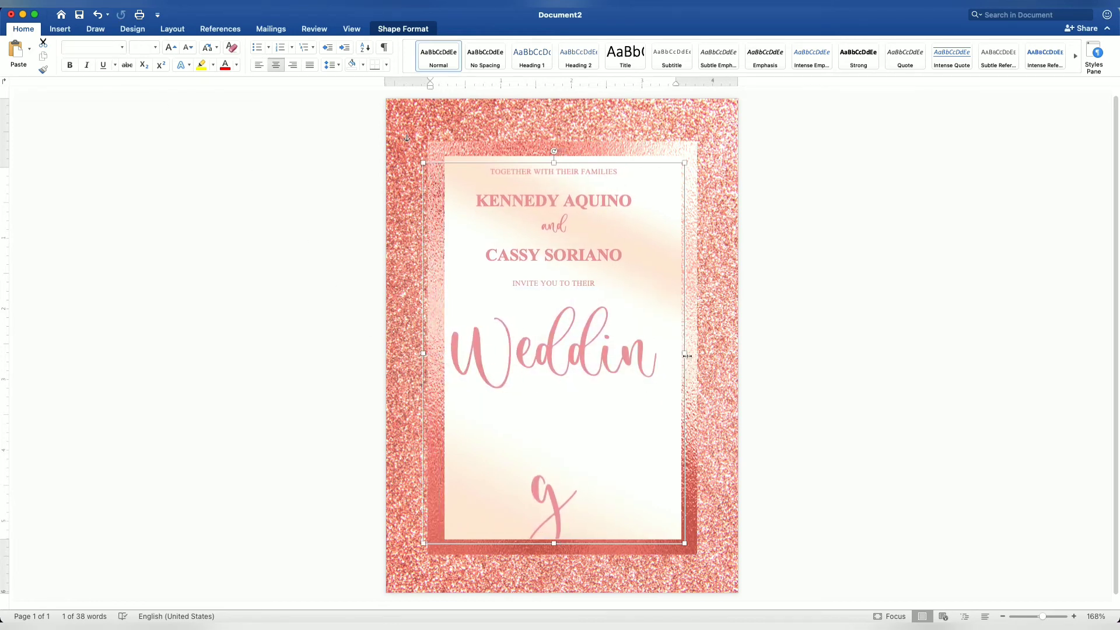
left_click_drag(690, 354, 698, 355)
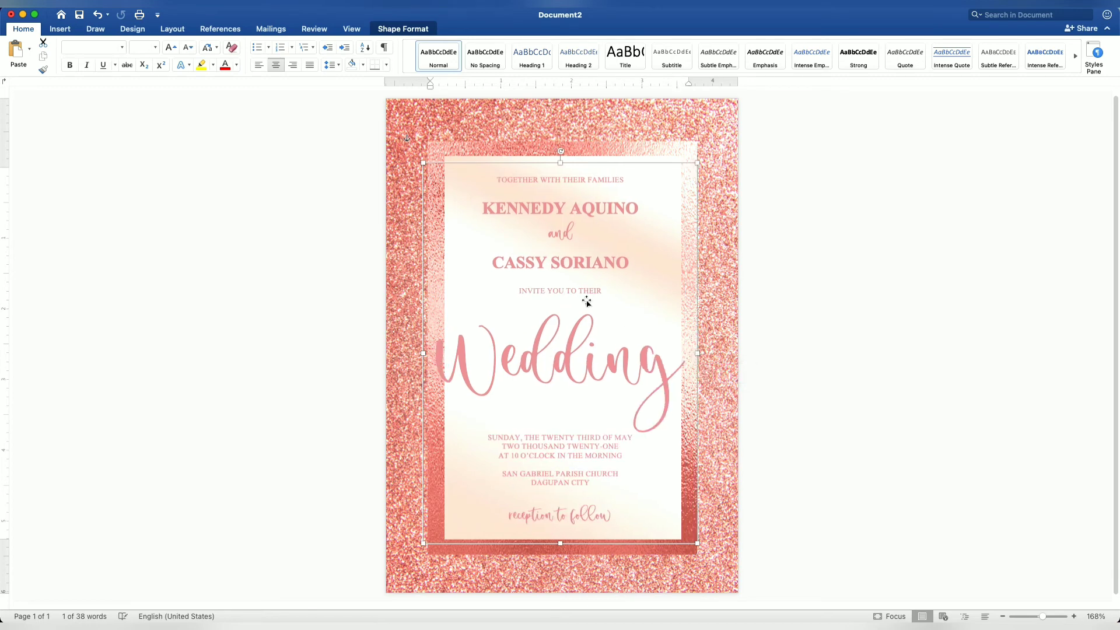
- Reselect Wedding and bring its size down to 52 pt
left_click(476, 355)
double_click(474, 363)
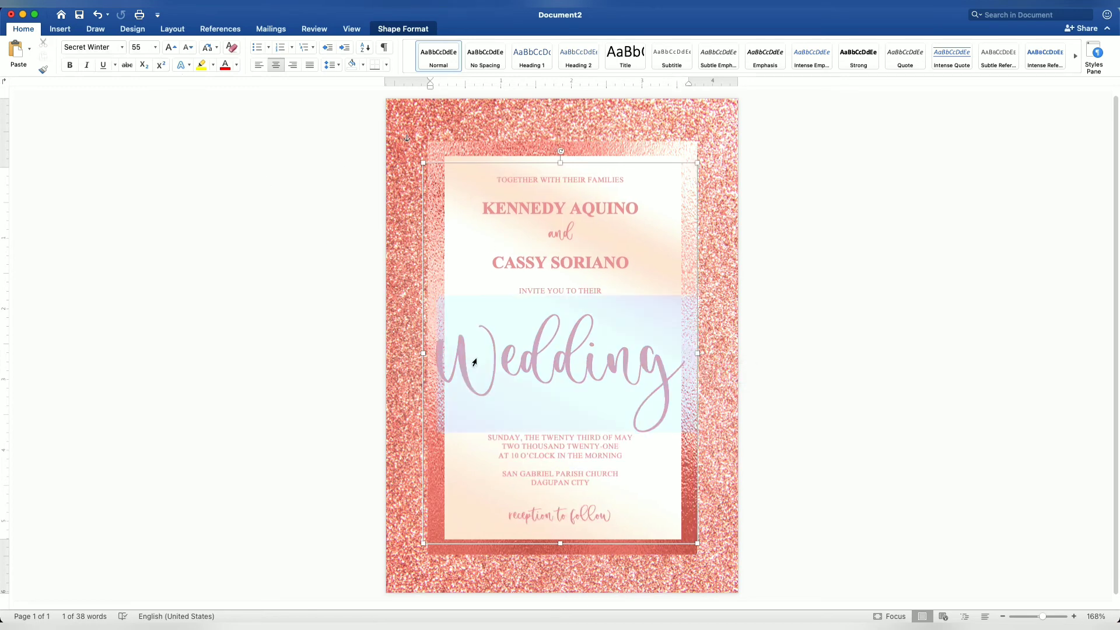
left_click(140, 47)
type("53")
key("Return")
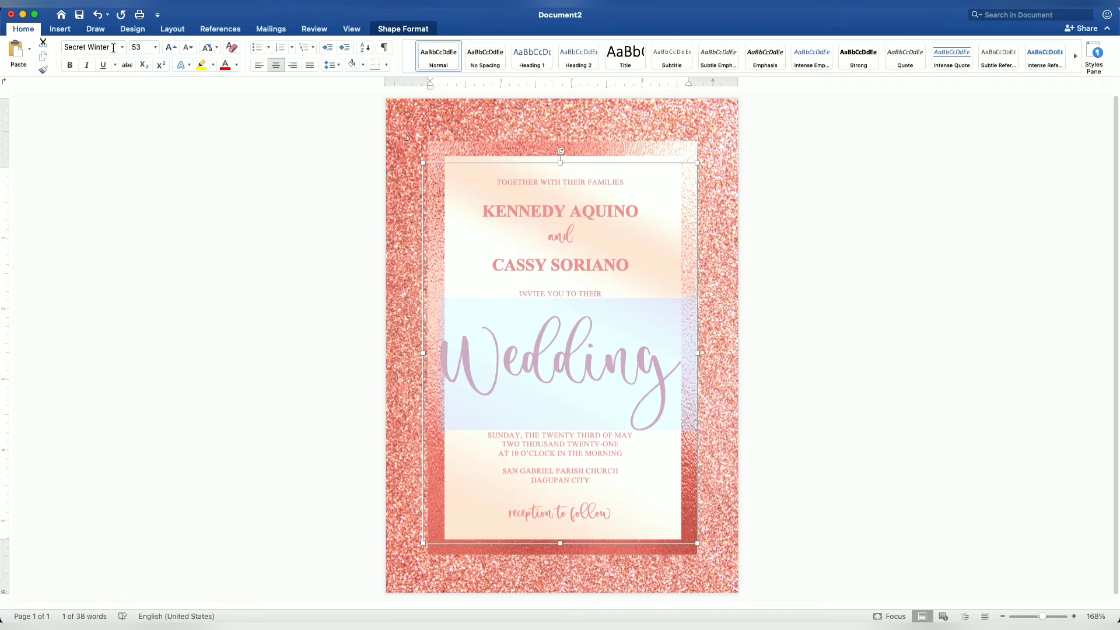
left_click(145, 49)
type("52")
key("Return")
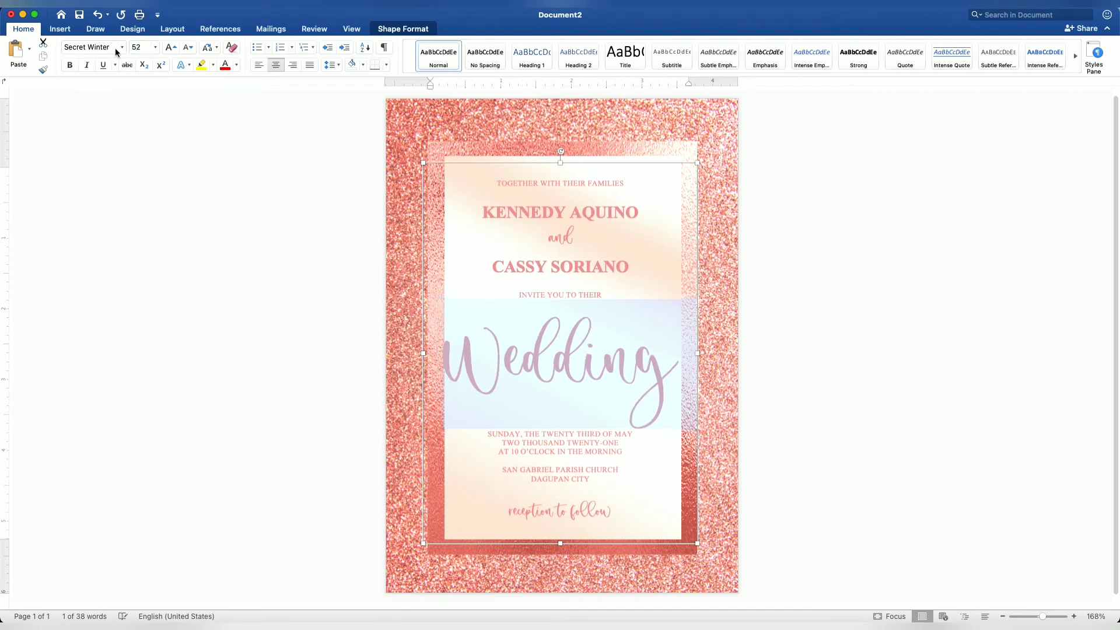
left_click(493, 165)
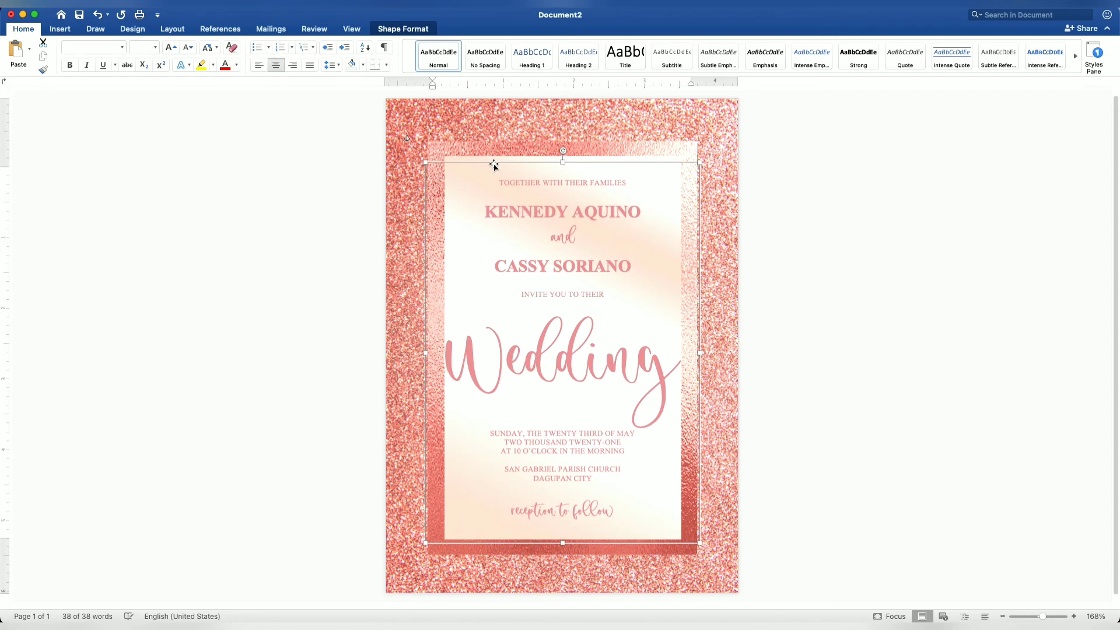
left_click(900, 306)
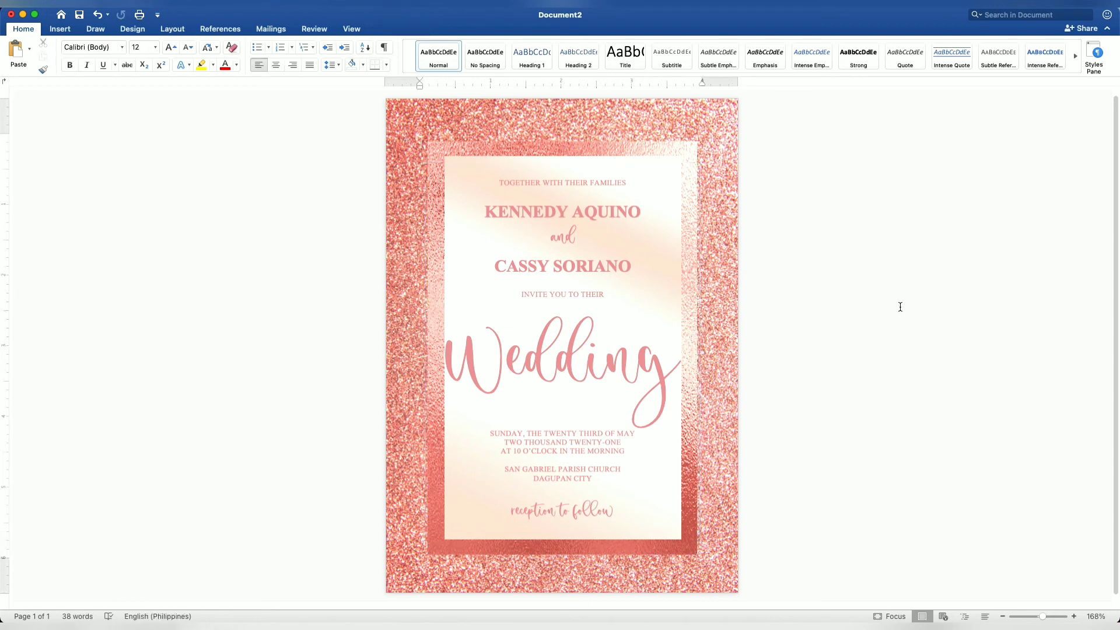